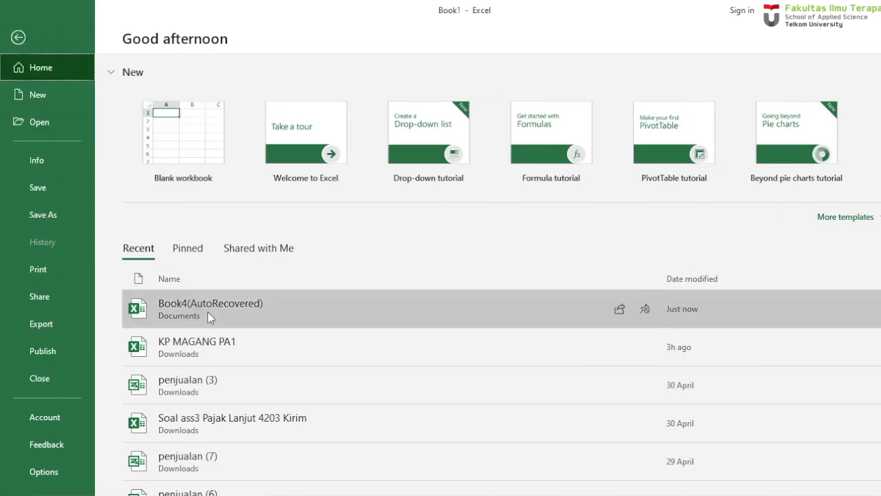
- Open the recent workbook Book4(AutoRecovered) and go to the title rows at the top of the coa sheet
click(207, 311)
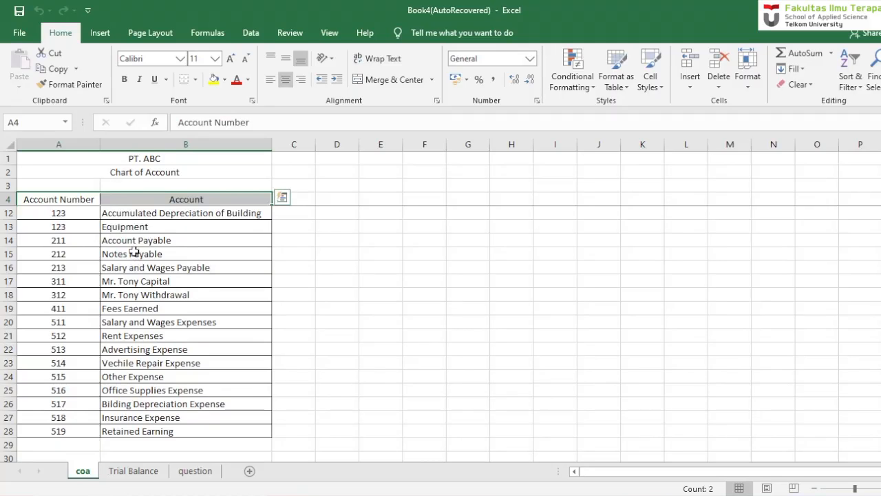
key(Up)
key(Up)
key(Up)
key(Down)
key(Down)
key(Down)
key(Down)
key(Down)
key(Up)
key(Up)
key(Up)
key(Up)
key(Up)
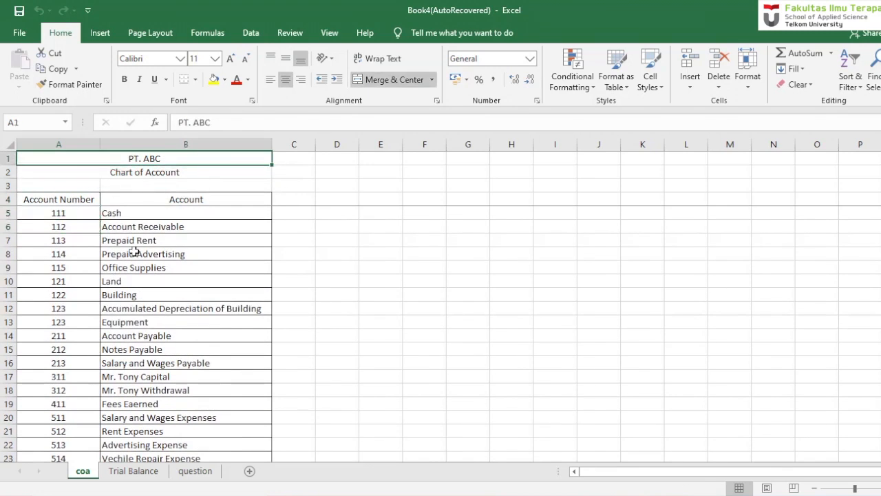
key(Down)
key(Up)
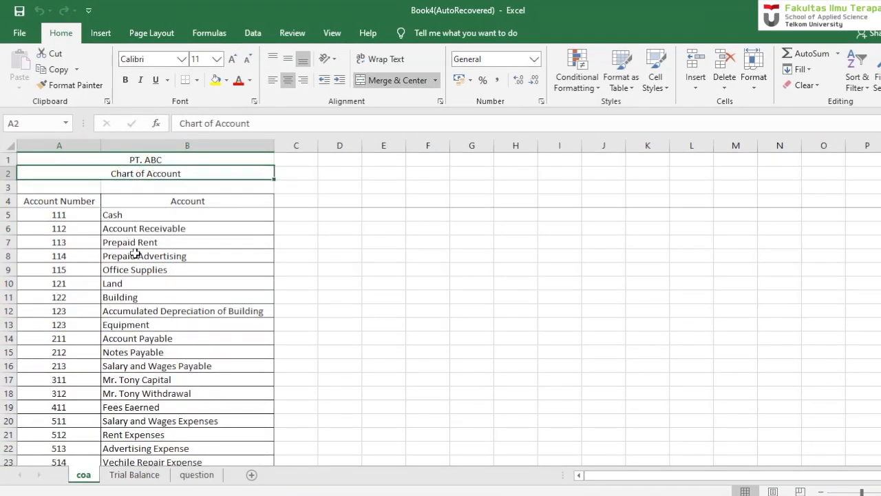
- Examine the column headings and the first account names of the chart of accounts on the coa sheet
key(Down)
key(Down)
key(Down)
key(Down)
key(Down)
key(Down)
key(Down)
key(Right)
key(Down)
key(Down)
key(Down)
key(Down)
key(Down)
key(Down)
key(Down)
key(Down)
key(Down)
key(Down)
key(Down)
key(Down)
key(Down)
key(Down)
key(Down)
key(Down)
key(Down)
key(Down)
key(Down)
key(Down)
key(Down)
key(Up)
key(Up)
key(Up)
key(Up)
key(Up)
key(ctrl+Home)
key(Down)
key(Down)
key(Down)
key(Right)
key(Down)
key(Left)
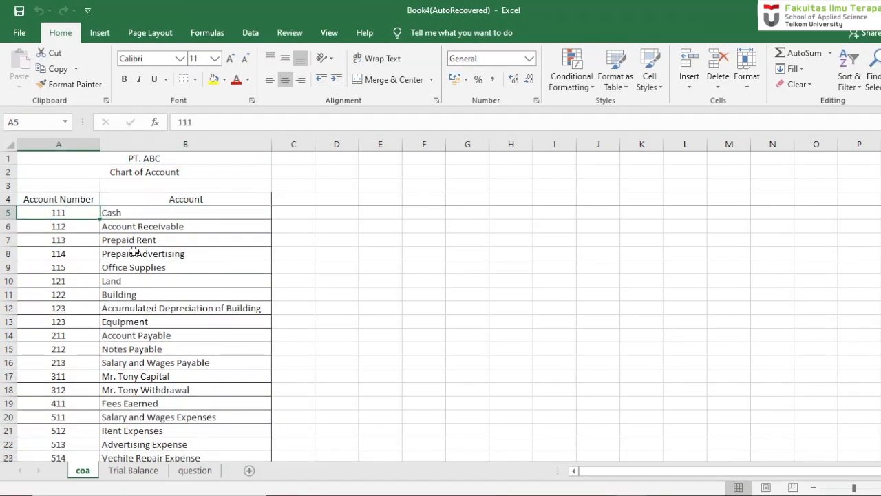
- Read down the account numbers in the chart of accounts, from Cash to the depreciation expense account
key(Down)
key(Down)
key(Down)
key(Down)
key(Down)
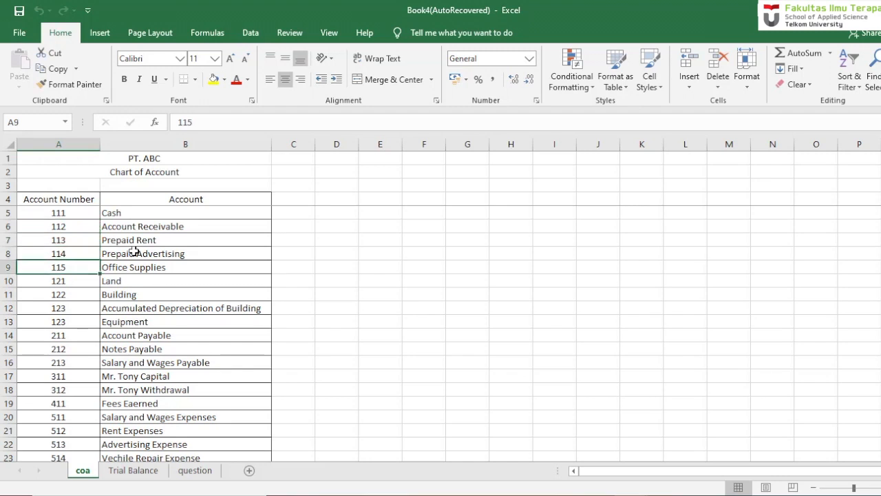
key(Down)
key(Down)
key(Down)
key(Down)
key(Down)
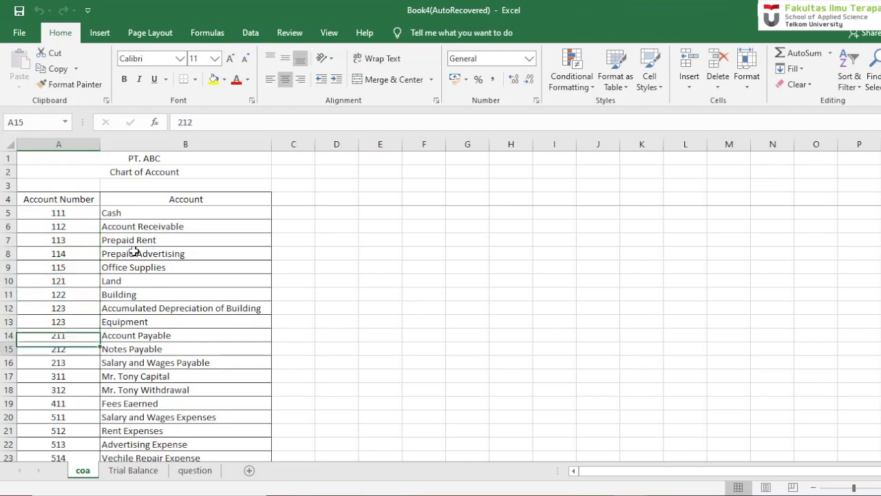
key(Down)
key(Down)
key(Down)
key(Down)
key(Up)
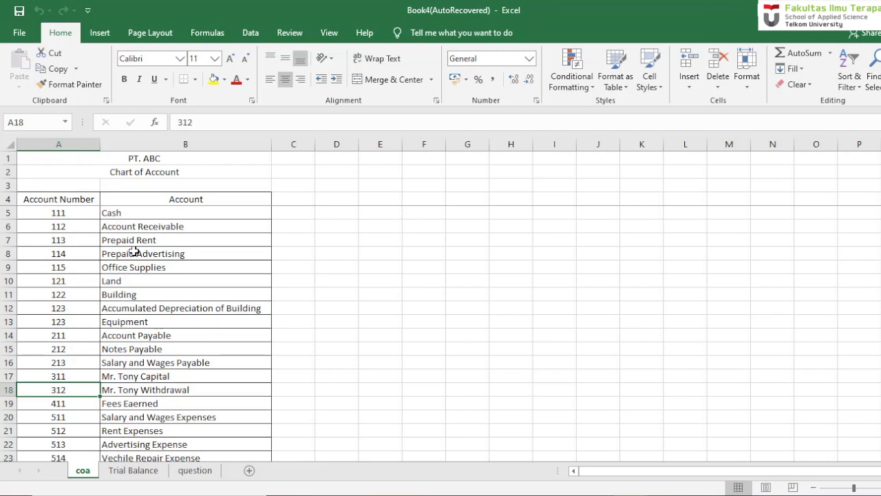
key(Up)
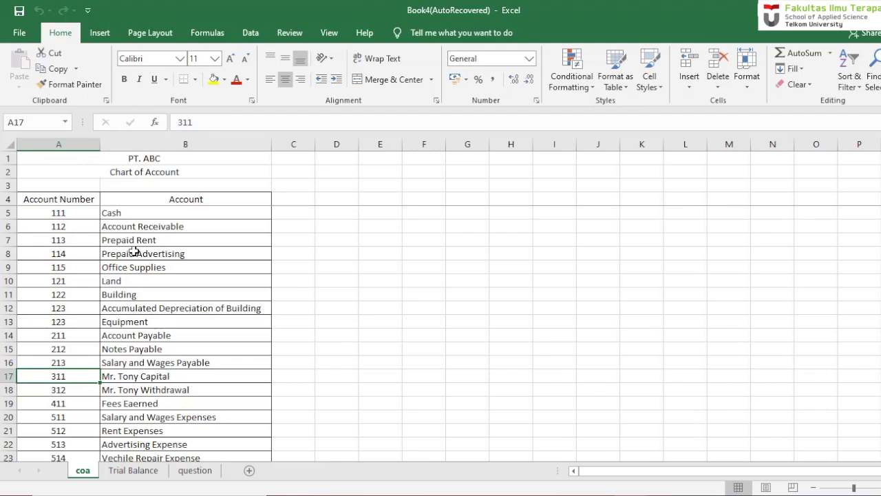
key(Down)
key(Down)
key(Down)
key(Down)
key(Down)
key(Down)
key(Down)
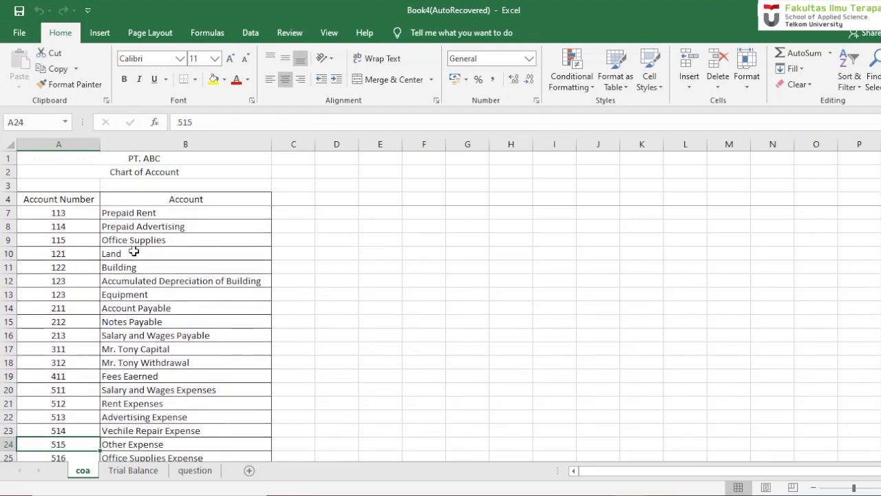
key(Down)
key(Down)
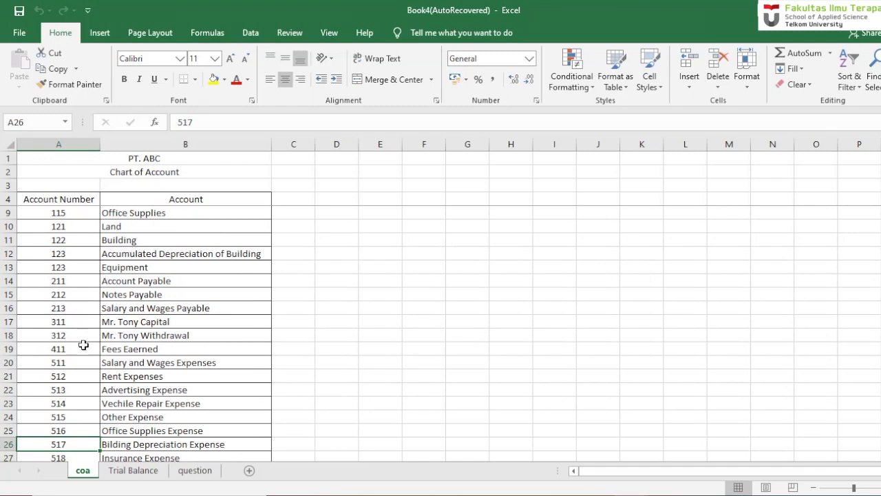
- Review the company name, report title and date heading on the Trial Balance sheet
click(141, 471)
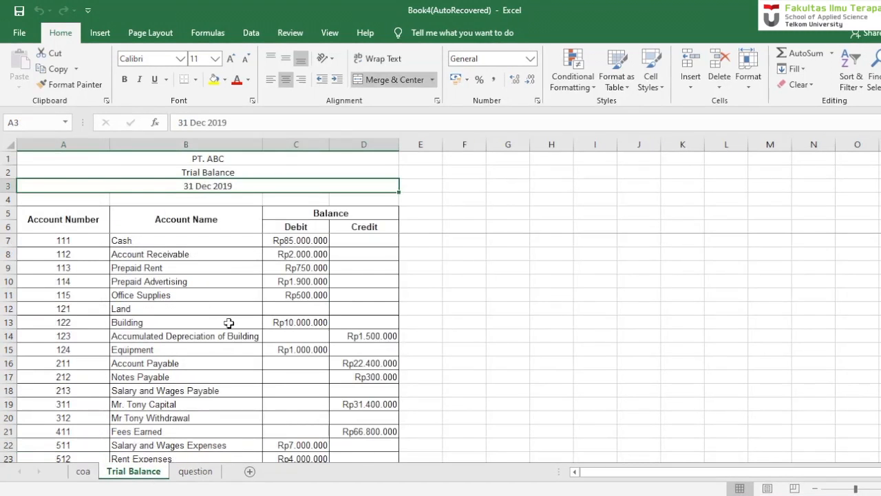
key(Up)
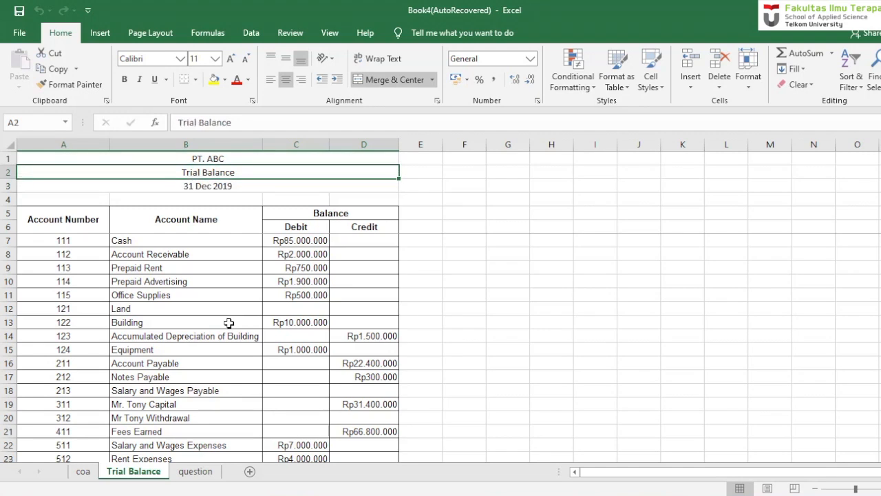
key(Up)
key(Down)
key(Down)
key(Down)
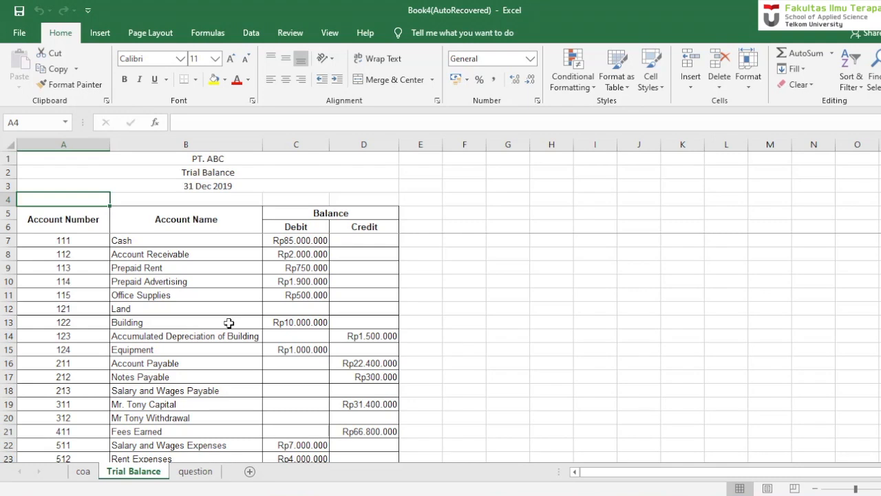
key(Up)
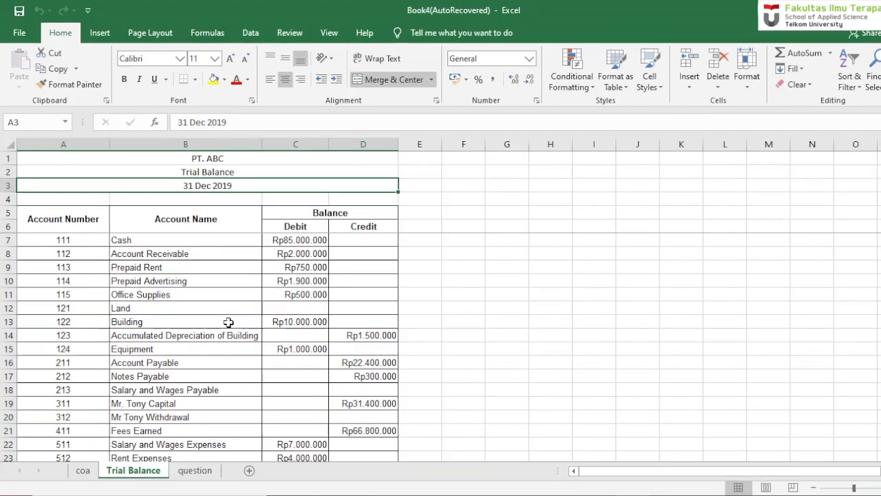
- View the general journal transactions and adjustment problems on the question sheet
click(196, 470)
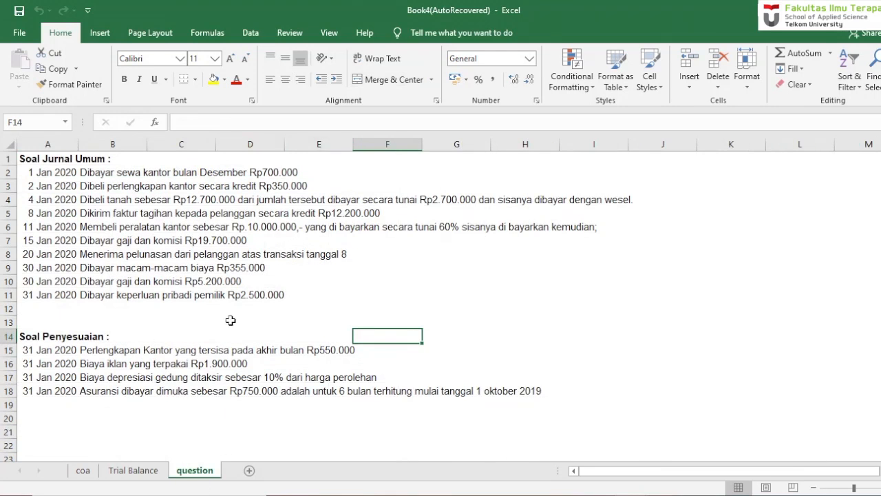
key(Up)
key(Up)
key(Up)
key(Up)
key(Up)
key(Up)
key(Up)
key(Up)
key(Up)
key(Up)
key(Up)
key(Up)
key(Up)
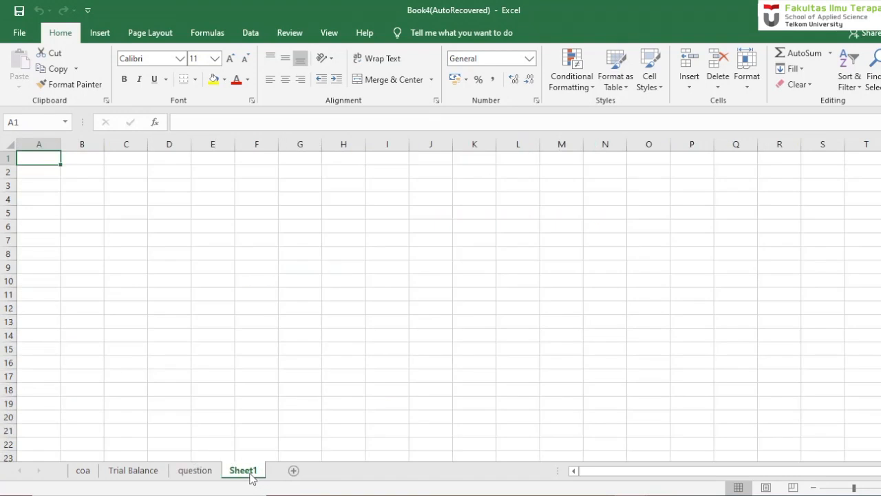
- Add a new worksheet after the question sheet and name it General Journal
double_click(243, 470)
text(G)
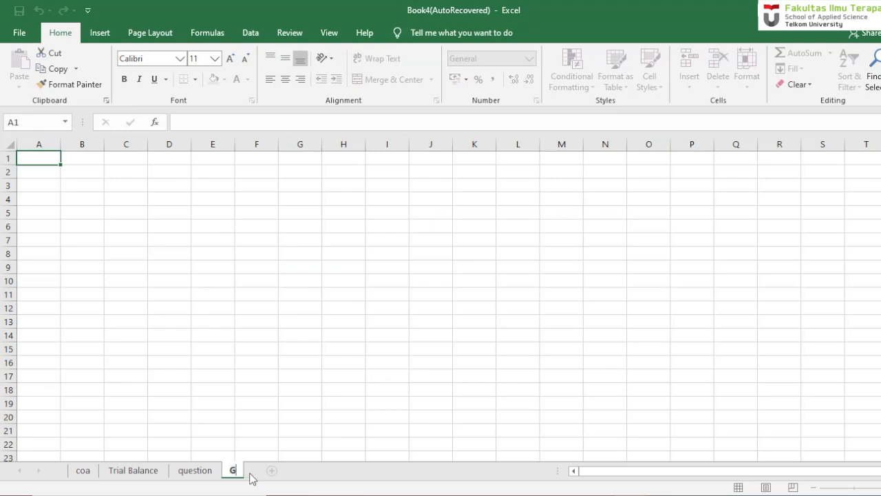
text(eneral )
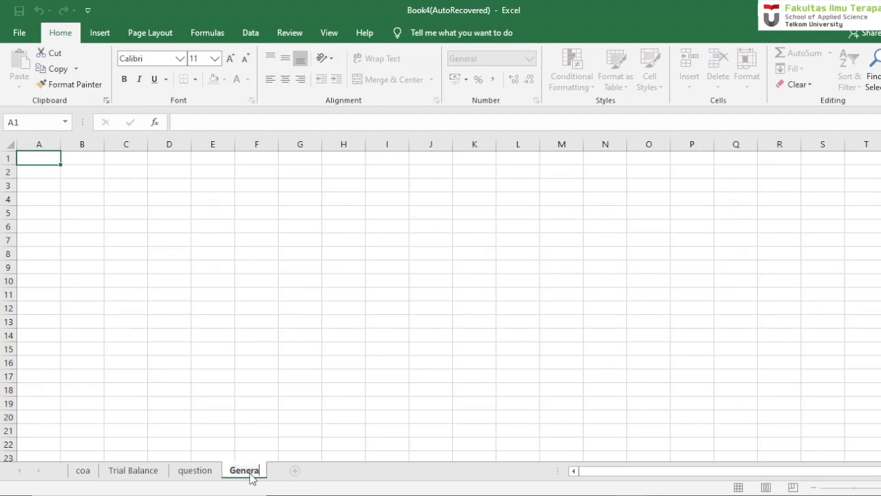
text(Journ)
text(al)
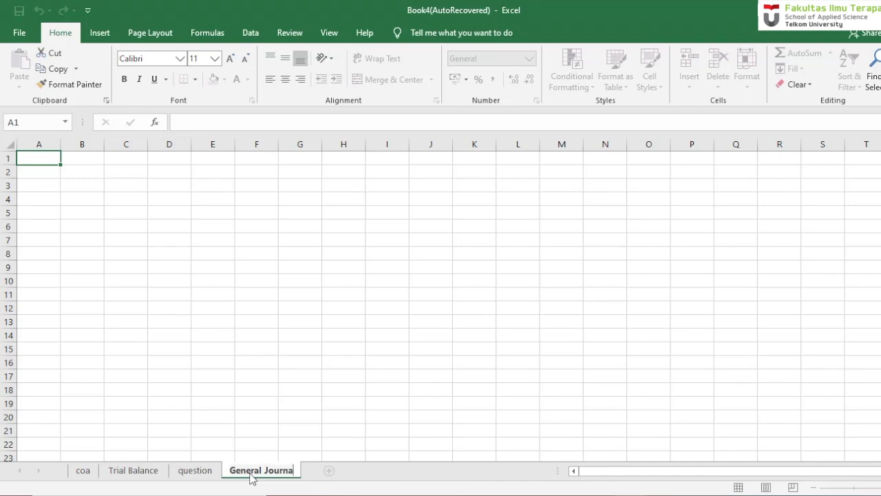
key(Return)
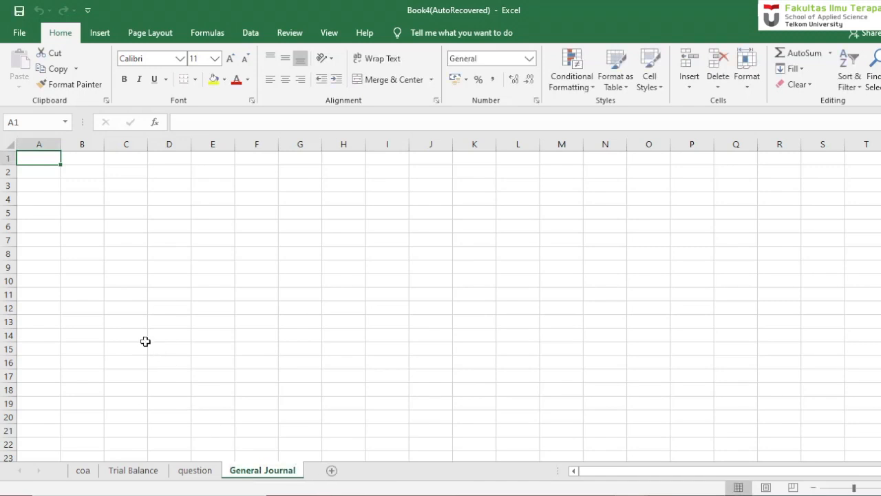
- Enter the company name "PT. ABC" in cell A1 of the General Journal sheet
click(104, 324)
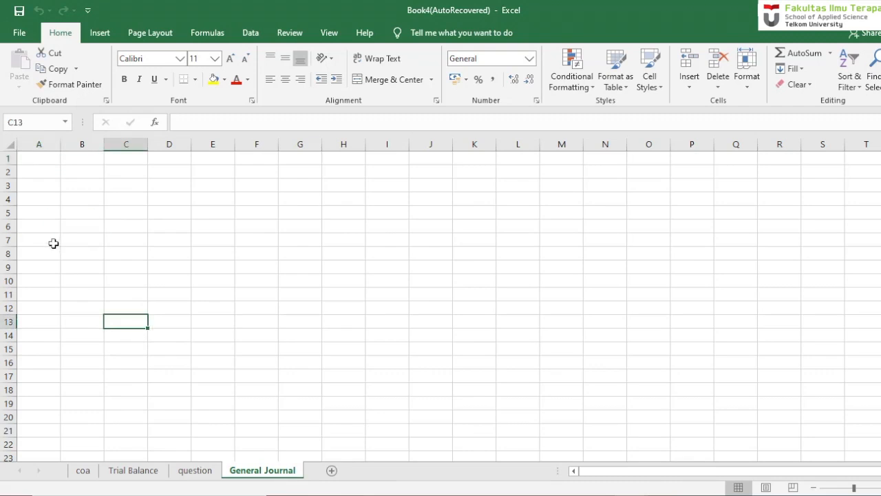
click(44, 215)
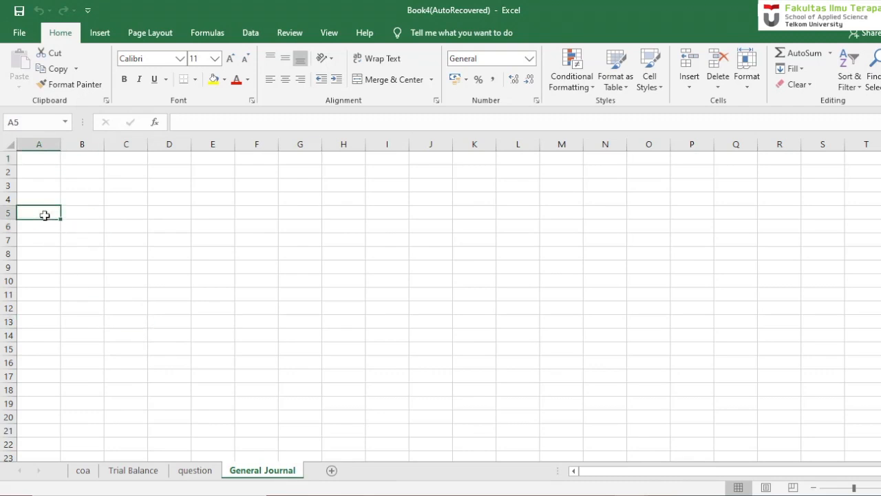
click(40, 157)
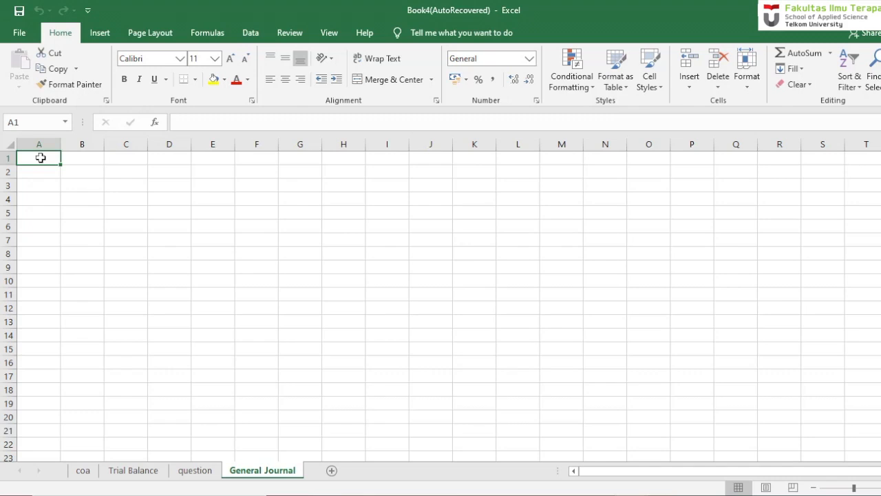
text(PT)
text(. A)
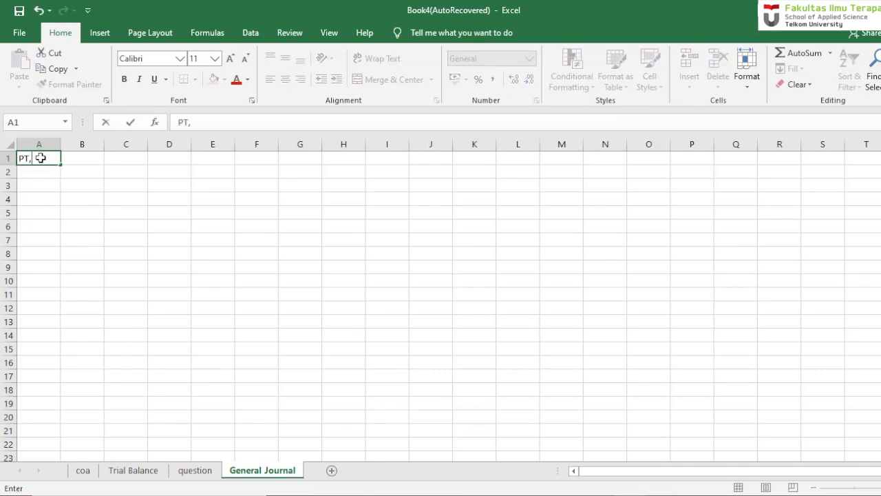
text(BC)
key(Return)
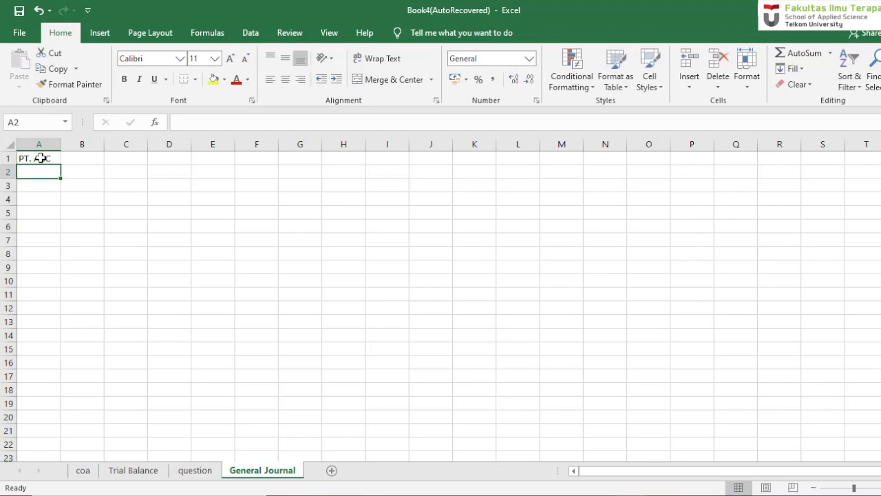
- Enter the report title "General Journal" in cell A2, below the company name
text(Gener)
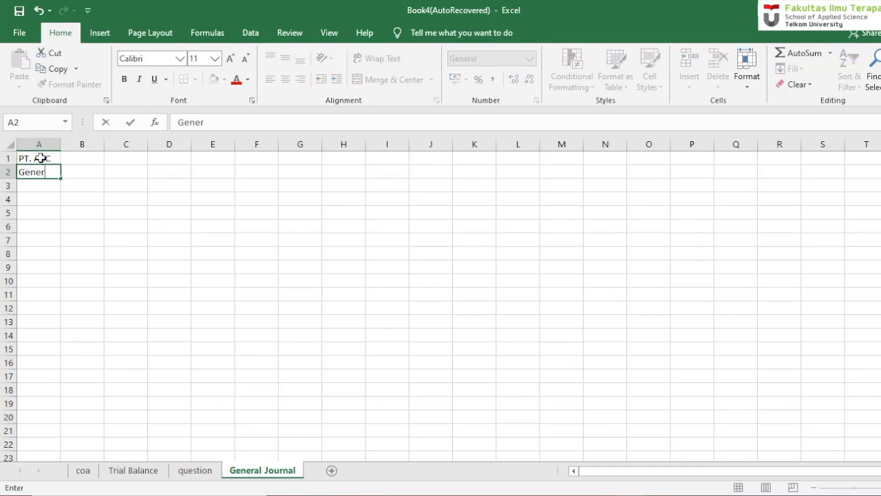
text(al Journal)
key(Return)
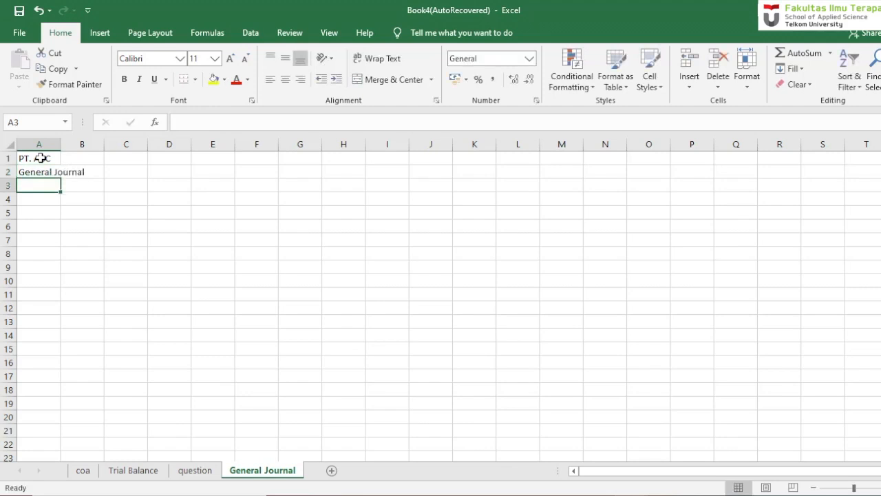
- Enter the period "January 2020" in cell A3, leaving row 4 blank
text(Januar)
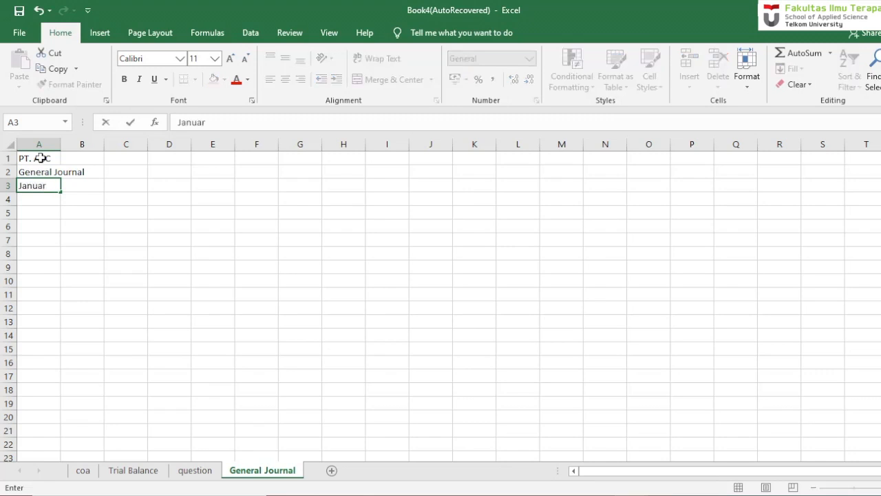
text(y 2020)
key(Return)
key(Return)
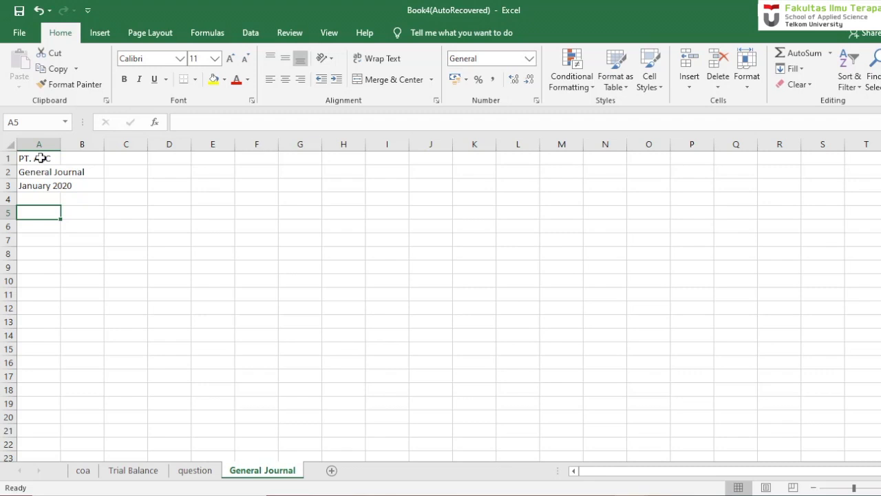
- Enter the column headings Date, Account and Ref in cells A5 to C5
text(Date)
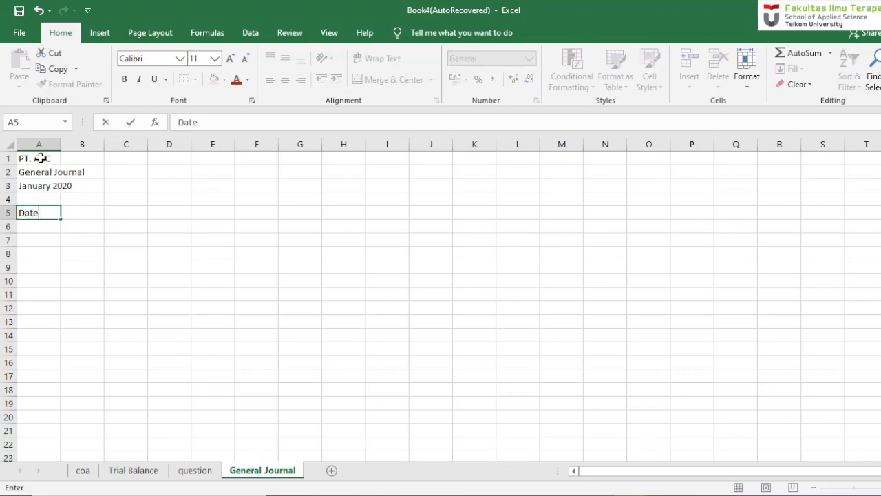
key(Tab)
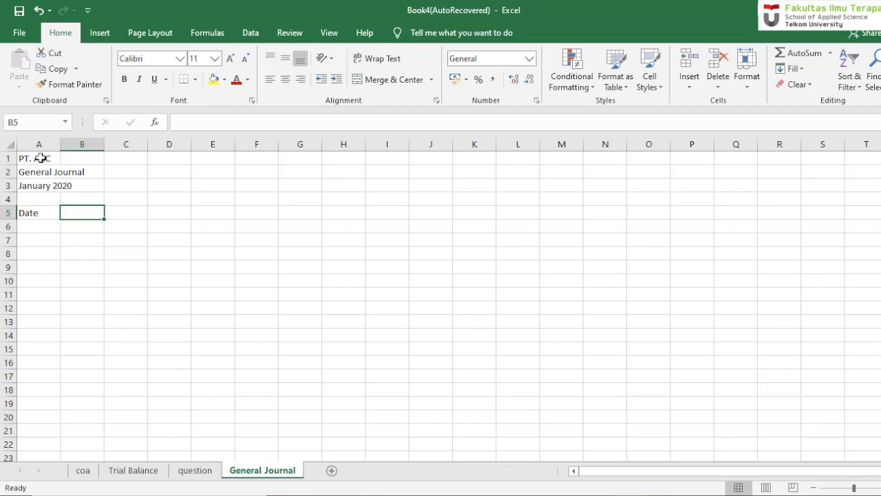
text(A)
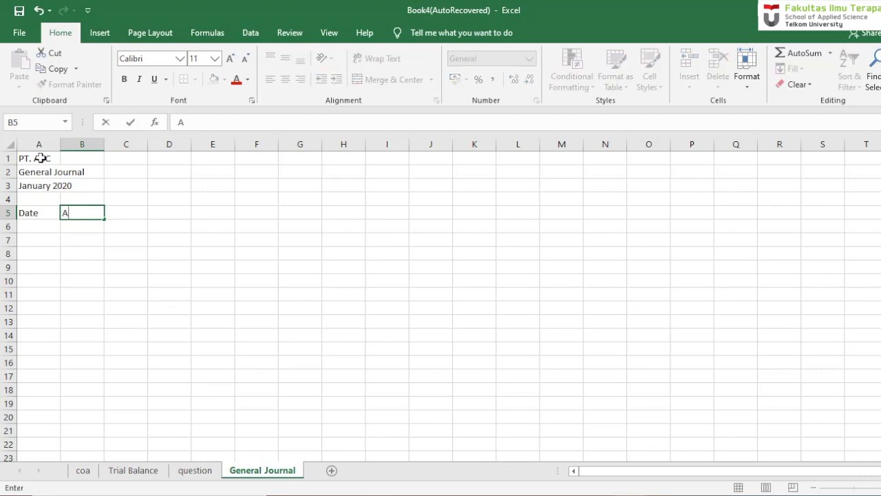
text(ccount)
key(Tab)
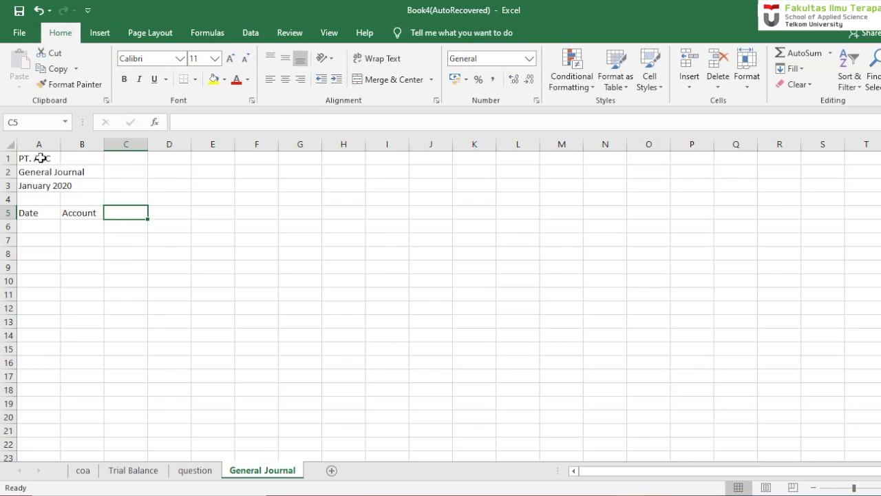
text(Ref)
key(Tab)
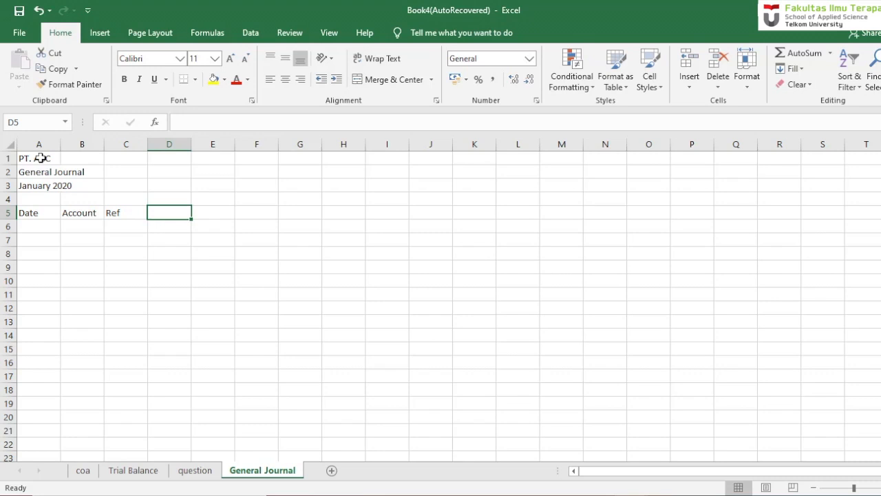
- Complete the heading row with Debit in cell D5 and Credit in cell E5, correcting any misspelling
text(Debit)
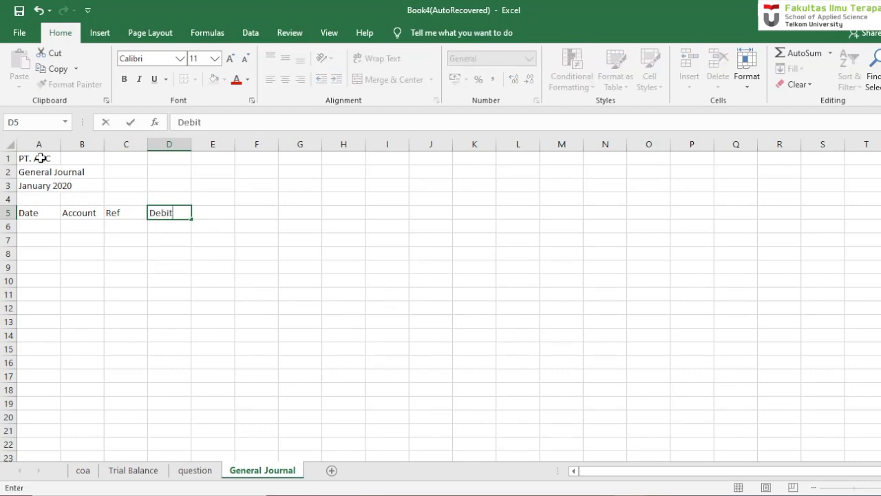
key(Tab)
text(Crefit)
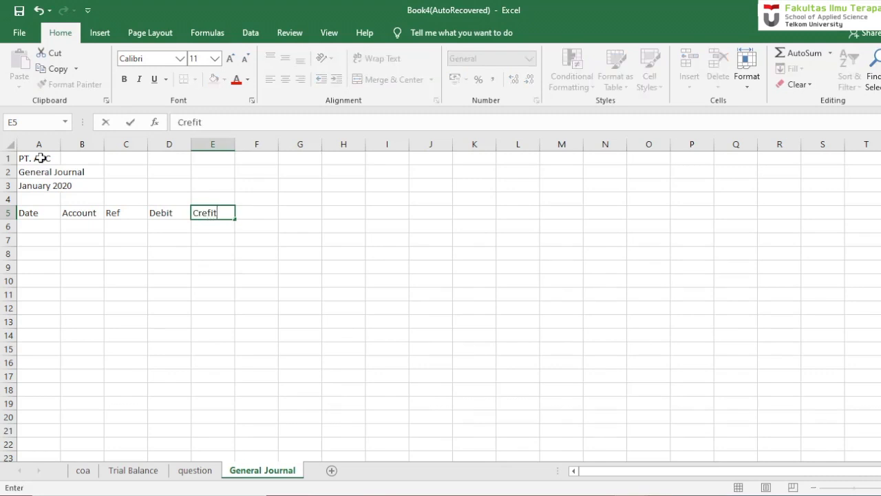
key(Return)
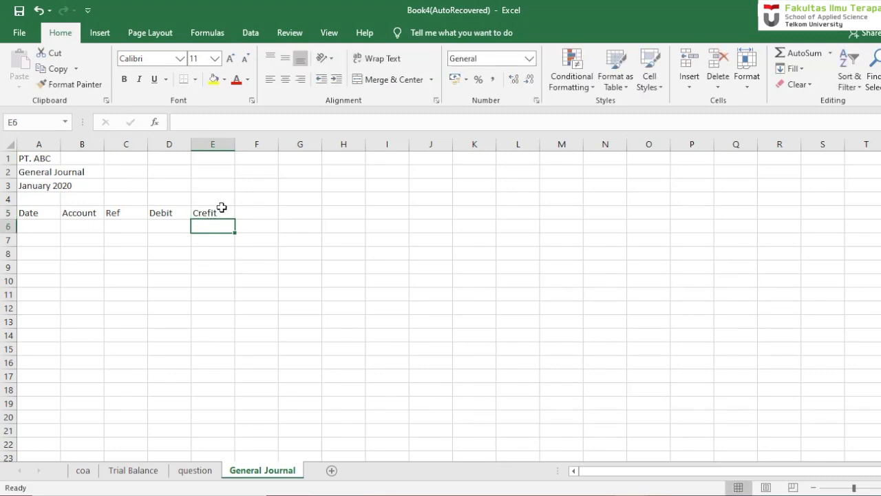
click(220, 206)
double_click(223, 210)
key(BackSpace)
key(BackSpace)
key(BackSpace)
text(dit)
key(Return)
- Apply all borders to the journal table from the heading row down to row 32, cells A5:E32
drag(42, 217, 206, 456)
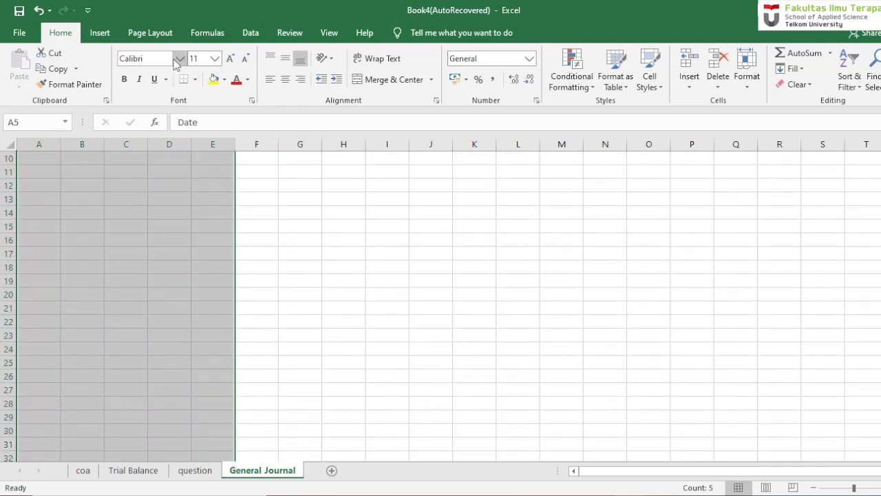
click(194, 79)
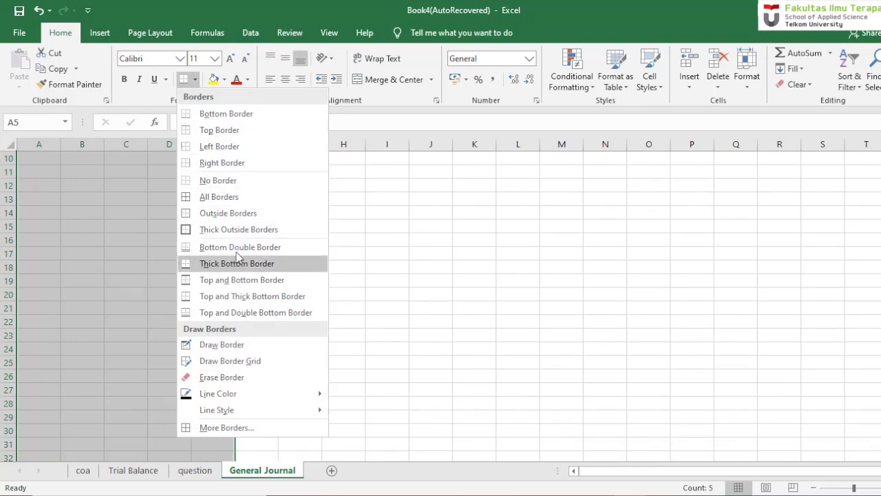
click(241, 196)
scroll(241, 199, up, 3)
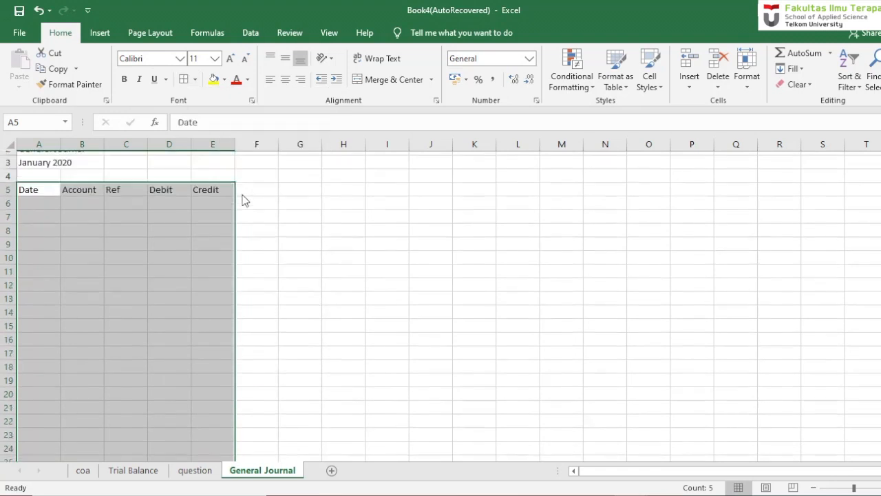
click(153, 232)
key(Up)
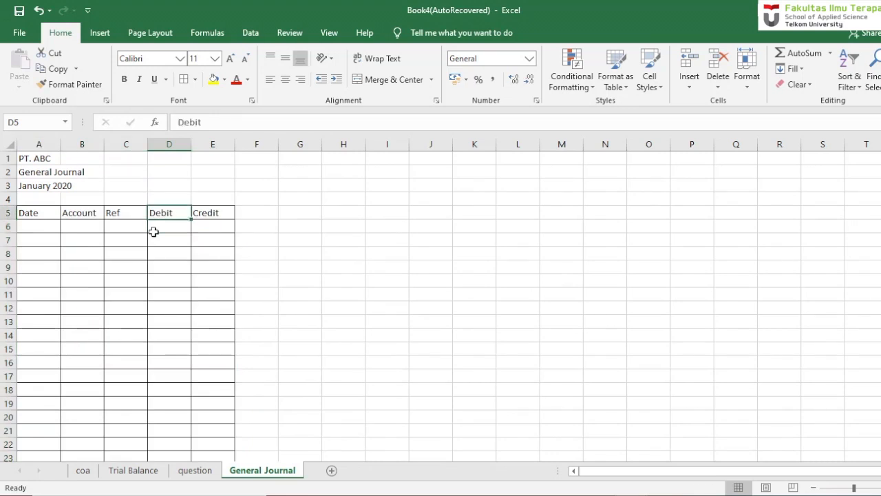
key(ctrl+Up)
- Merge and center the company name across A1:E1 and the General Journal title across A2:E2
drag(53, 159, 210, 161)
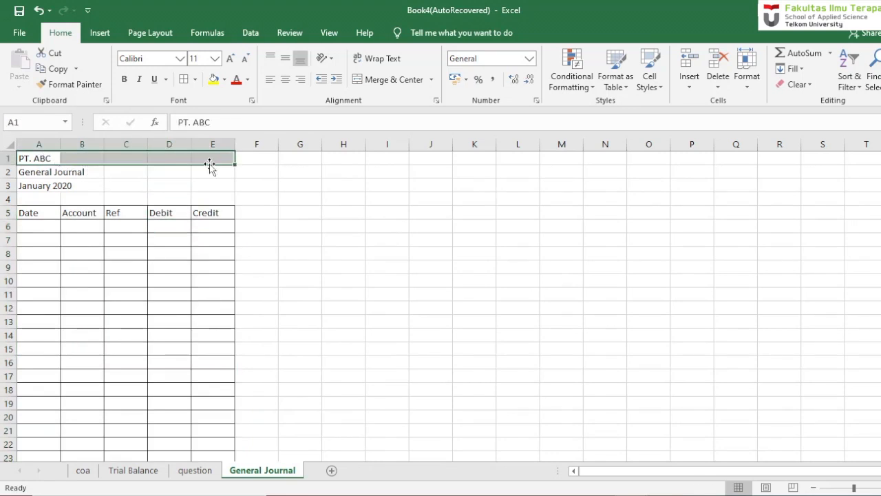
click(378, 81)
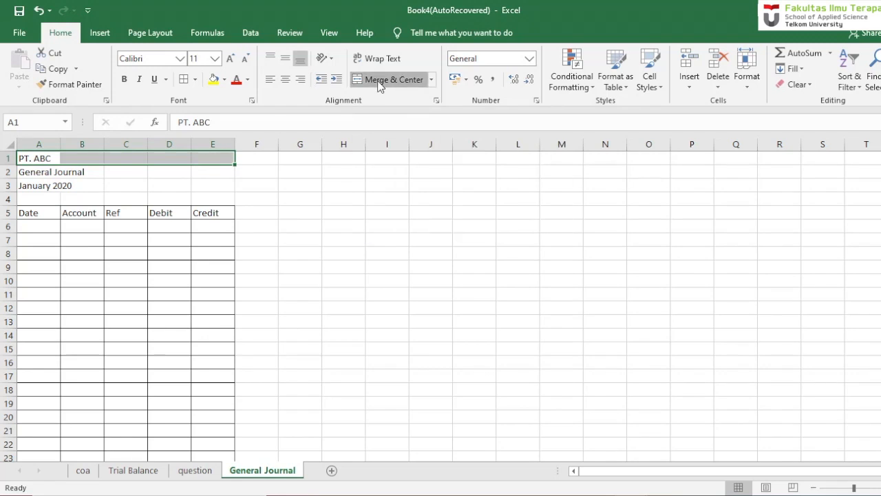
click(22, 174)
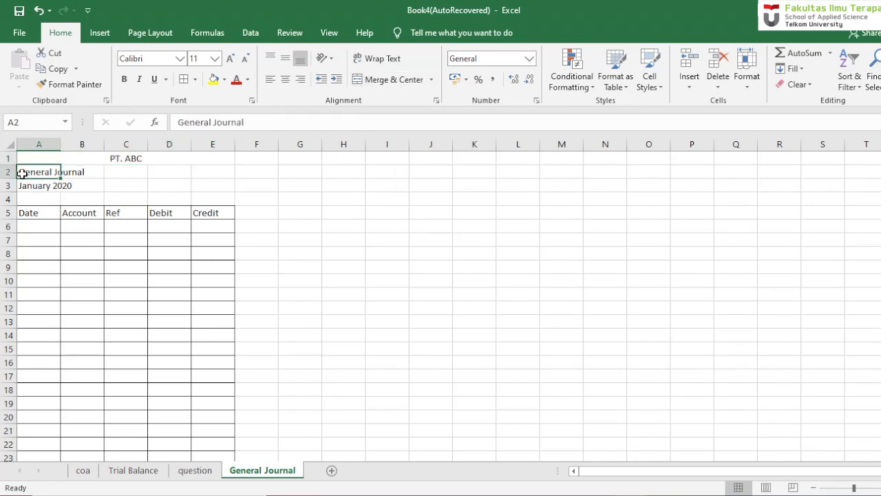
key(shift+Right)
key(shift+Right)
key(shift+Right)
key(shift+Right)
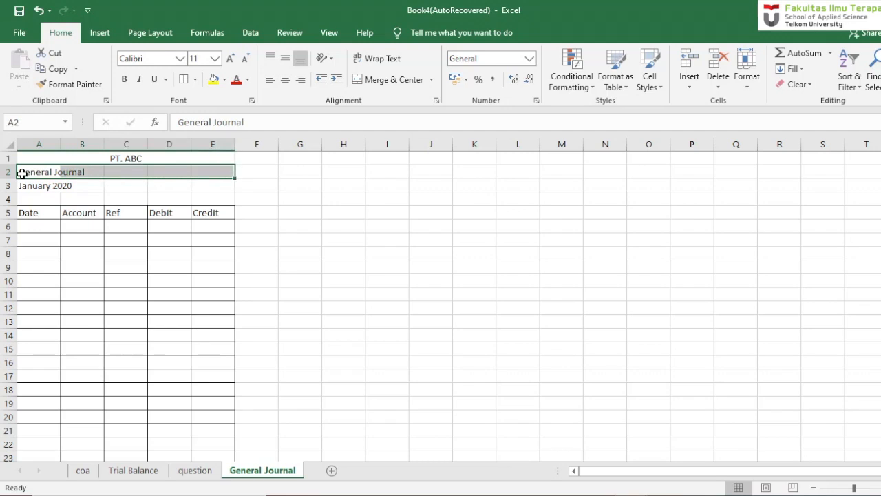
key(alt)
key(h)
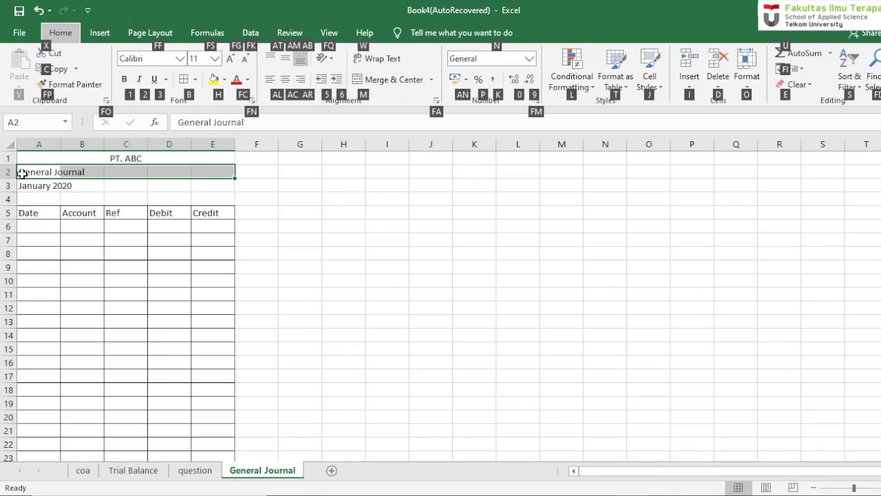
key(m)
key(c)
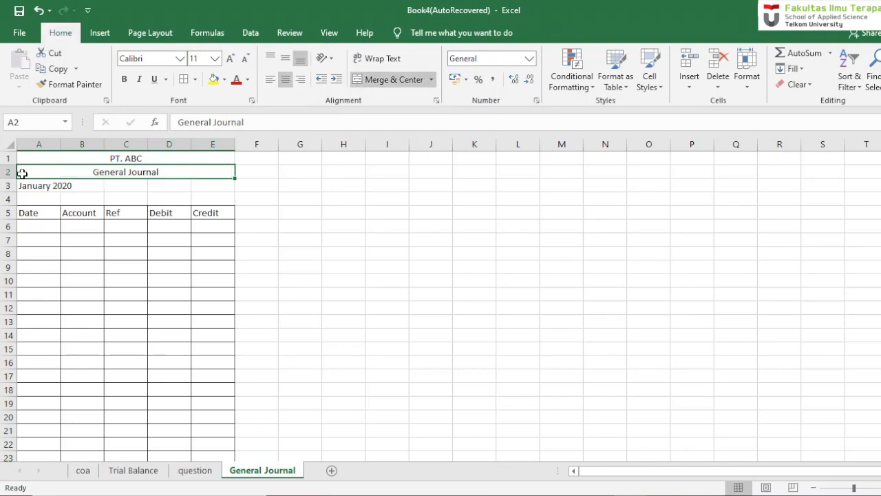
- Merge and center the period January 2020 across cells A3:E3
drag(31, 184, 215, 185)
key(alt)
key(h)
key(m)
key(c)
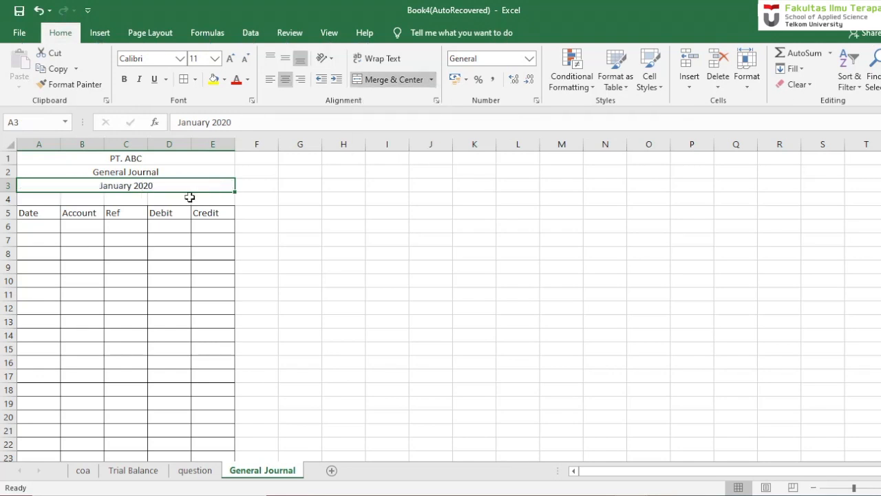
click(171, 224)
- Center the table headings in A5:E5 and make them bold
drag(24, 210, 207, 213)
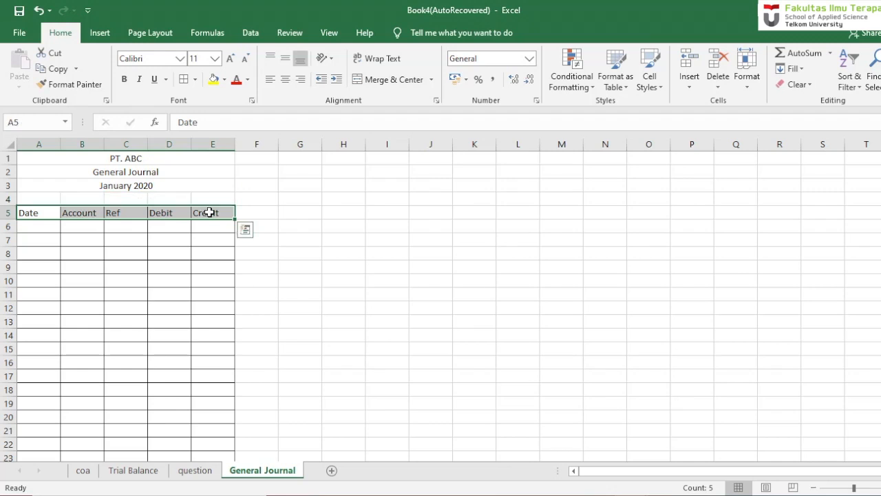
click(289, 80)
click(62, 313)
drag(35, 212, 214, 211)
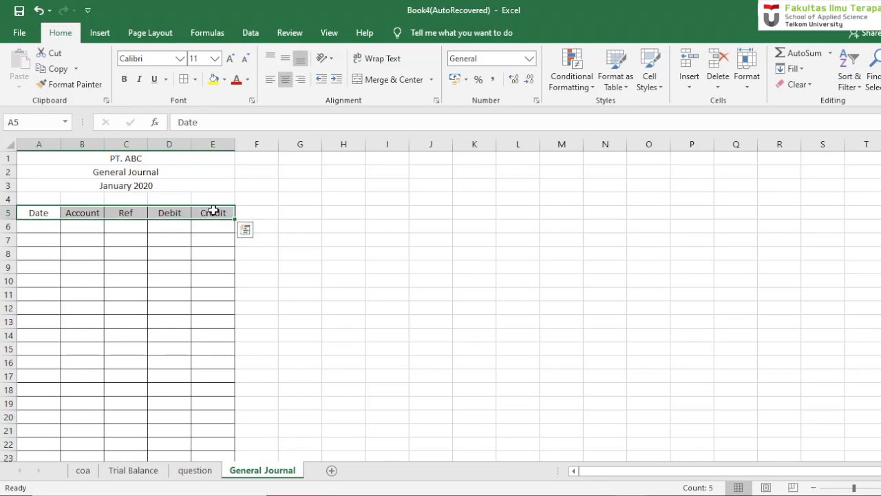
key(ctrl+b)
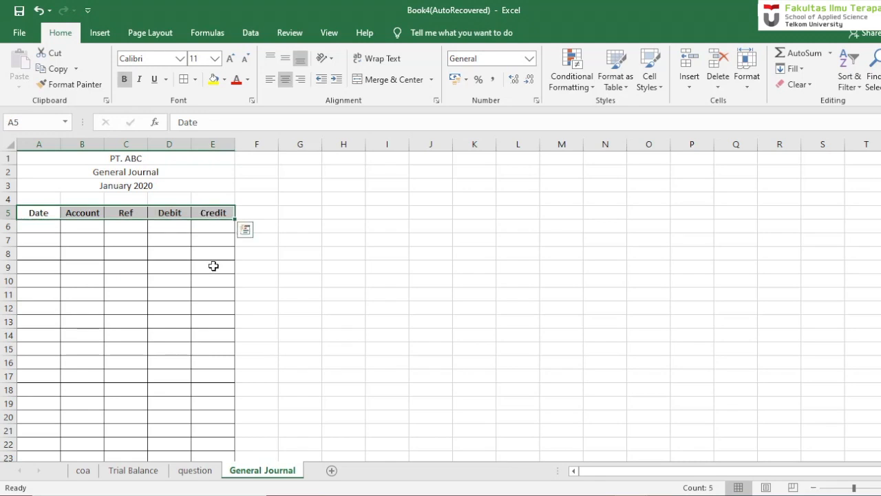
- Widen the Account, Debit and Credit columns and narrow the Ref column
click(199, 263)
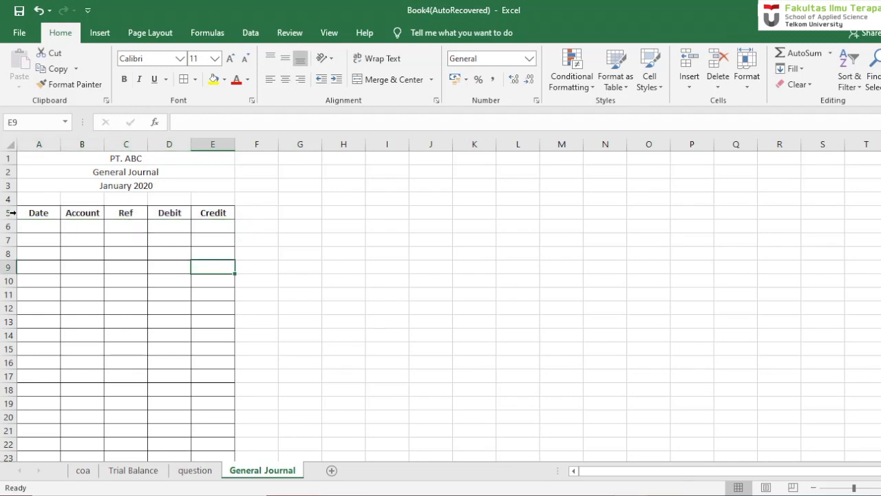
click(36, 226)
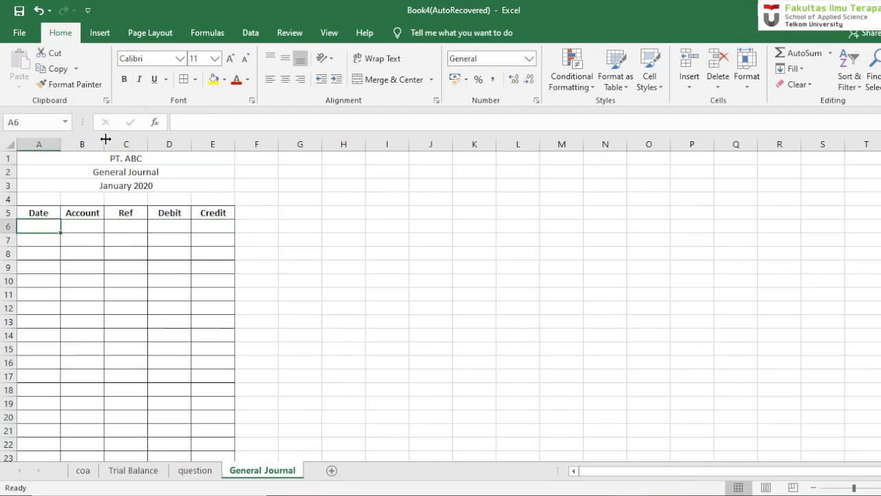
drag(104, 143, 344, 146)
- Apply the Rp Indonesian accounting number format to the Debit and Credit cells D6:E32
click(256, 228)
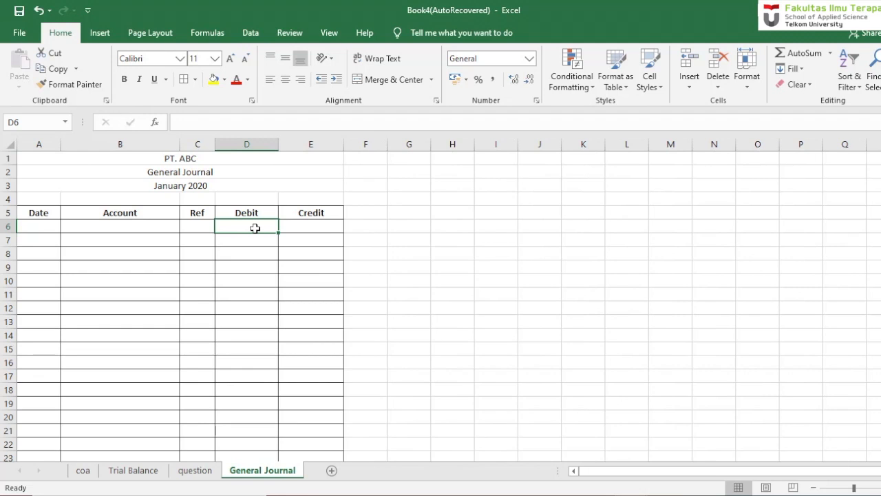
key(shift+Right)
key(shift+Down)
key(shift+Down)
key(shift+Down)
key(shift+Down)
key(shift+Down)
key(shift+Down)
key(shift+Down)
key(shift+Down)
key(shift+Down)
key(shift+Down)
key(shift+Down)
key(shift+Down)
key(shift+Down)
key(shift+Down)
key(shift+Down)
key(shift+Down)
key(shift+Down)
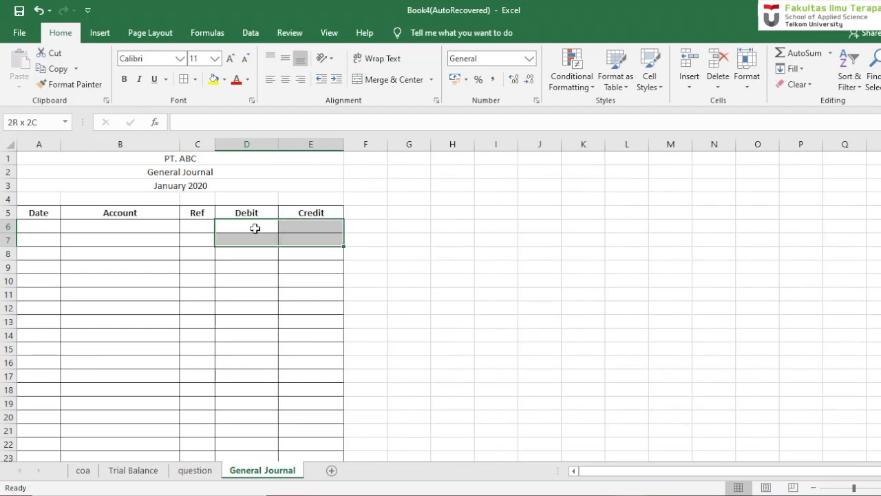
key(shift+Down)
key(shift+Down)
key(shift+Down)
key(shift+Down)
key(shift+Down)
key(shift+Down)
key(shift+Down)
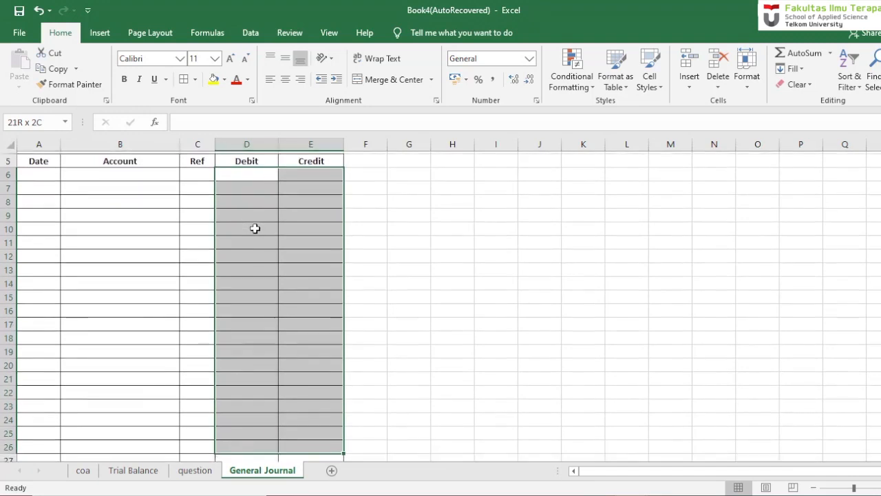
key(shift+Down)
key(shift+Down)
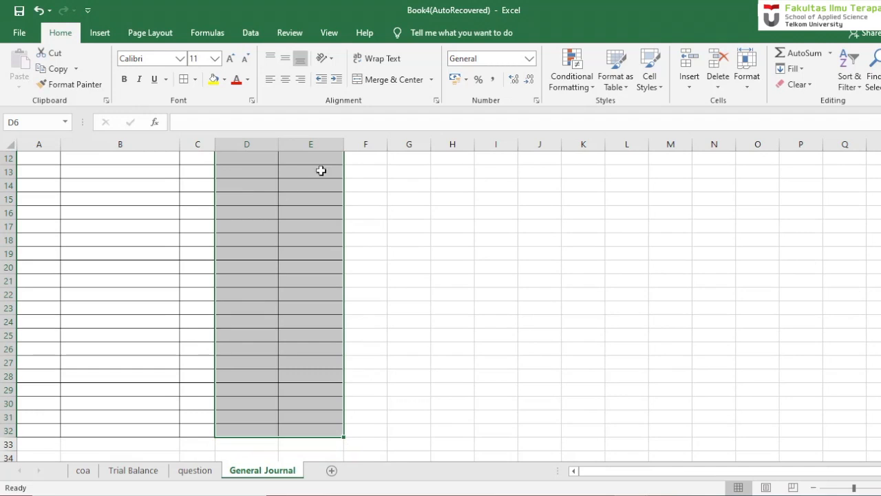
click(466, 79)
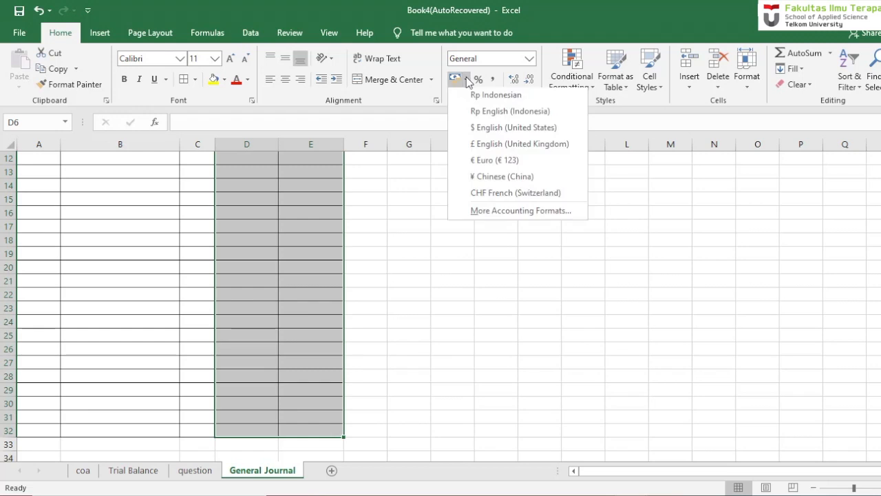
click(495, 97)
scroll(244, 239, up, 4)
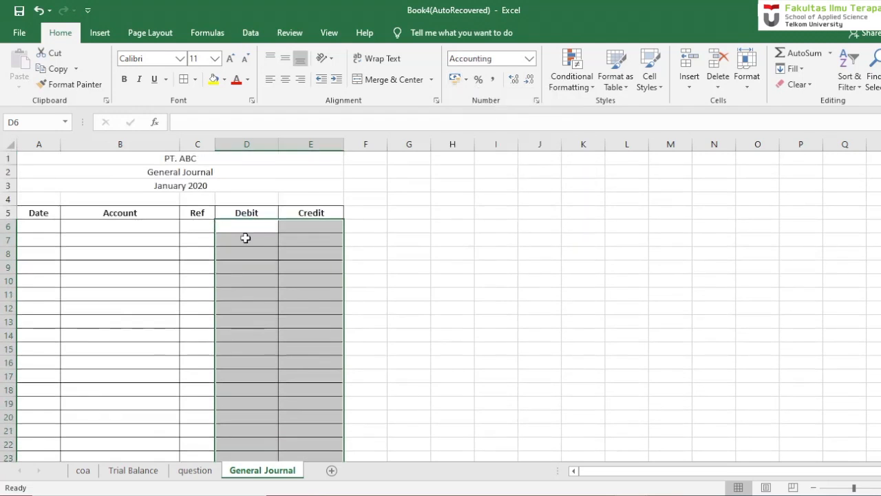
click(244, 239)
- Consult the first transaction on the question sheet and enter its date, 1 Jan 2020, in cell A6 of General Journal
click(196, 471)
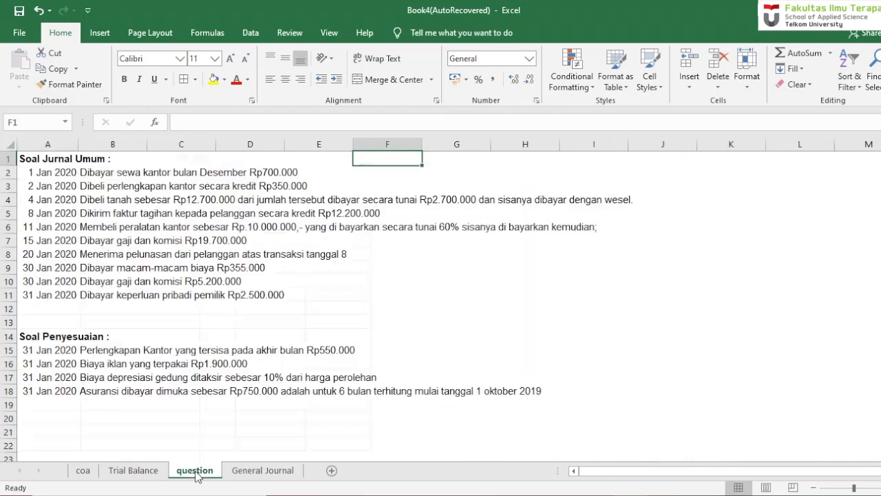
click(263, 474)
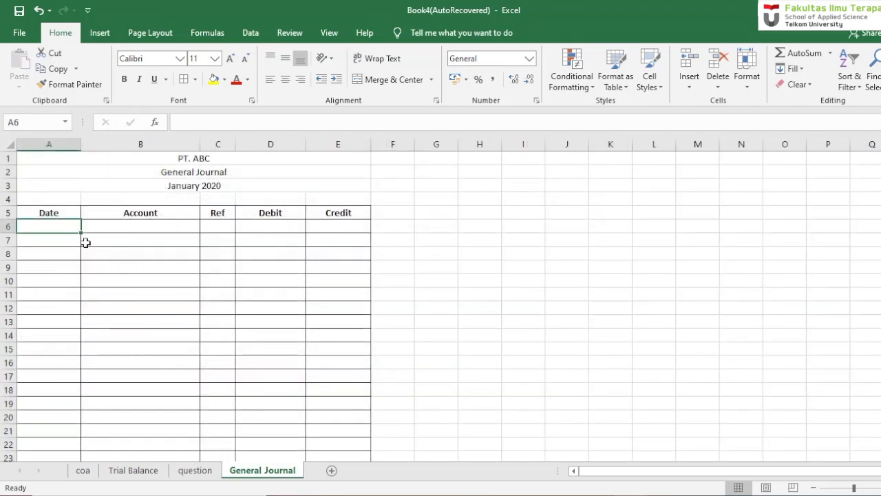
text(1)
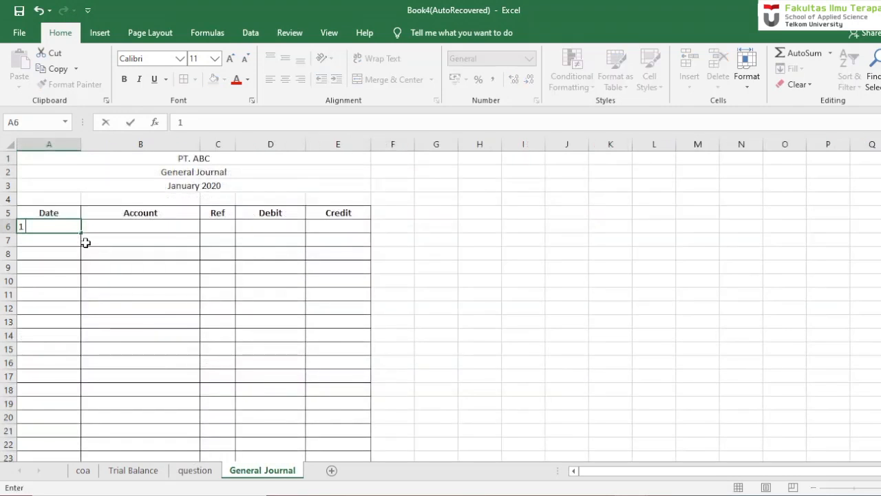
text( Jan 2020)
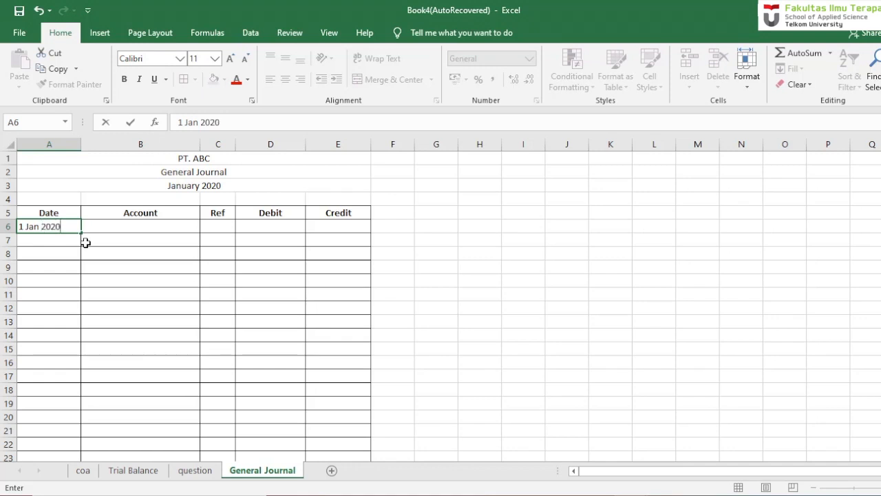
key(Return)
click(131, 221)
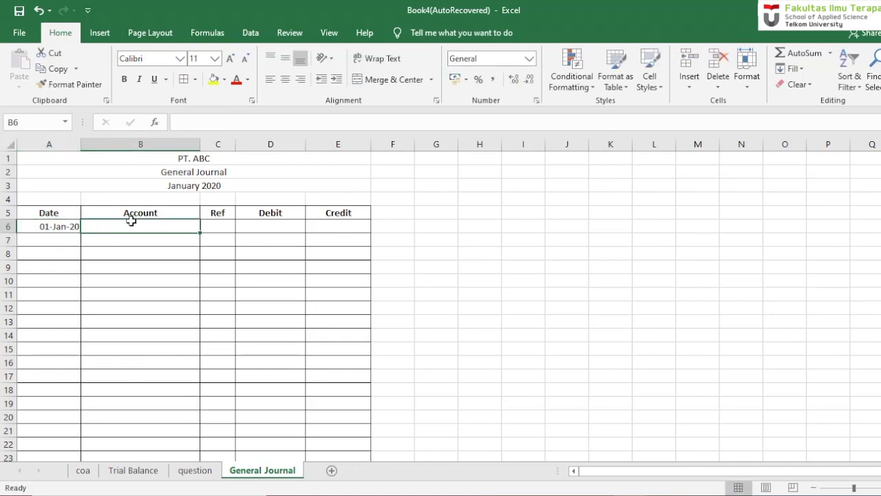
- Check the question sheet, then enter =VLOOKUP(B6;coa!$B$5:$C$28;2;0) in Ref cell C6 of General Journal to fetch the account number
click(195, 470)
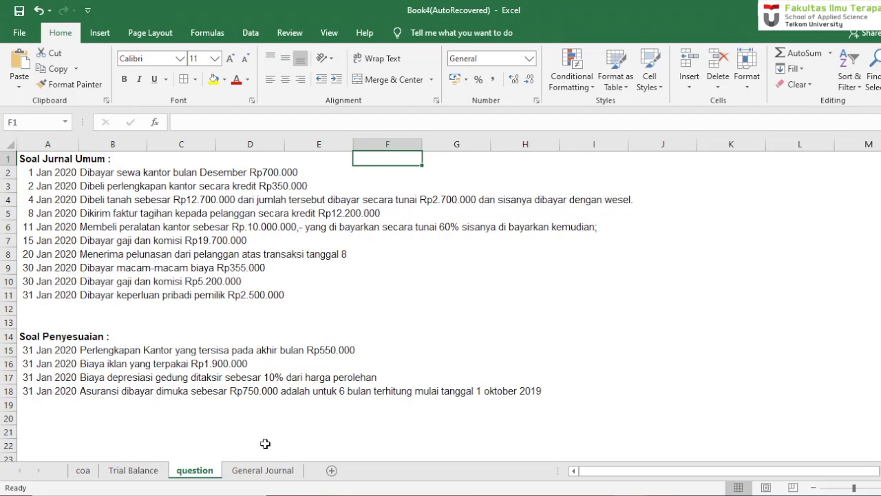
click(274, 473)
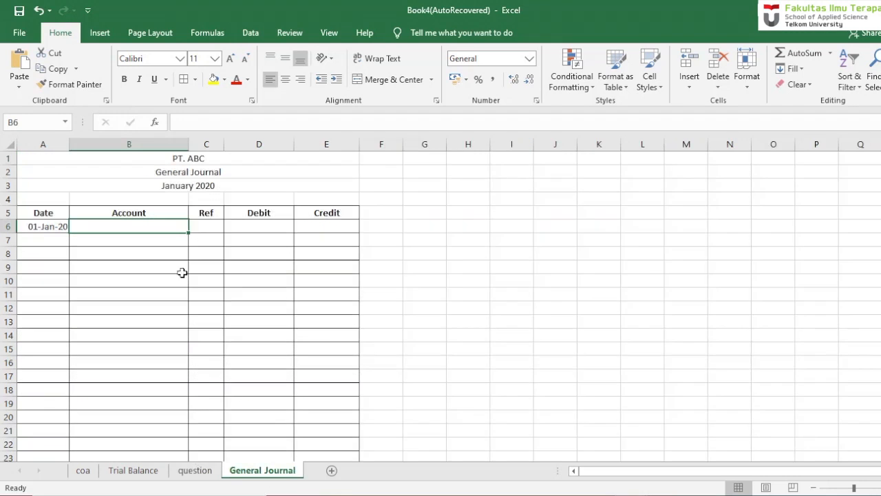
click(200, 227)
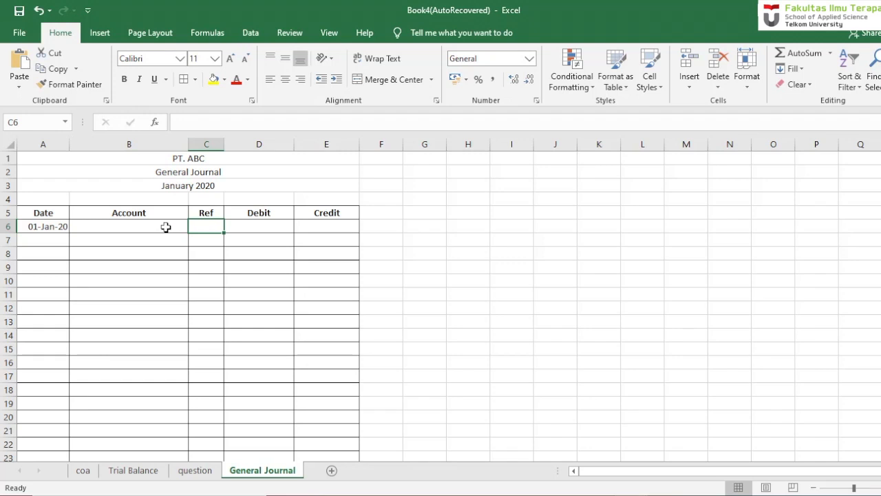
text(=vlo)
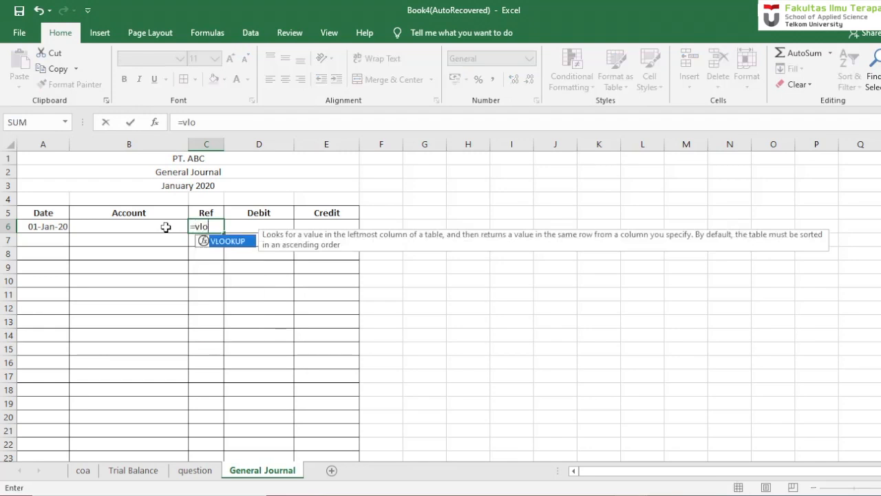
text(oup)
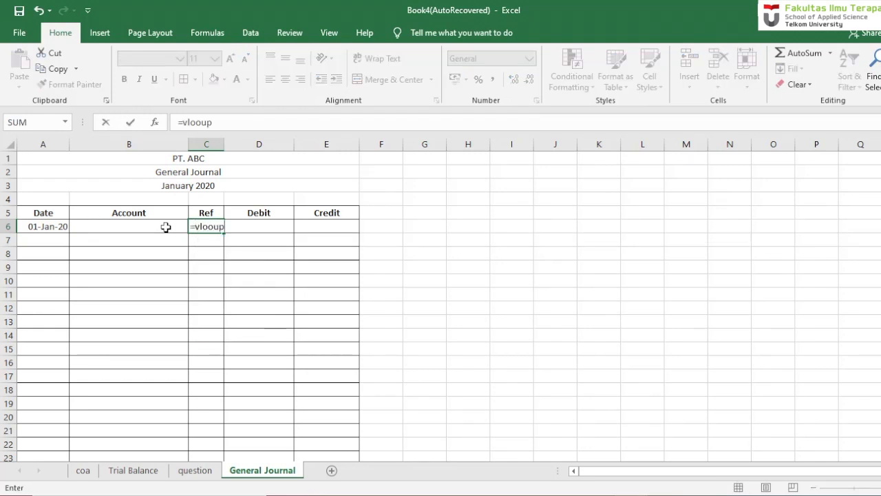
key(BackSpace)
key(BackSpace)
text(kup()
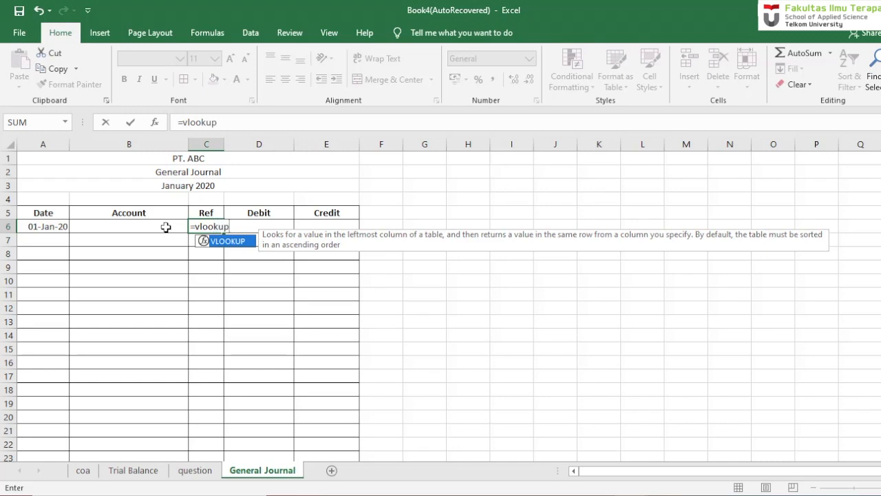
click(166, 227)
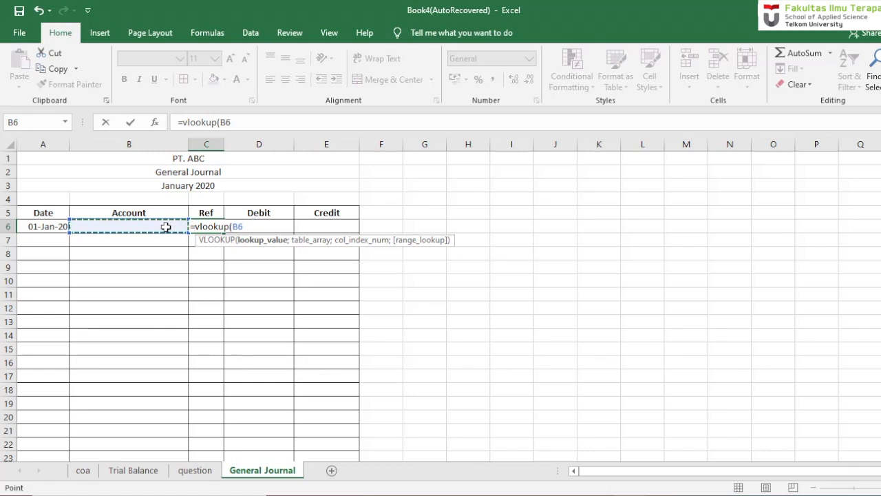
text(;)
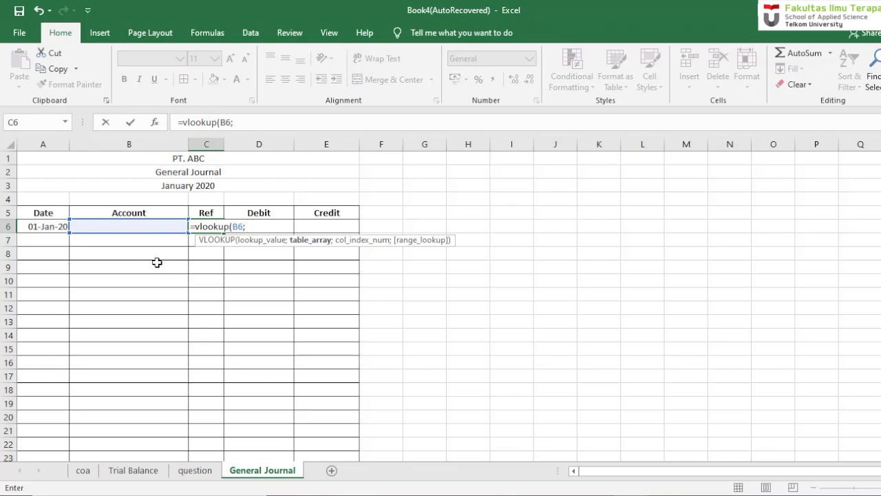
click(83, 471)
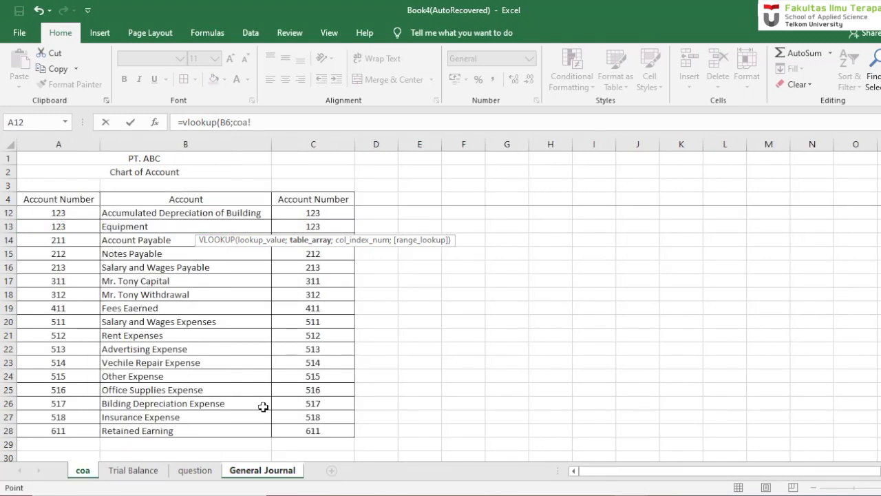
click(291, 430)
drag(291, 430, 198, 210)
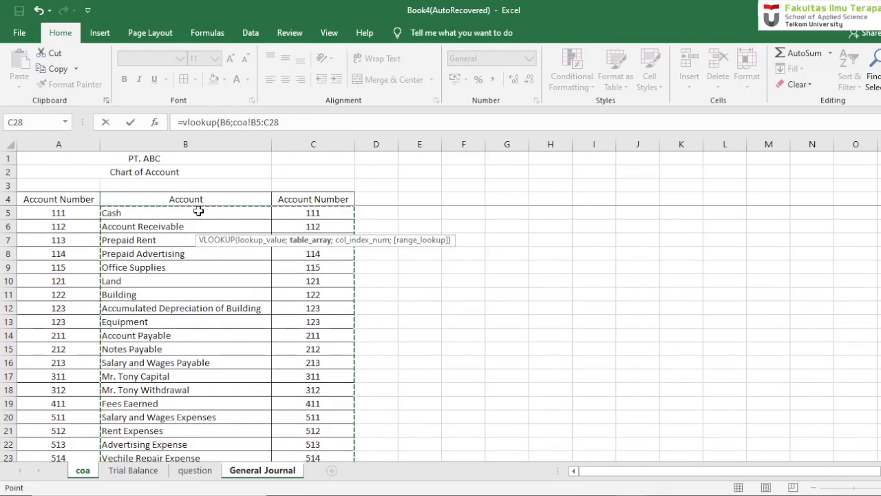
key(F4)
text(;)
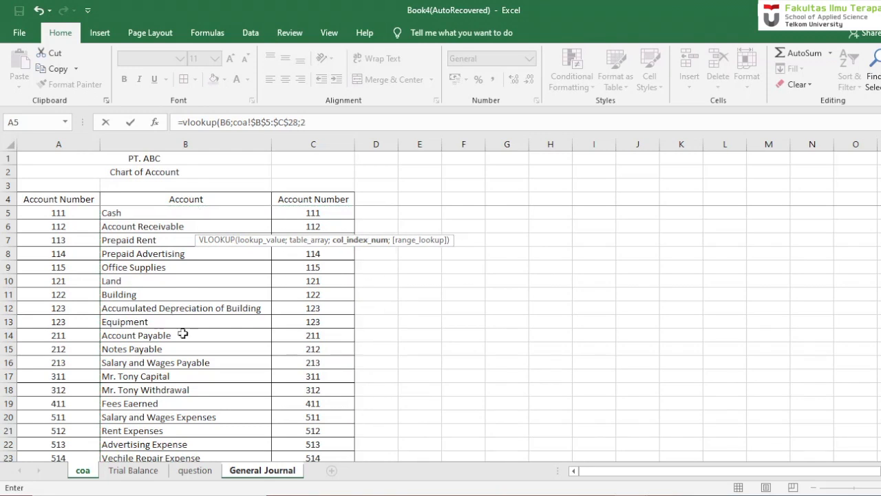
text(2;)
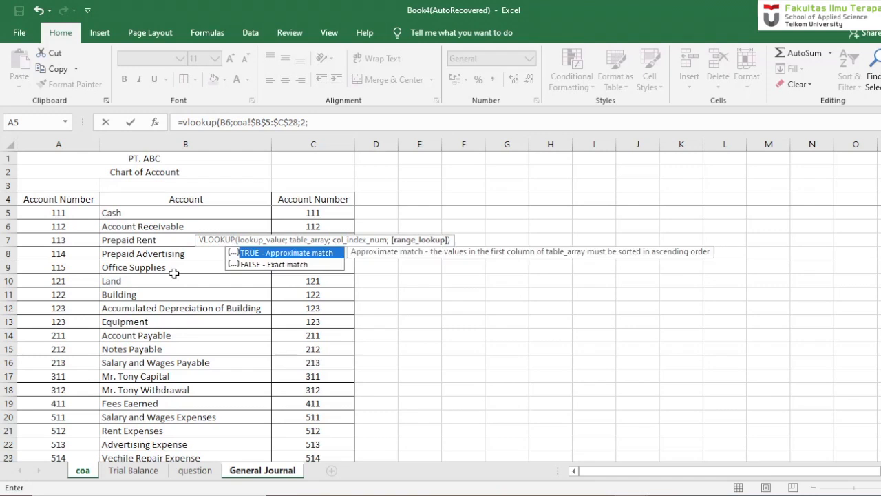
text(0))
key(Return)
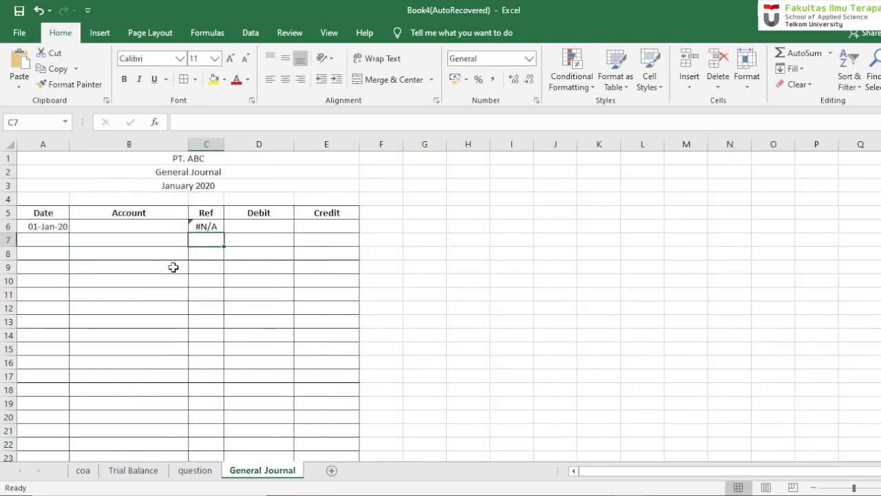
- Enter the account Rent Expenses in cell B6 for the 1 January transaction
click(154, 226)
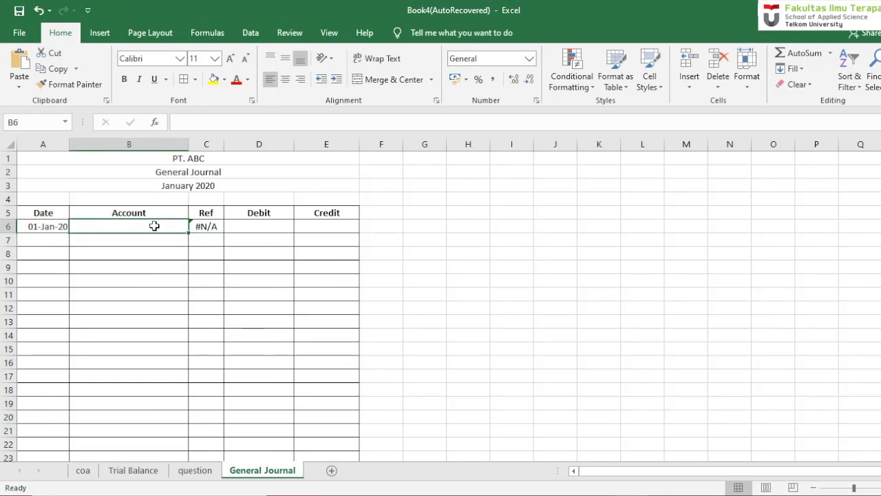
text(Rent Expens)
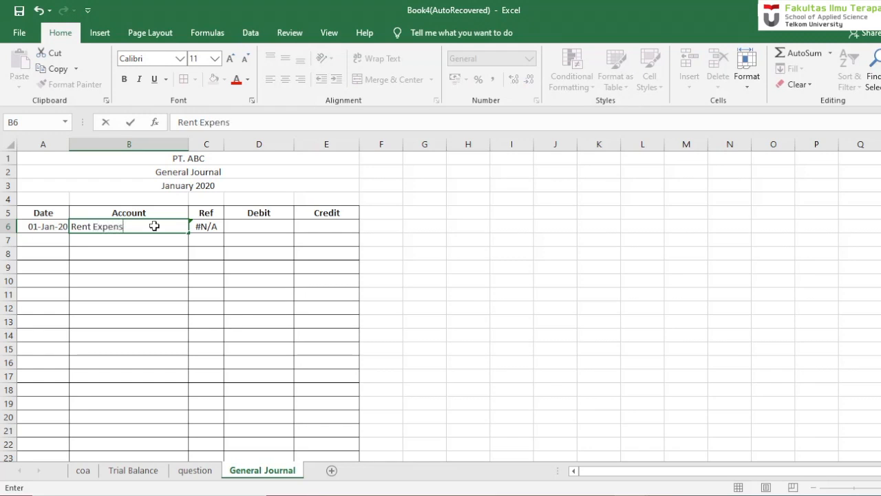
text(es)
key(Return)
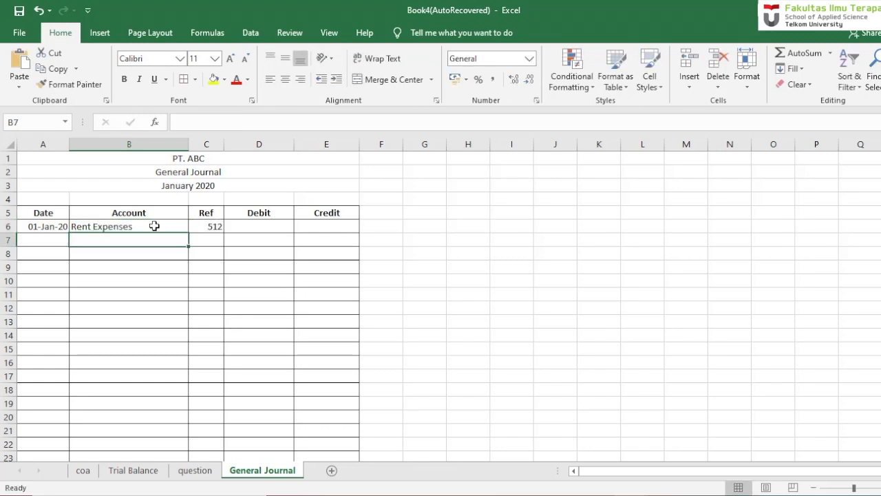
- Check the rent amount on the question sheet and enter 700000 as the debit in cell D6 of General Journal
click(278, 227)
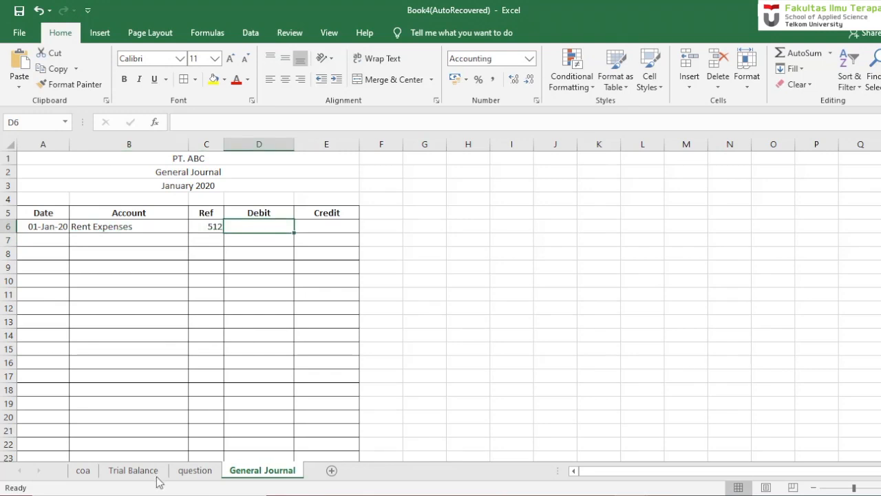
click(187, 473)
click(250, 474)
text(700.00)
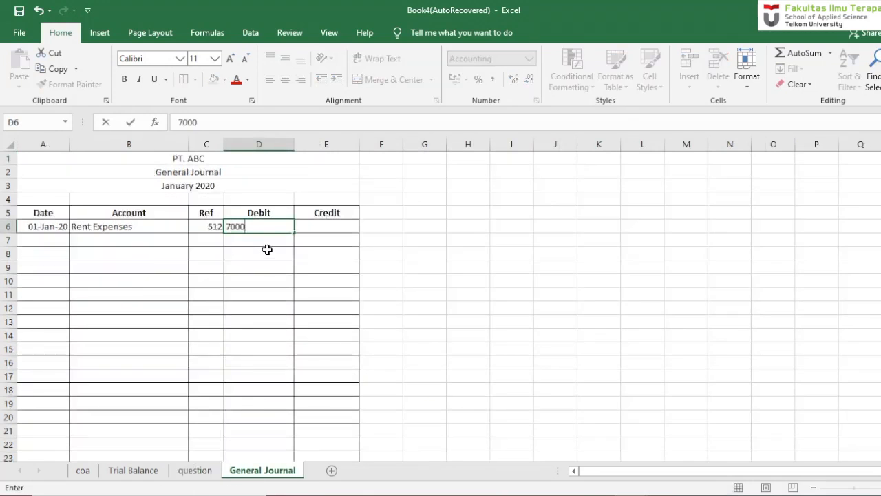
text(00)
key(Return)
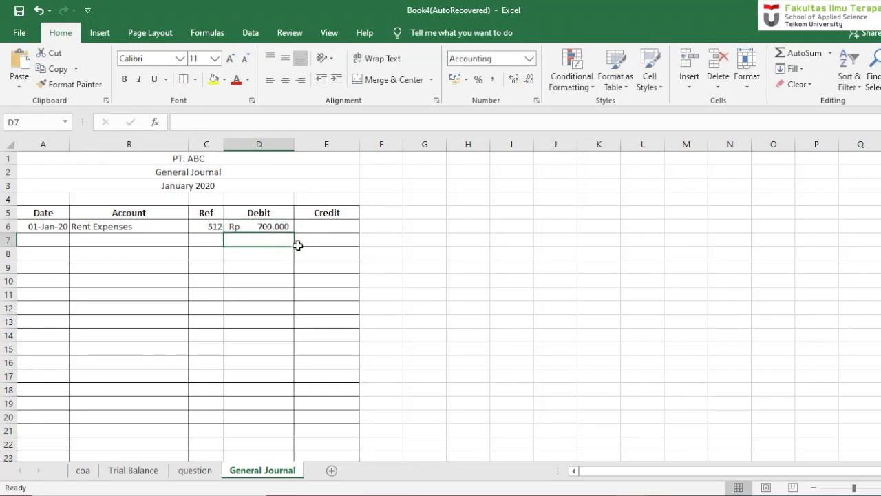
- Enter the account Cash in cell B7 and copy the Ref lookup formula from C6 down to C7
click(101, 241)
text(Cash')
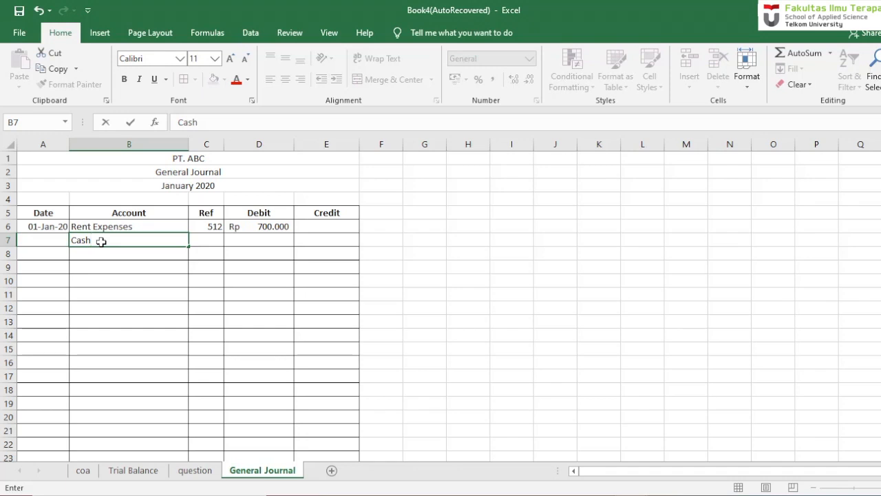
key(Return)
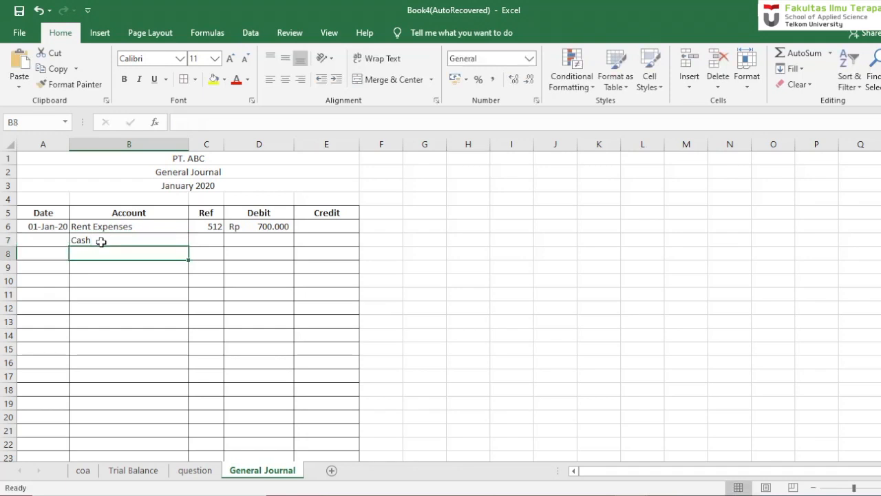
click(216, 228)
drag(224, 234, 224, 249)
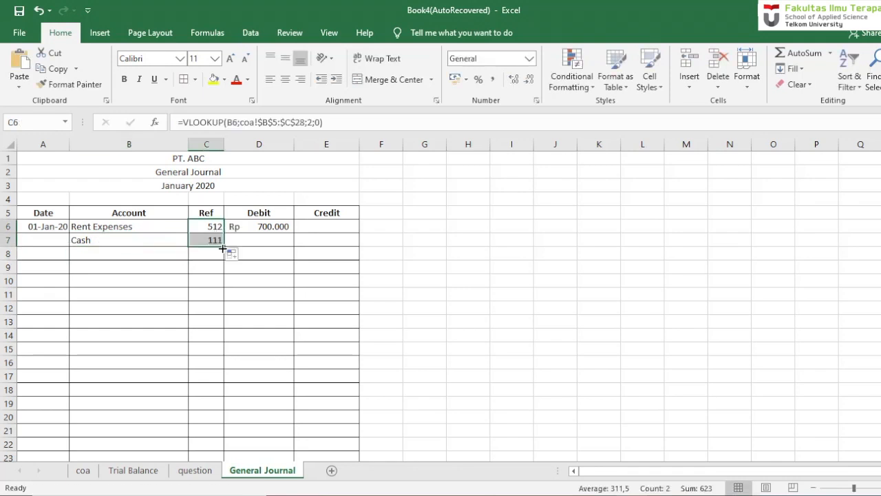
- Set the Cash credit in cell E7 to reference the rent debit with =D6
click(256, 240)
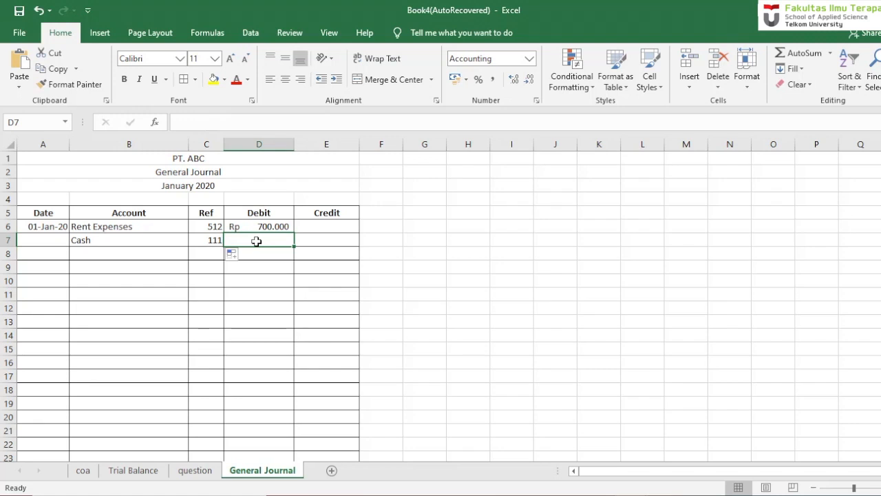
click(314, 242)
text(=)
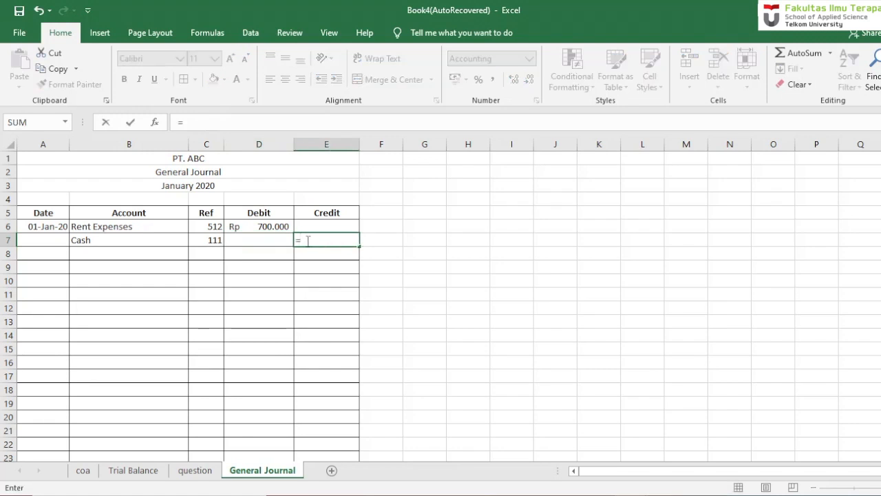
click(274, 227)
key(Return)
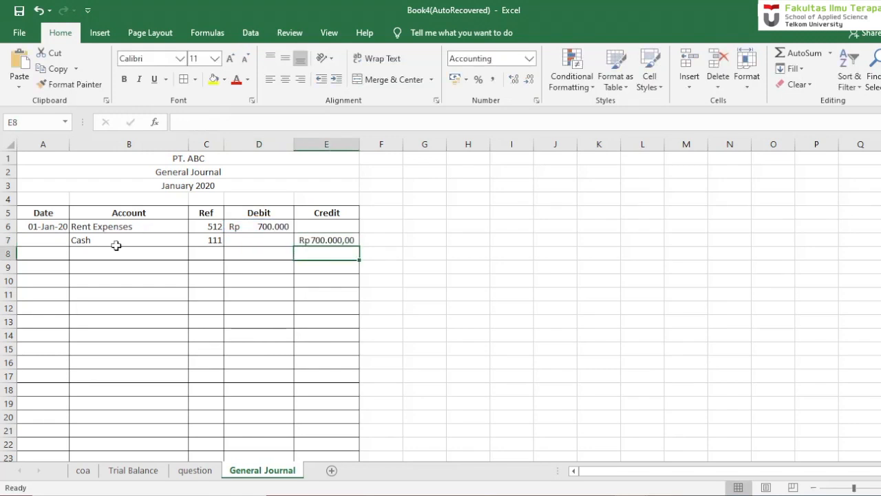
- Consult the second transaction on the question sheet and enter its date, 02 Jan 20, in cell A8 of General Journal
click(194, 473)
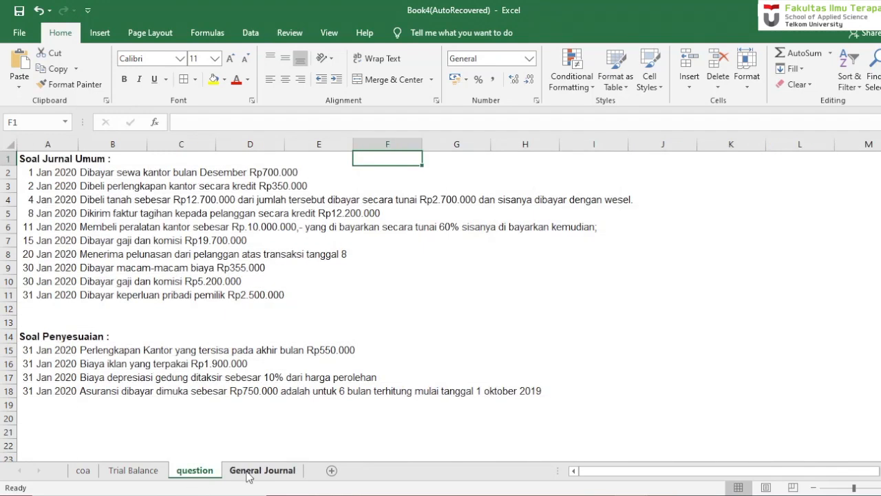
click(249, 473)
click(199, 471)
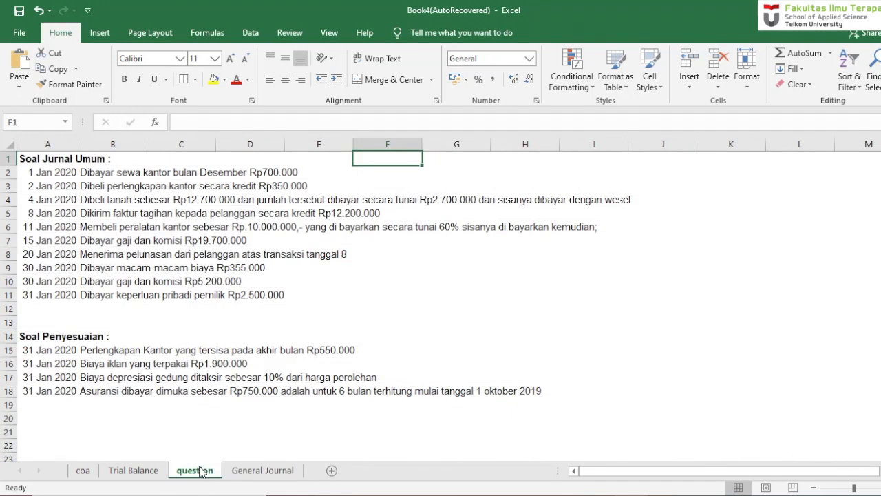
click(236, 474)
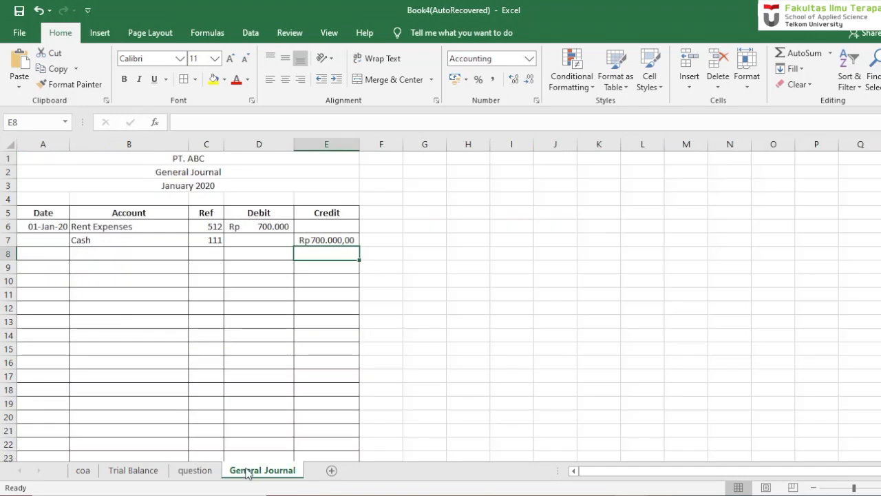
click(58, 256)
text(02 jan 20)
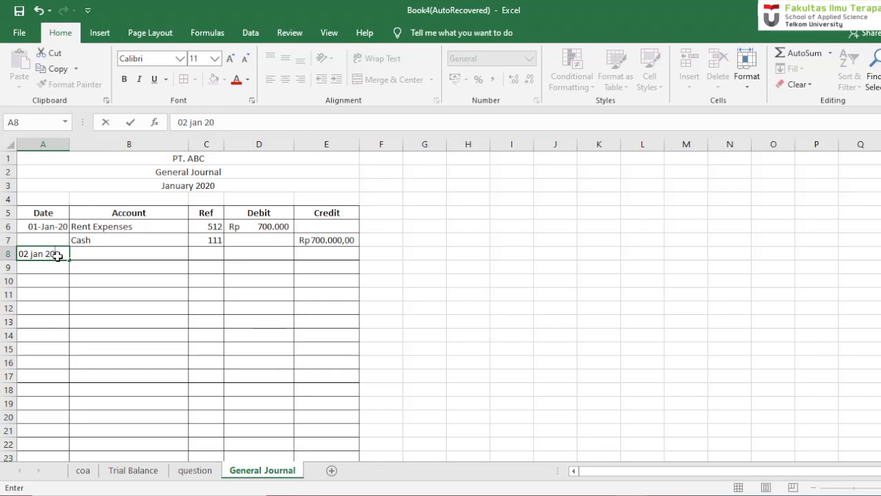
key(Return)
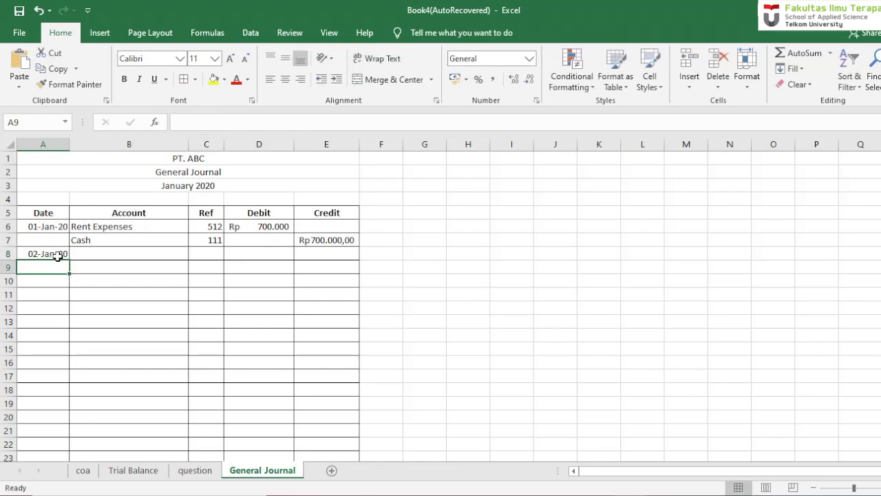
- Enter the account Office Supplies in cell B8 for the 2 January transaction
key(Right)
key(Up)
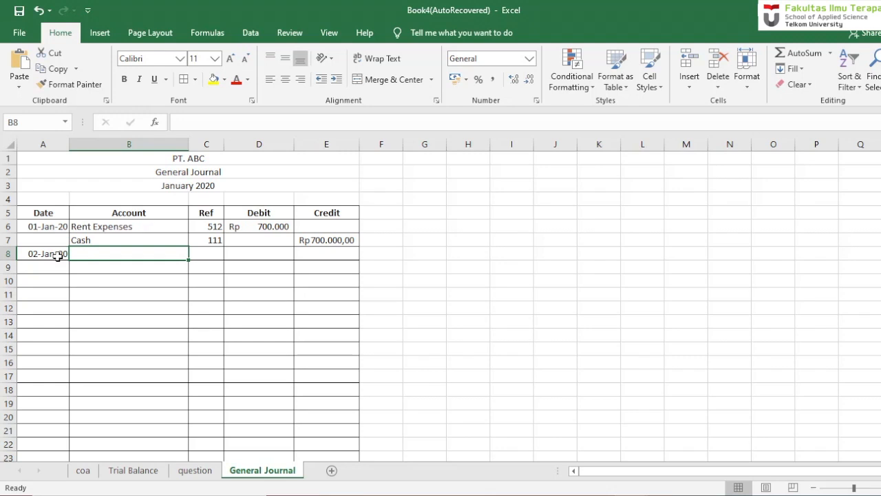
text(O)
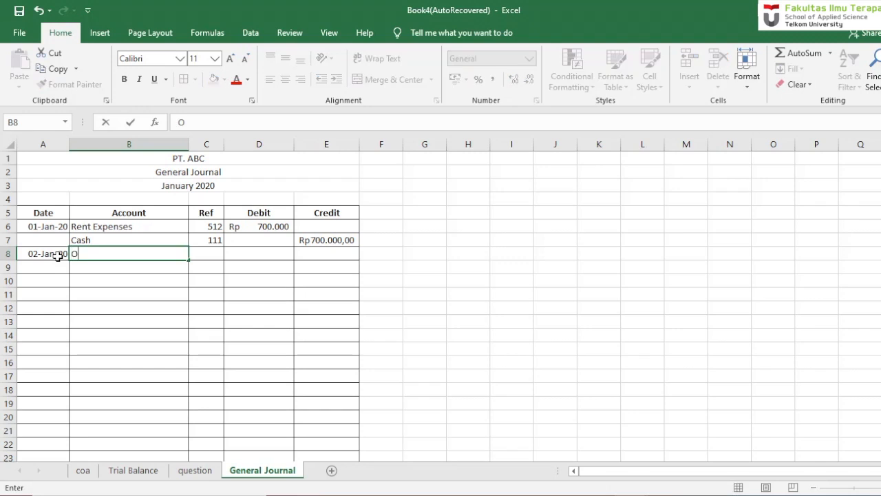
text(ffice Supploe)
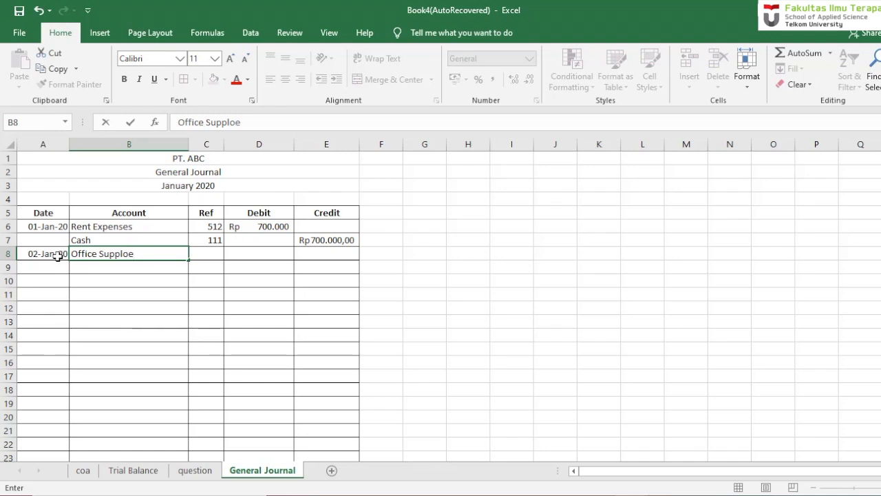
key(BackSpace)
key(BackSpace)
key(Return)
- Enter 350000 as the Office Supplies debit in cell D8
key(Right)
key(Up)
key(Up)
key(Right)
key(Down)
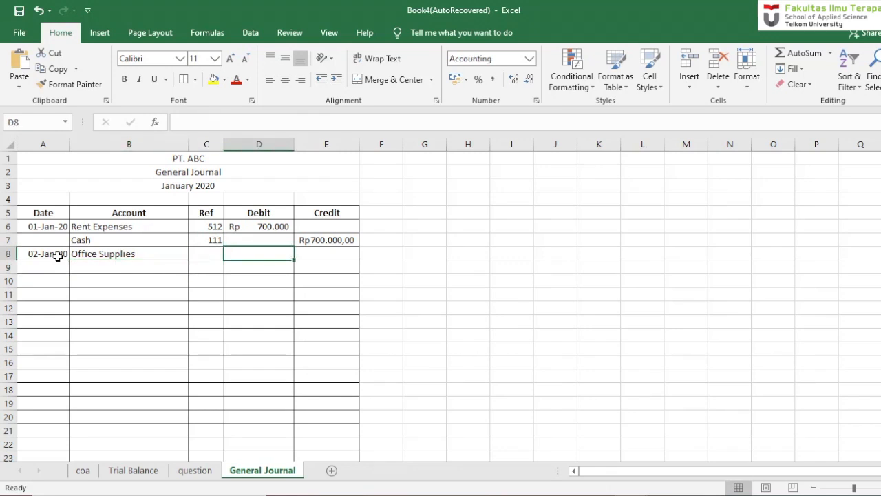
text(35)
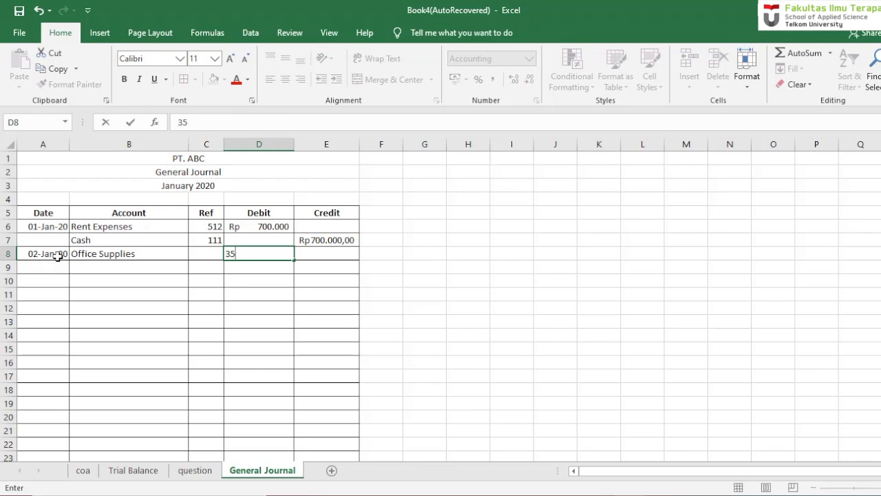
text(0.00000)
key(Return)
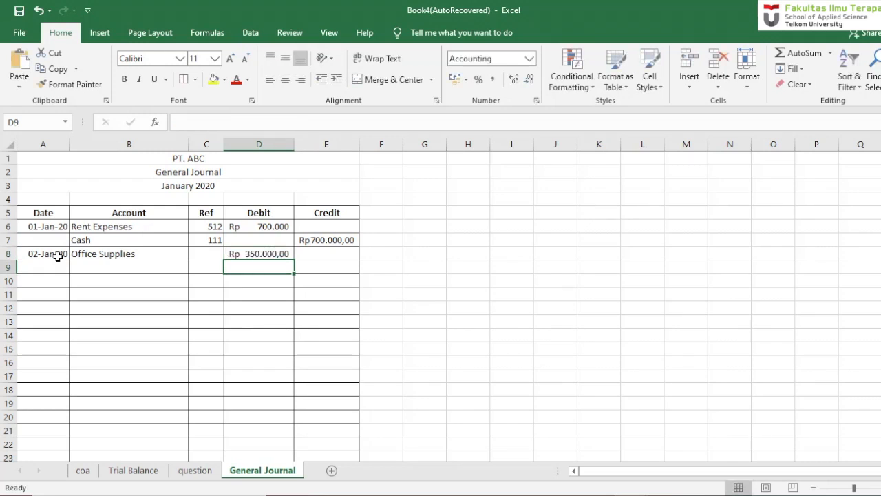
- Fill the Ref lookup from C7 down to C8 and enter the account Cash in cell B9
click(204, 241)
drag(224, 248, 222, 263)
click(163, 275)
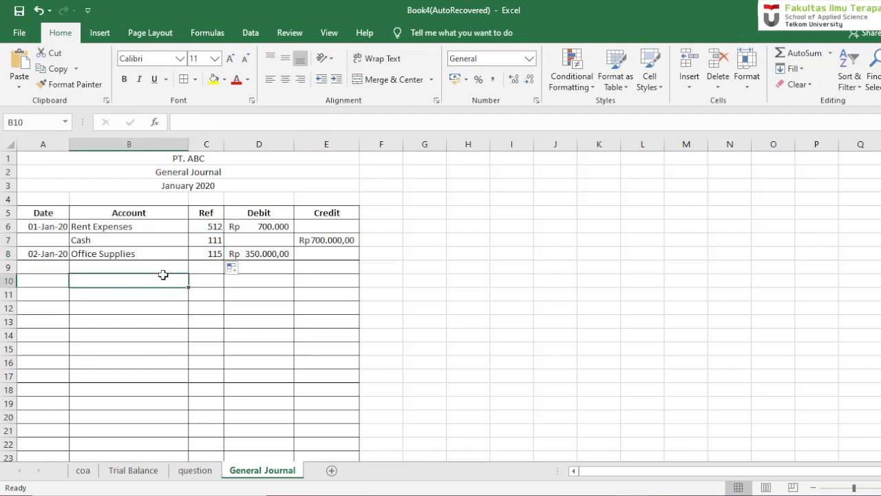
click(161, 268)
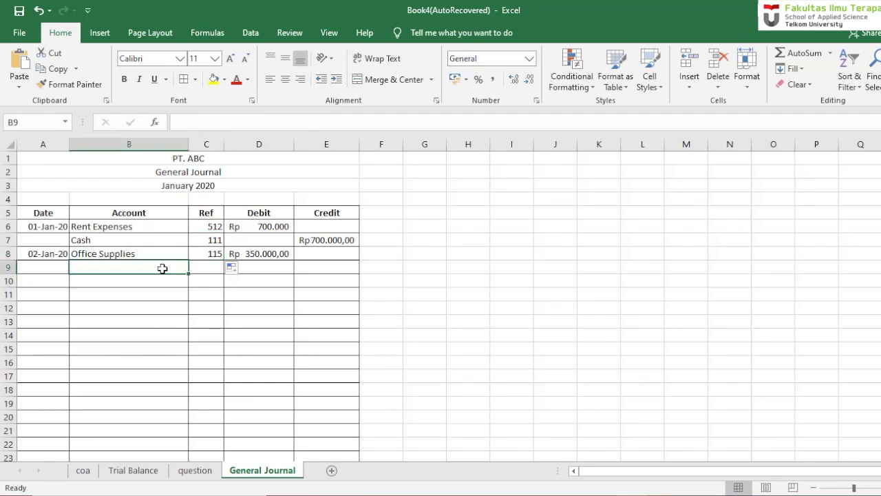
text(Cash)
key(Return)
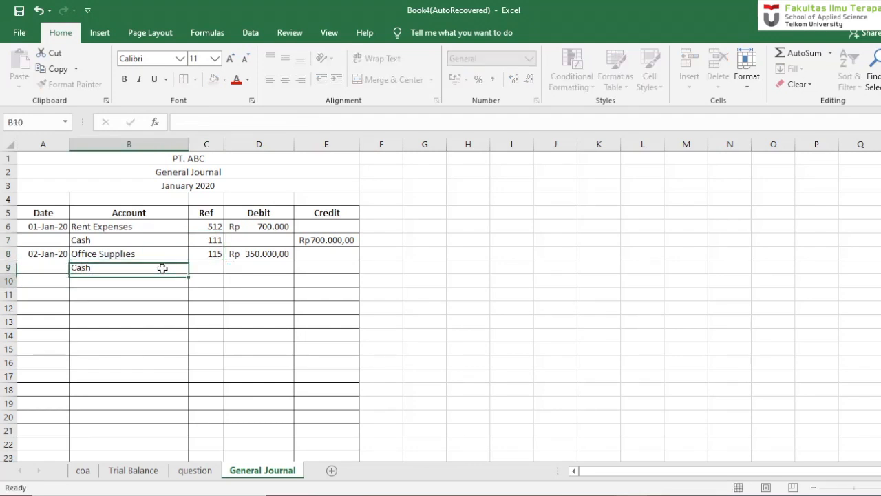
- Fill the Ref lookup from C8 down to C19 and set the Cash credit in E9 to =D8
click(215, 254)
drag(223, 260, 223, 407)
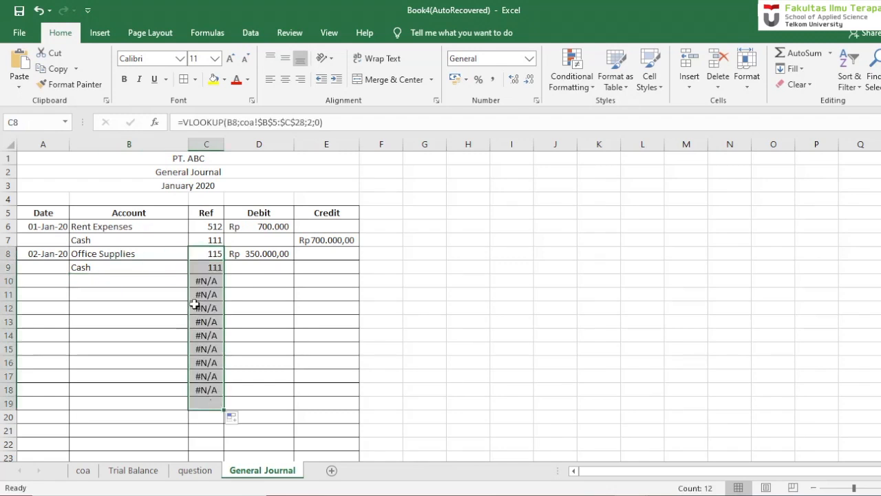
click(260, 265)
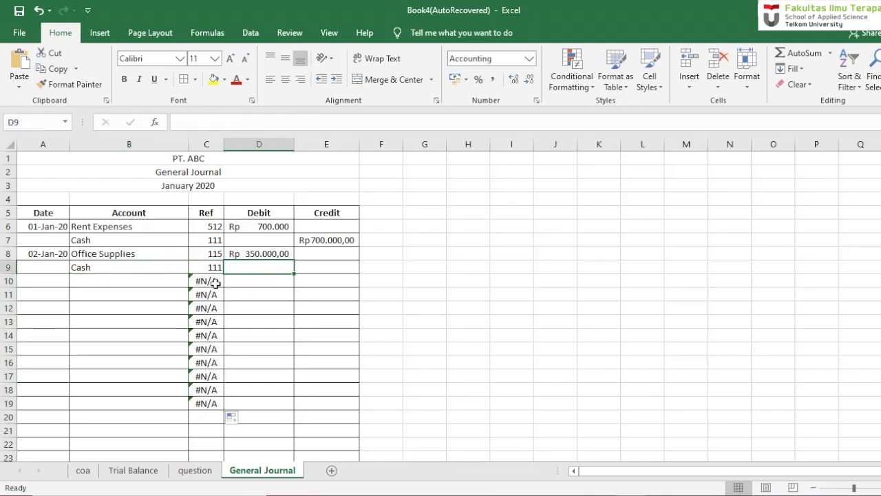
click(307, 266)
text(=)
click(274, 254)
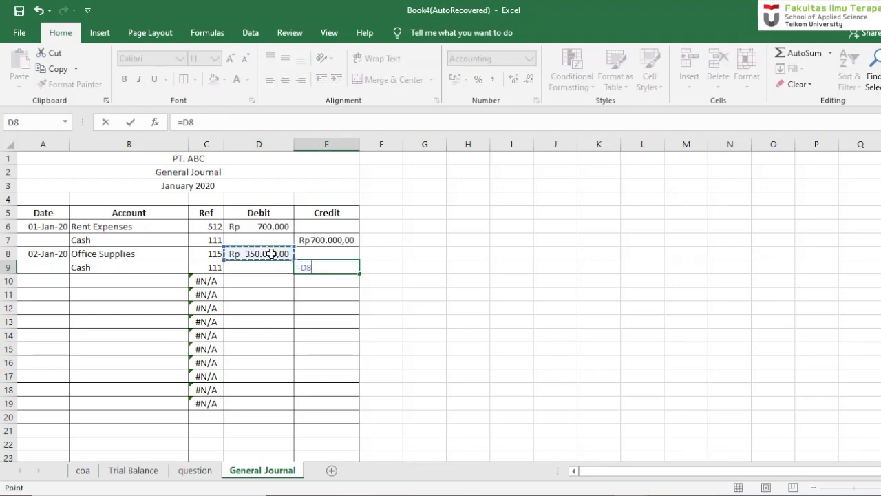
key(Return)
- Format the Debit and Credit cells from row 6 downward to show amounts without decimals
drag(265, 229, 304, 426)
drag(880, 288, 880, 269)
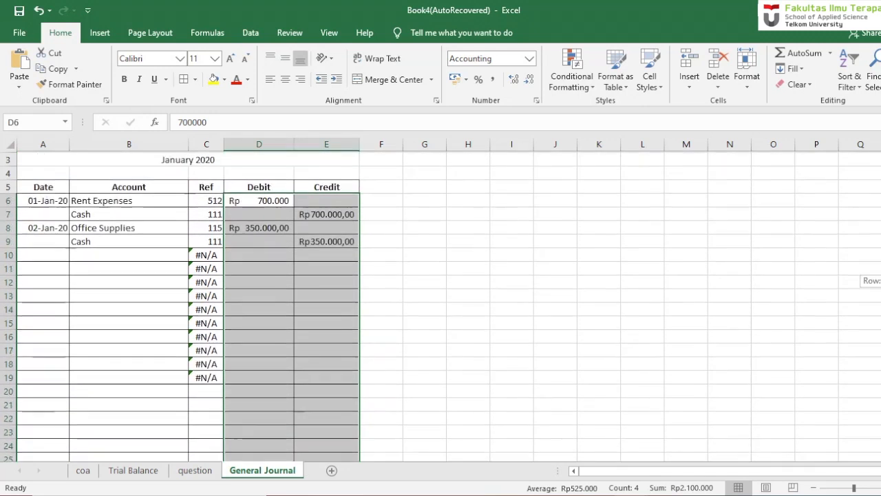
click(110, 253)
- Consult the third transaction on the question sheet and enter the date 3 jan 20 in cell A10 of General Journal
click(60, 252)
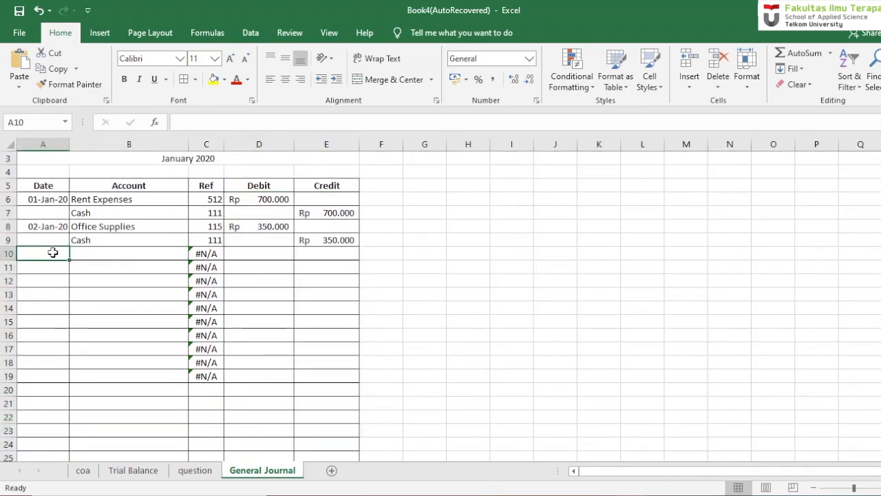
click(196, 473)
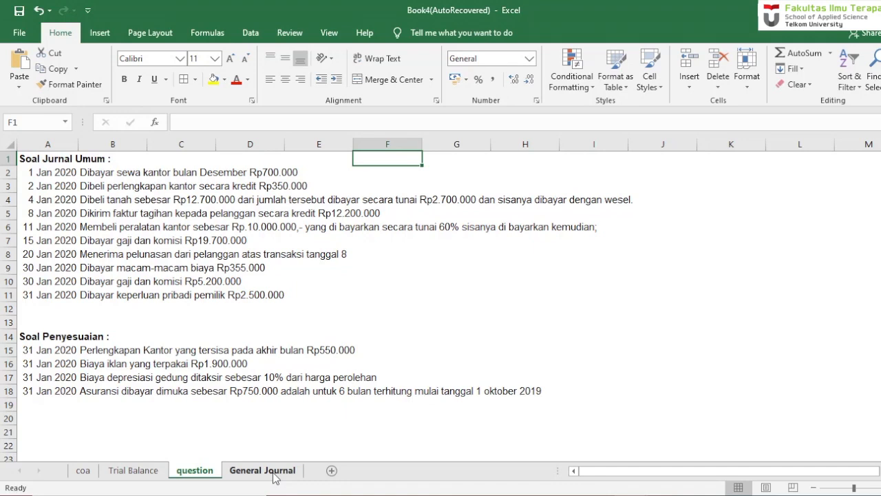
click(274, 474)
click(141, 256)
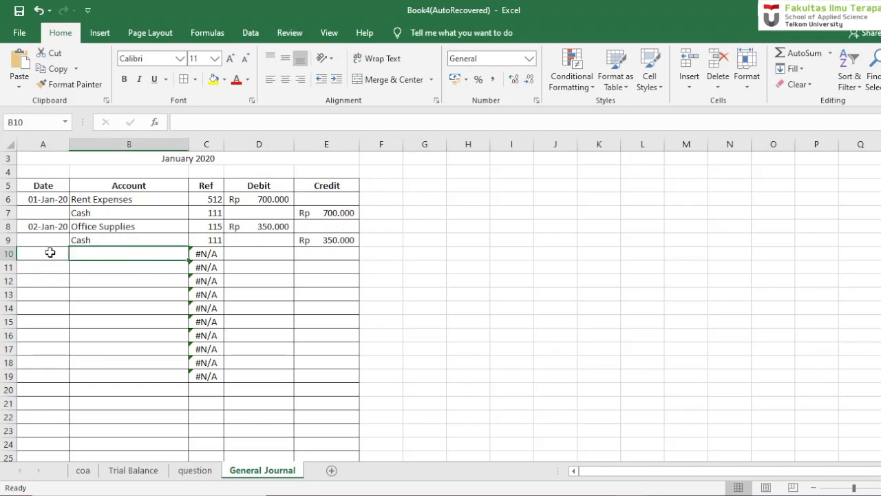
click(50, 253)
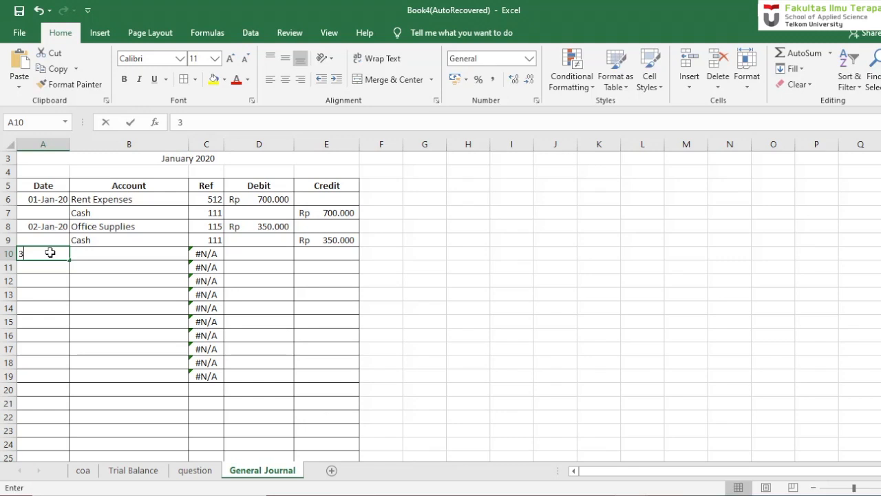
text(3 jan 20)
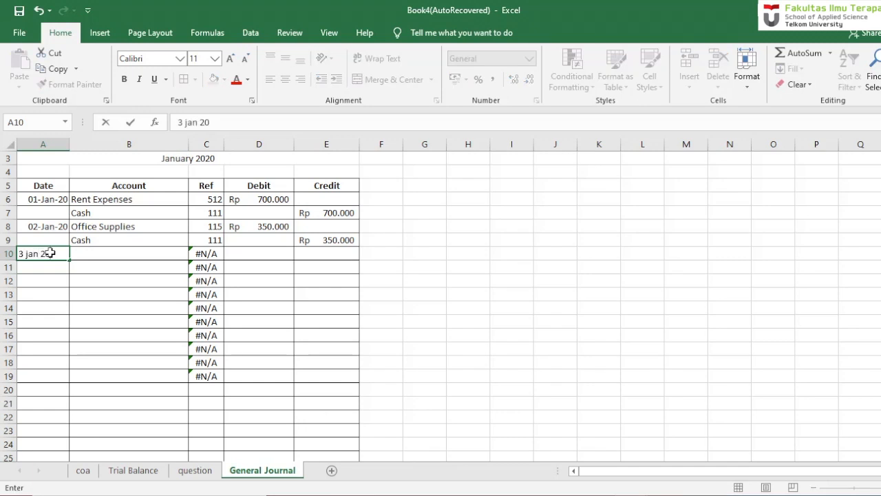
key(Return)
- Enter the account Land in cell B10 for the land purchase
key(Up)
key(Right)
- Enter 12700000 as the Land debit in cell D10
key(Right)
key(Left)
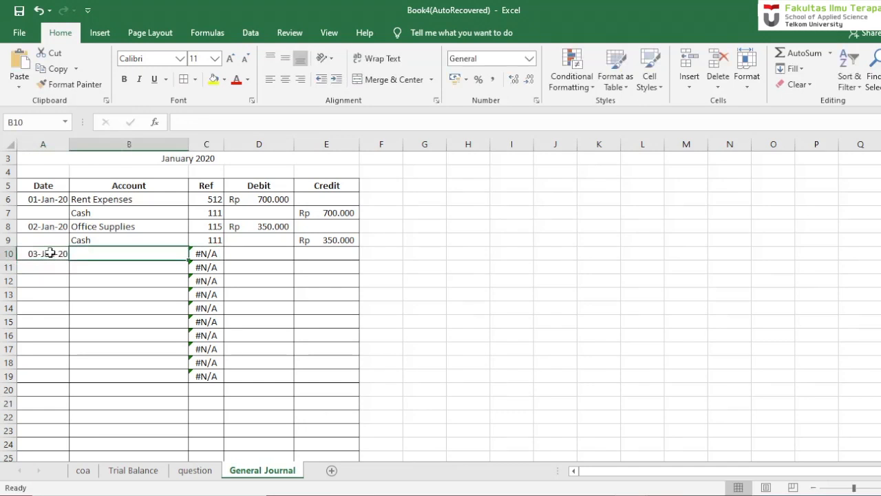
text(Land)
key(Return)
key(Right)
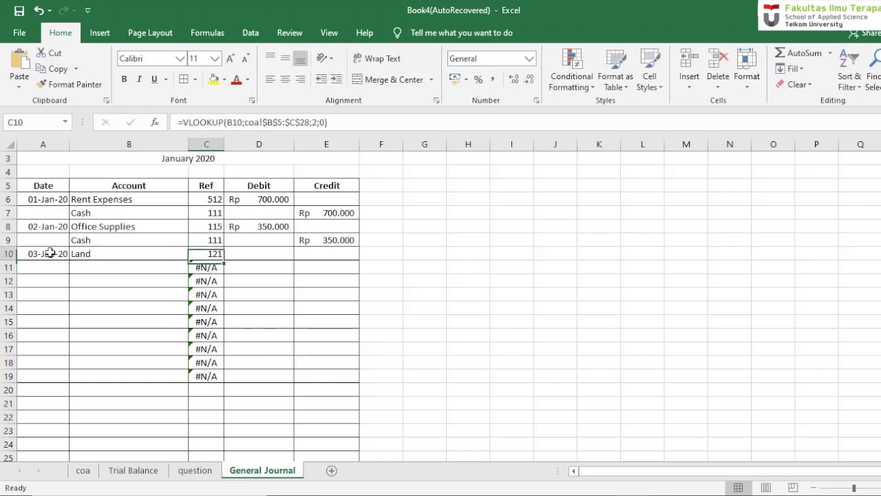
key(Up)
key(Right)
text(1270000)
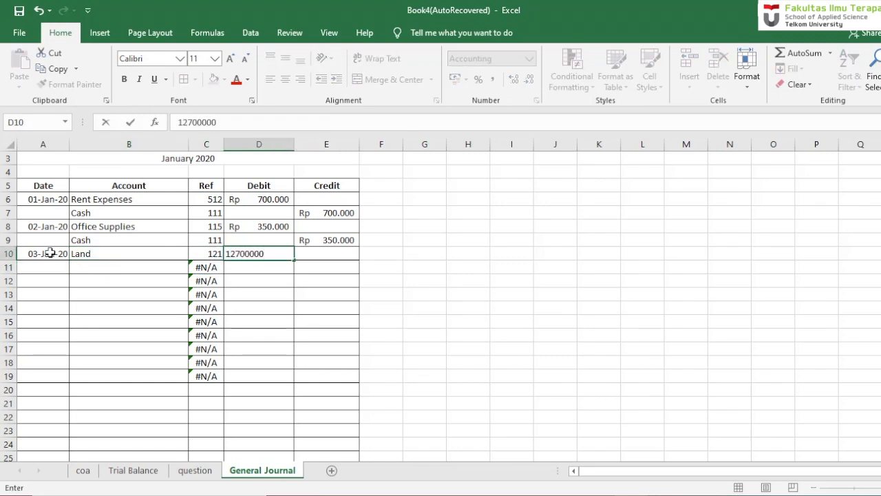
key(Return)
- Enter the account Cash in cell B11 with a credit of 2700000 in E11
click(117, 267)
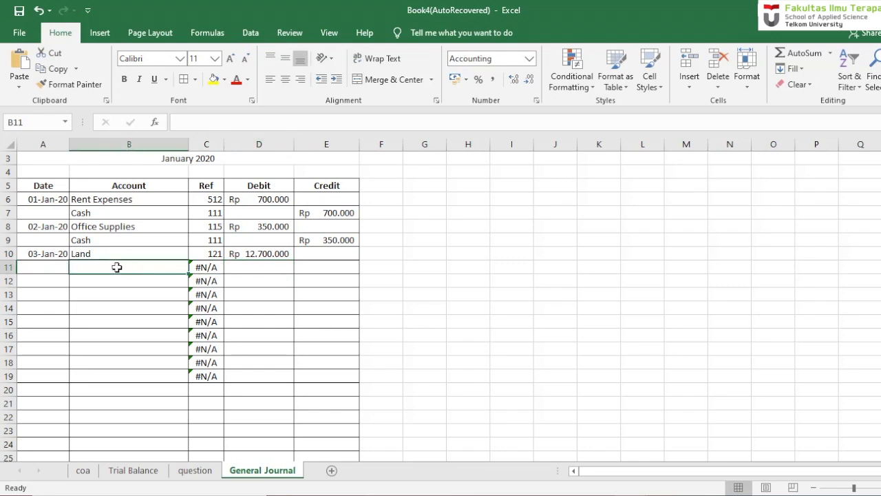
text(Cash)
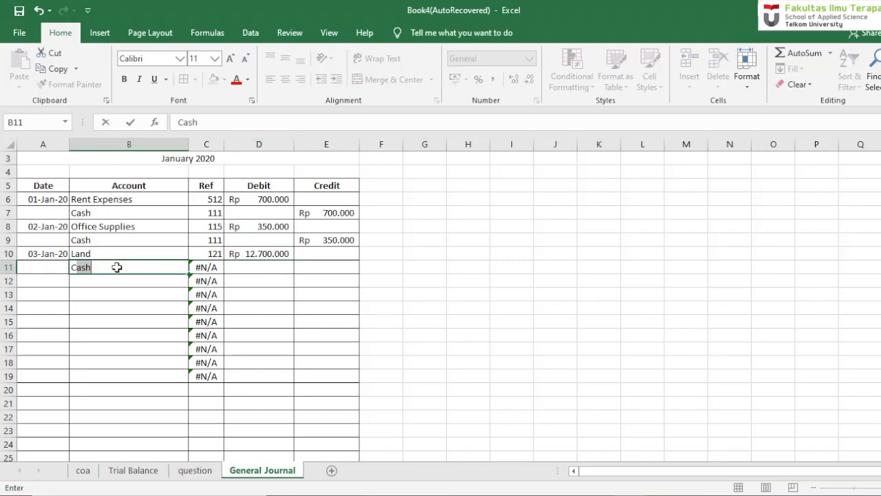
key(Tab)
click(320, 268)
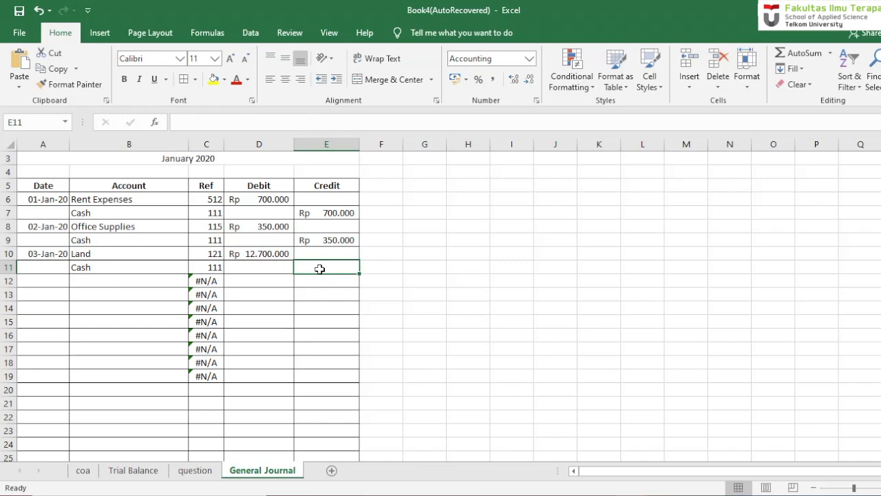
text(2700000)
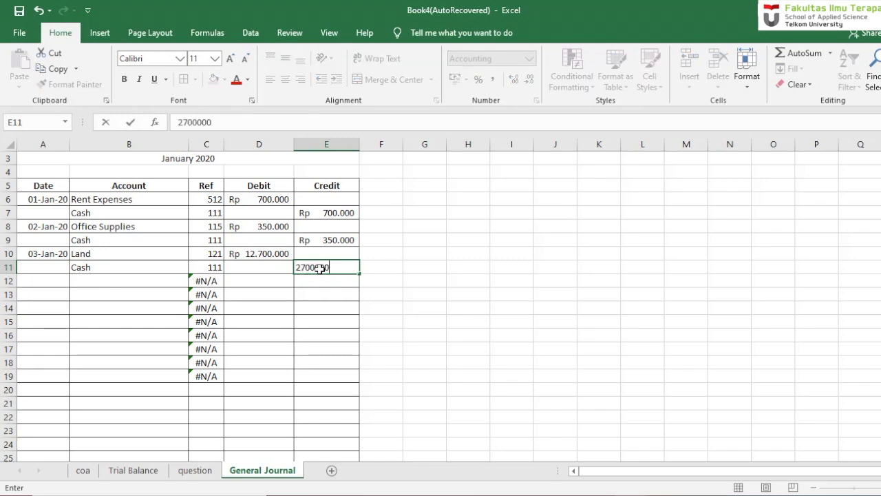
key(Return)
- Enter the account Notes Payable in cell B12 with a credit of 10000000 in E12
click(156, 279)
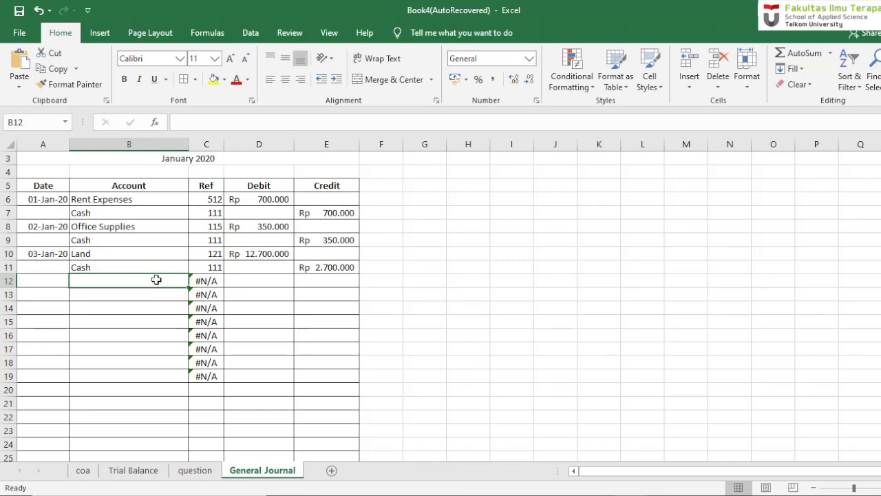
text(Notes Payable)
key(Tab)
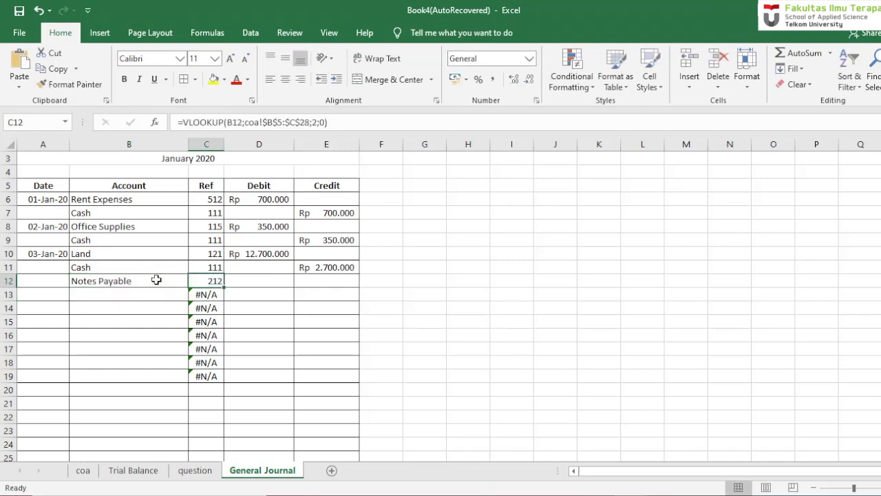
key(Tab)
key(Tab)
text(1)
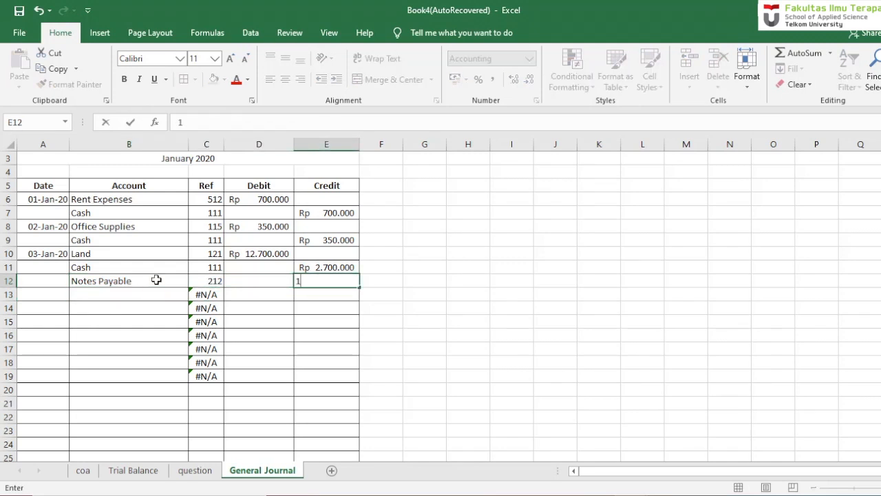
text(0)
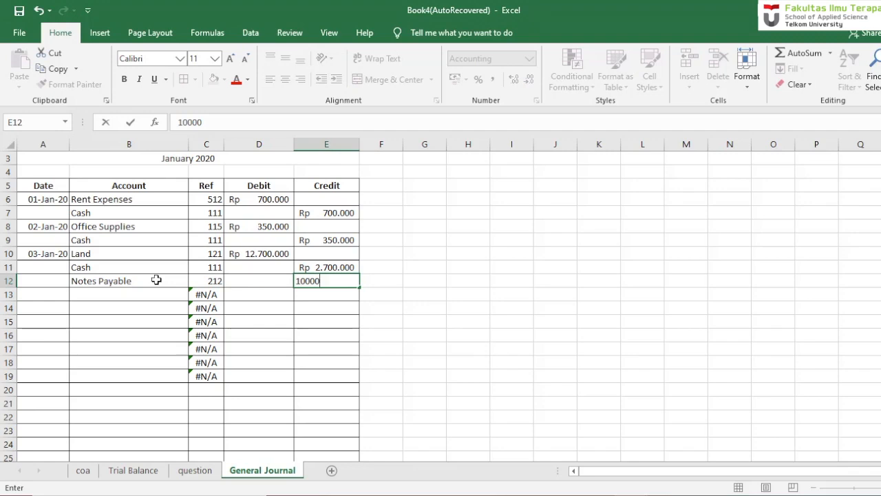
text(.000.000)
key(Return)
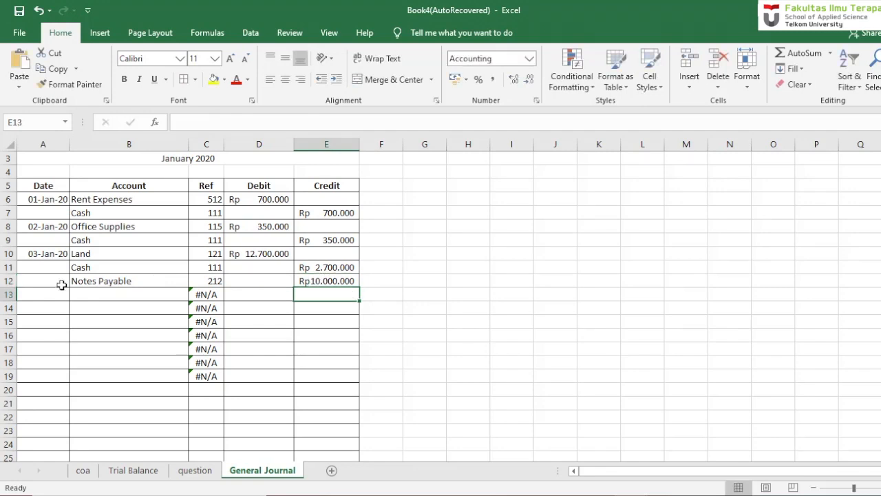
- Check the transaction dates on the question sheet and correct the Land entry's date in A10 to 4 January 2020
click(41, 293)
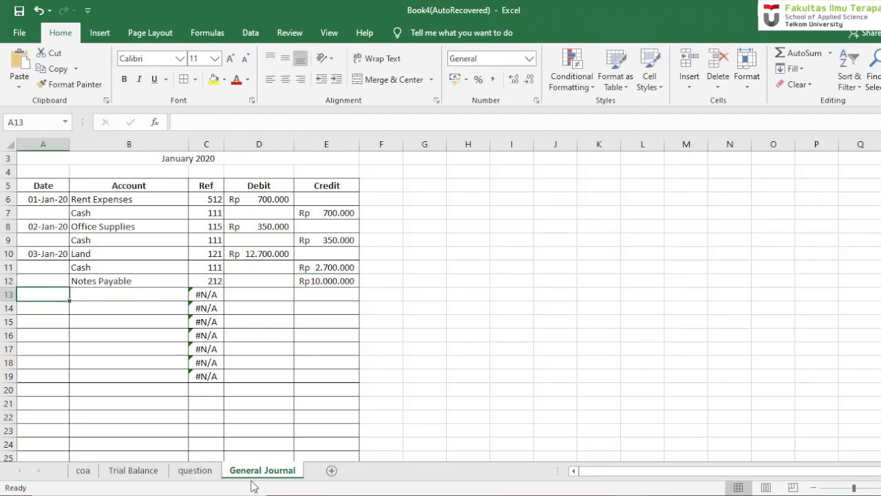
click(194, 475)
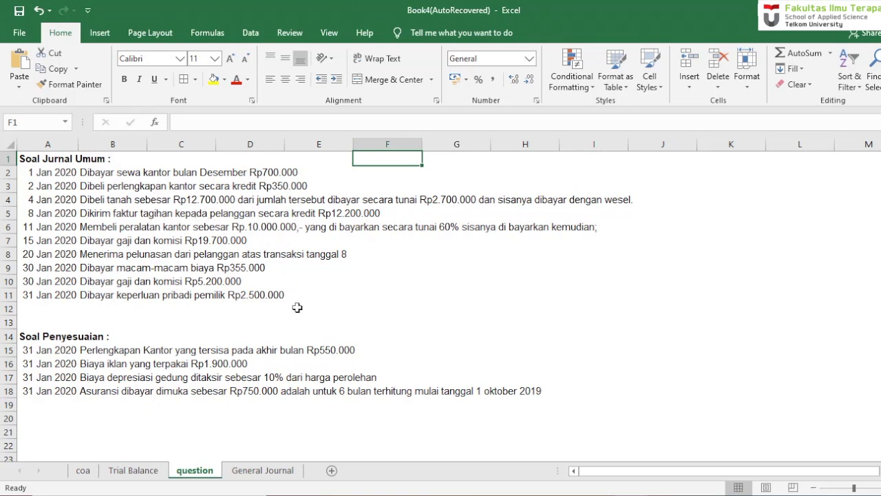
click(262, 470)
click(32, 254)
double_click(32, 254)
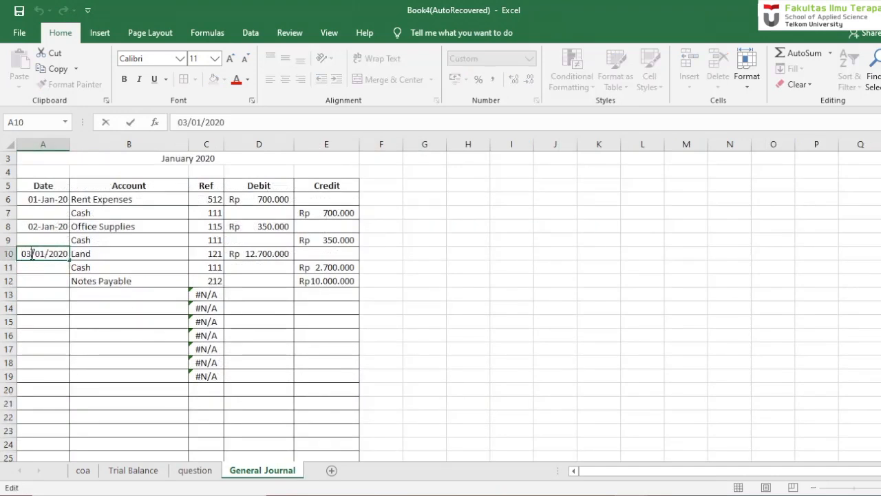
key(BackSpace)
text(4)
key(Return)
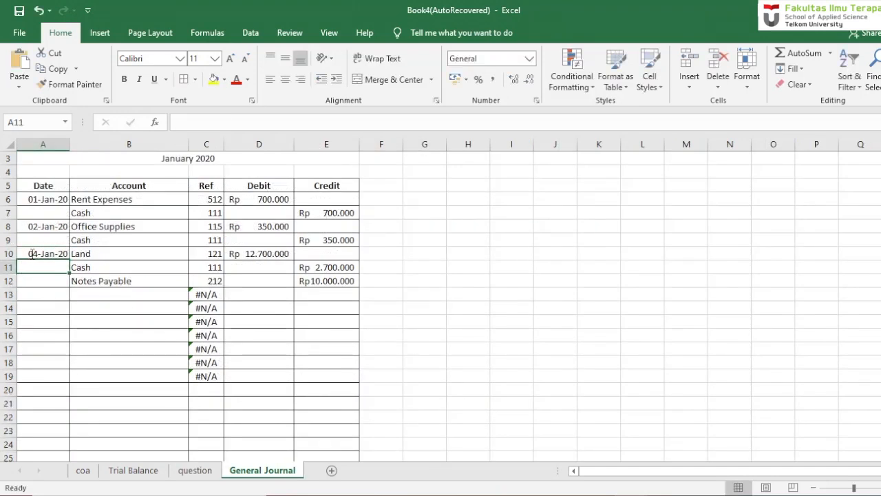
- Enter the date 8 jan 20 in cell A13 for the customer invoice transaction
key(Return)
key(Return)
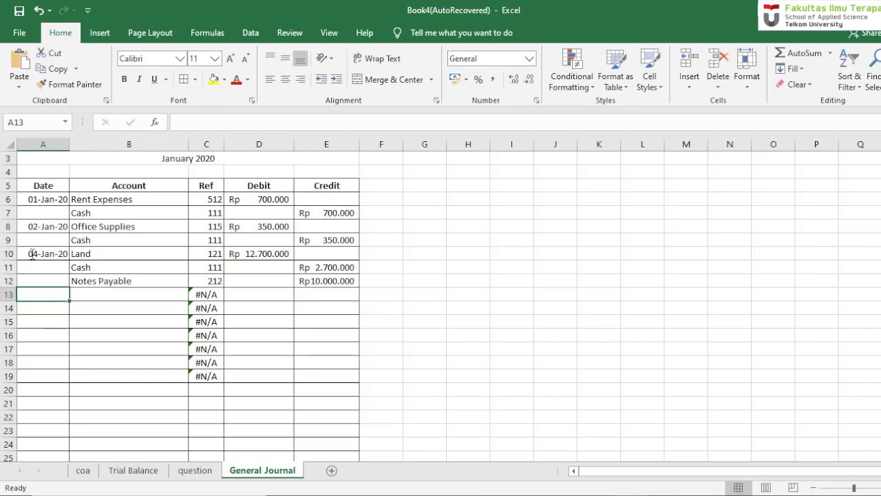
text(8 jan)
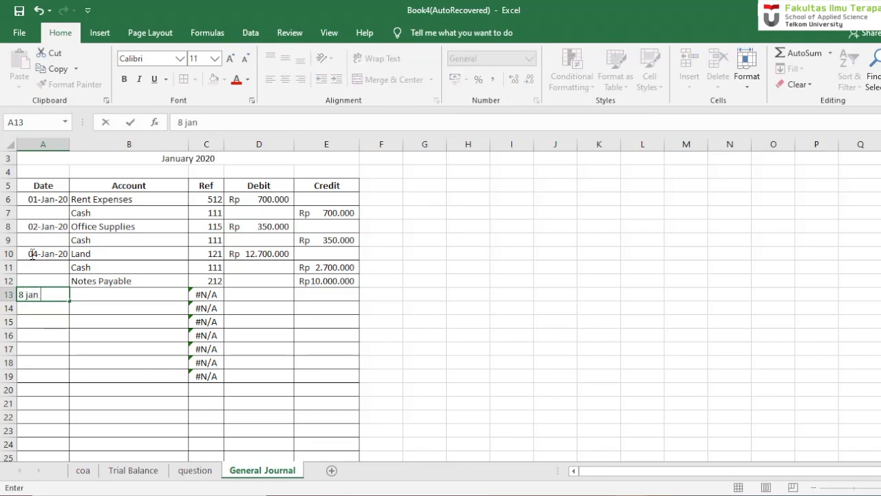
text( 20])
key(Return)
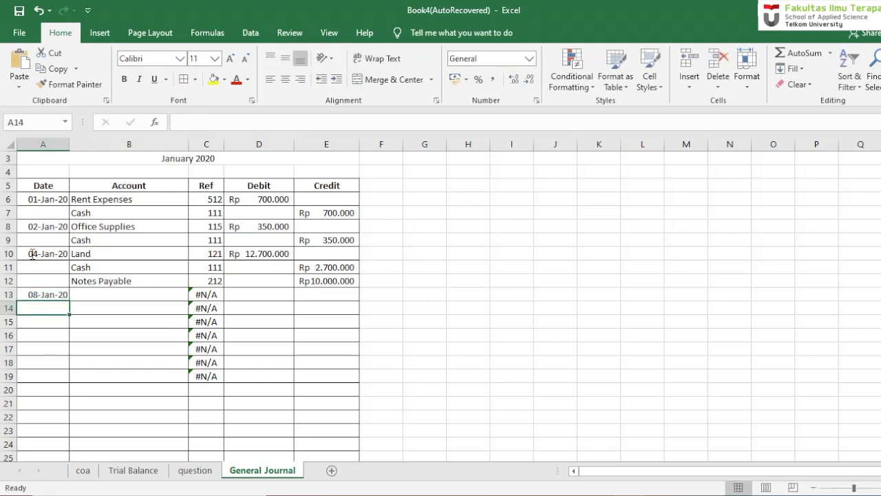
- Enter the account Account Receivable in cell B13 for the 8 January transaction
key(Up)
key(Right)
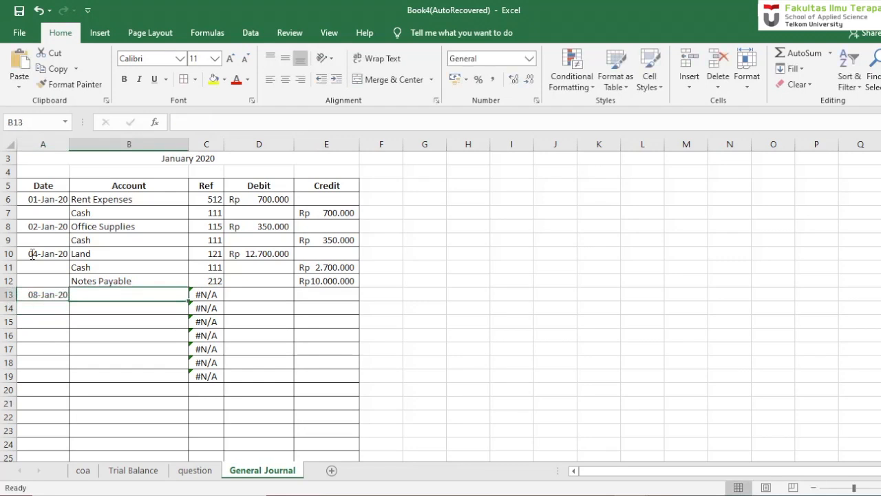
text(Acou)
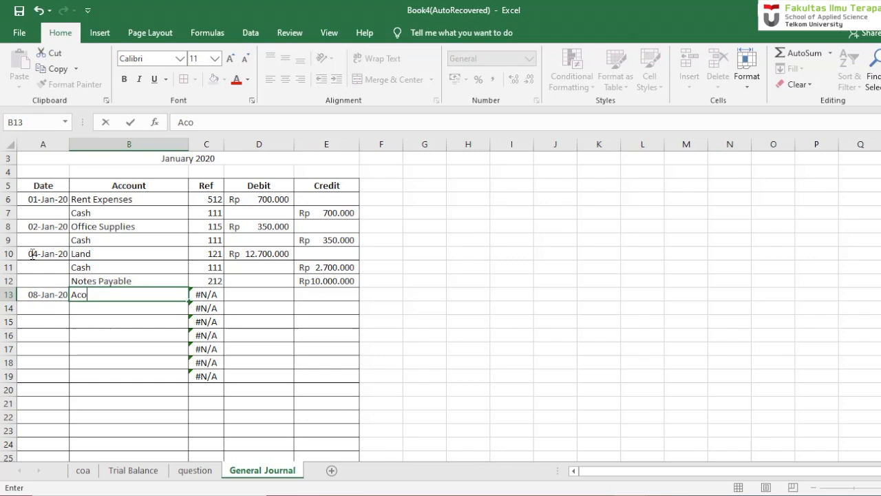
key(BackSpace)
key(BackSpace)
text(count R)
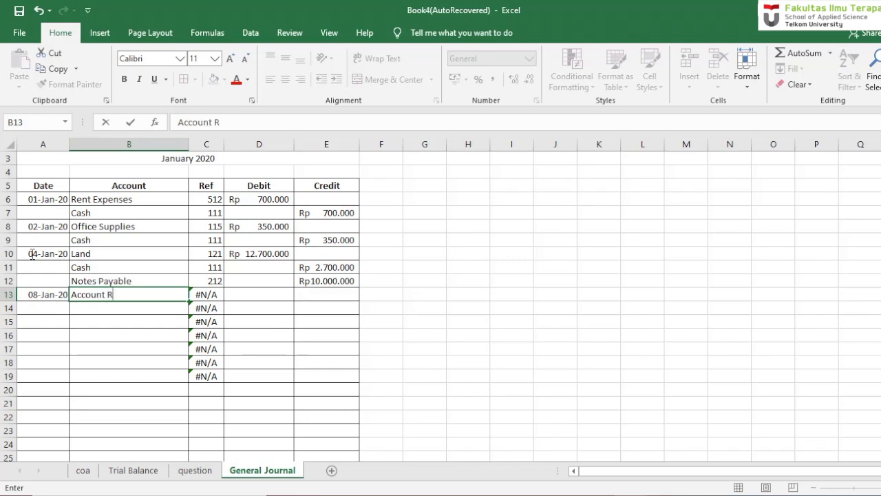
text(eceivable)
key(Return)
key(Right)
key(Right)
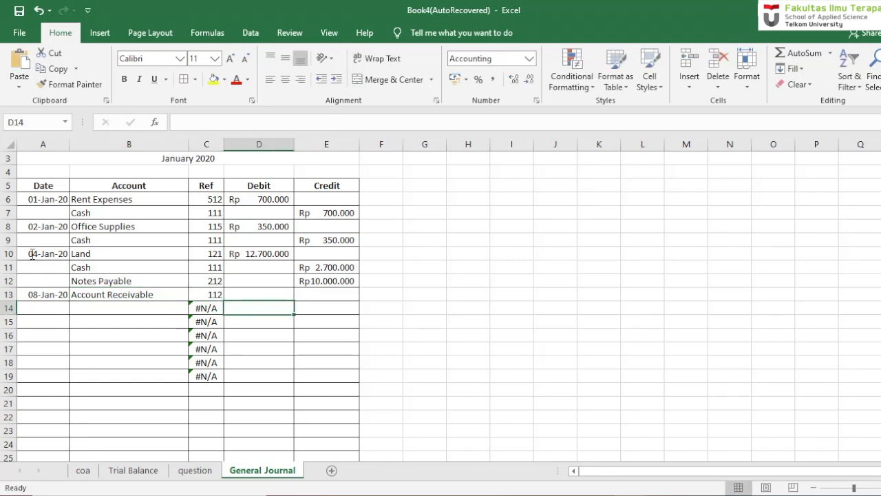
- Enter a debit of 12200000 in cell D13 for the Account Receivable entry
key(Up)
text(12)
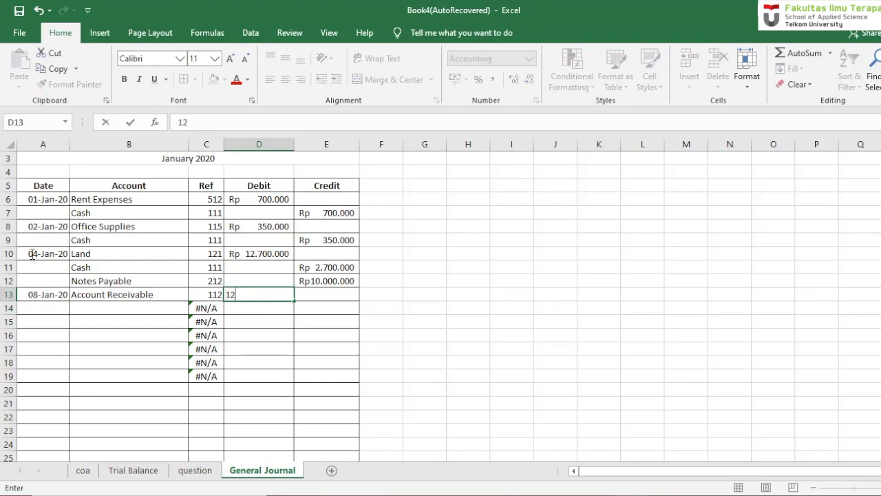
text(.200.000000)
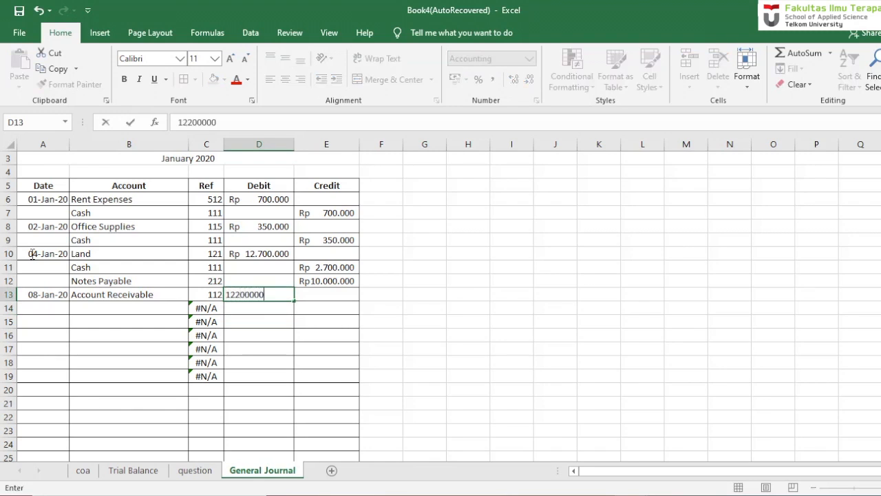
key(Return)
- Enter the account Fees Earned in cell B14 beneath Account Receivable
key(Down)
key(Left)
key(Left)
key(Up)
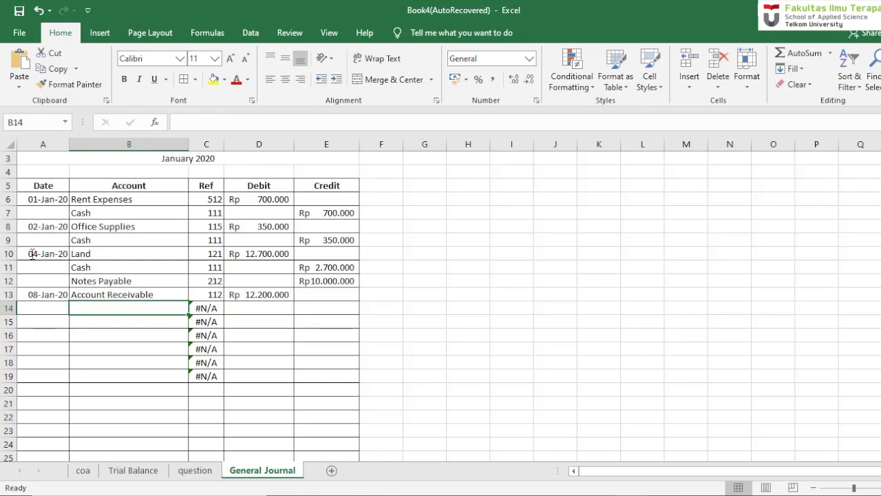
key(Up)
key(Down)
text(Fees)
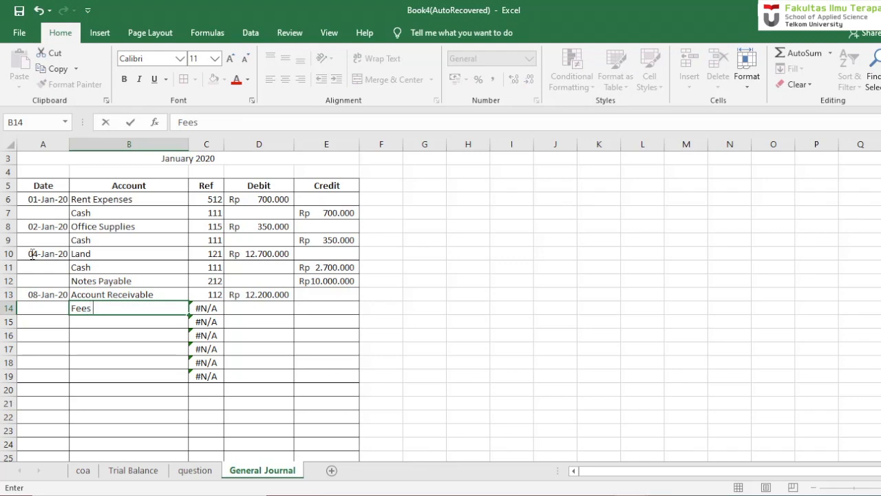
text( Earne)
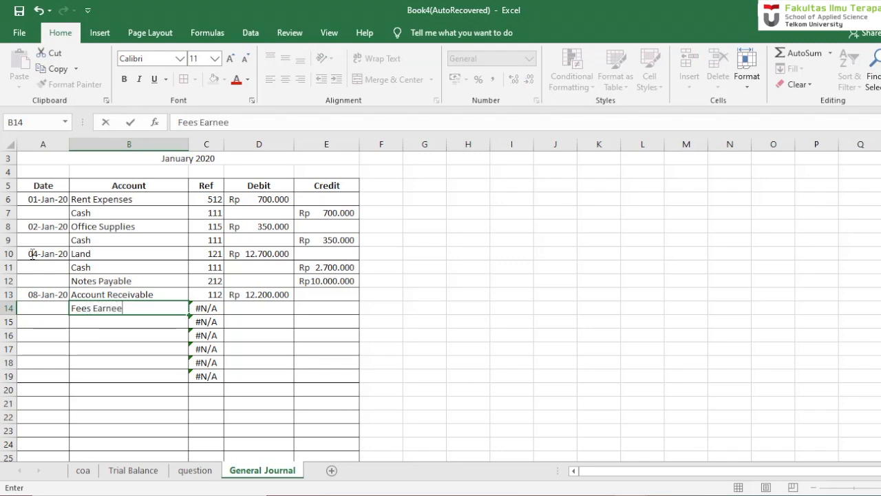
text(d)
key(Return)
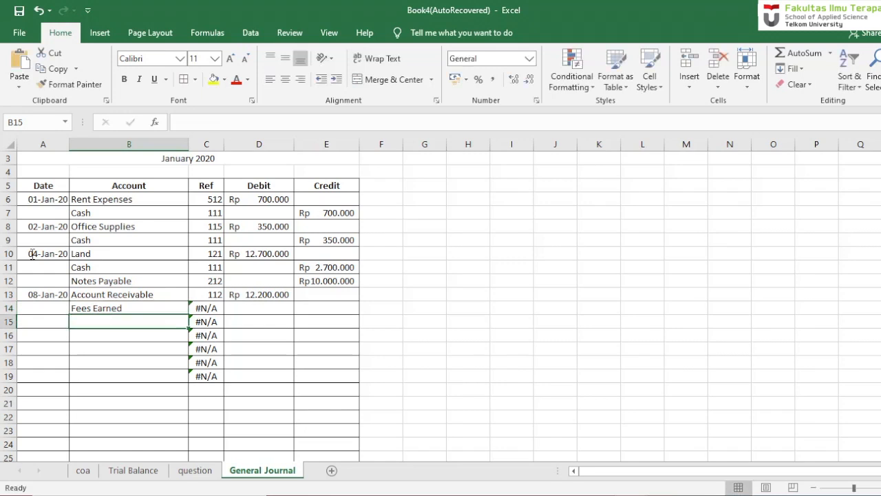
key(Up)
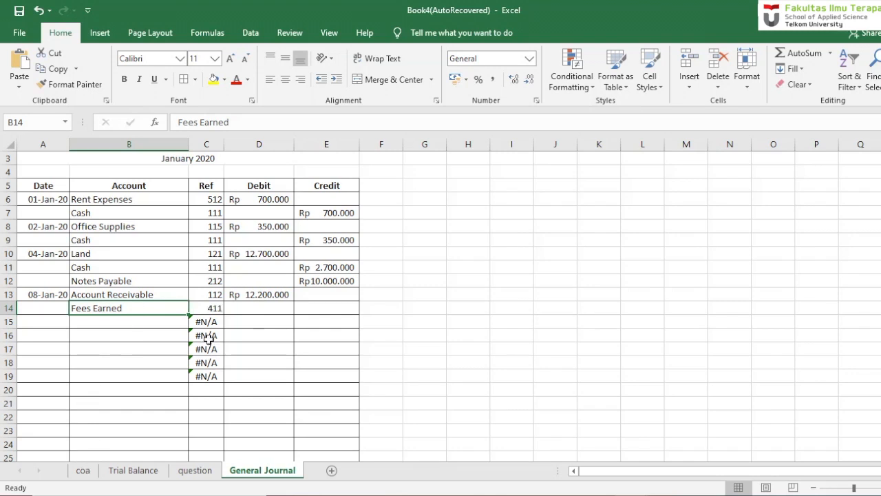
- Fill the Fees Earned credit in cell E14 with a formula referencing the debit in D13
click(267, 311)
click(321, 309)
text(=)
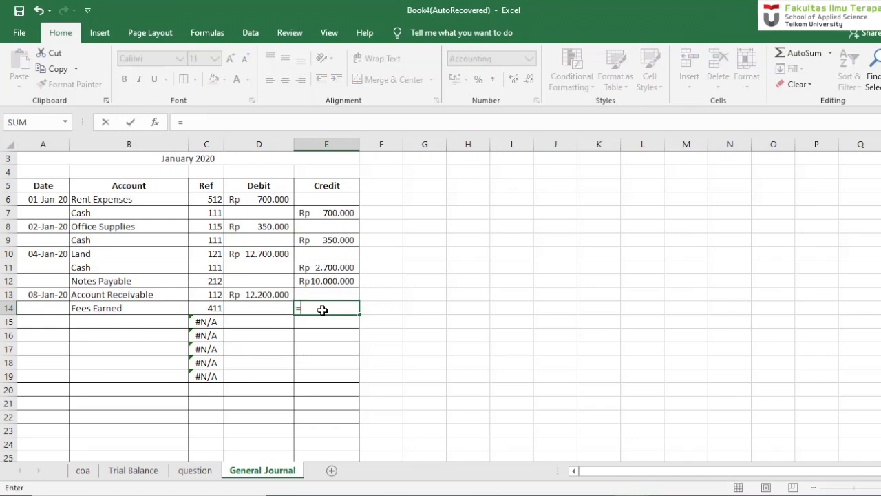
click(270, 294)
key(Return)
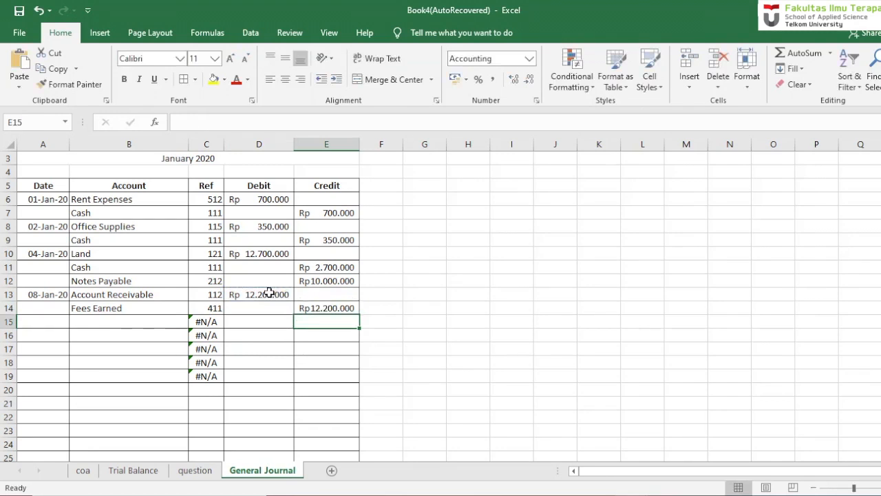
- Read the office equipment purchase on the question sheet and enter its date, 11 jan 20, in cell A15 of the General Journal
click(46, 323)
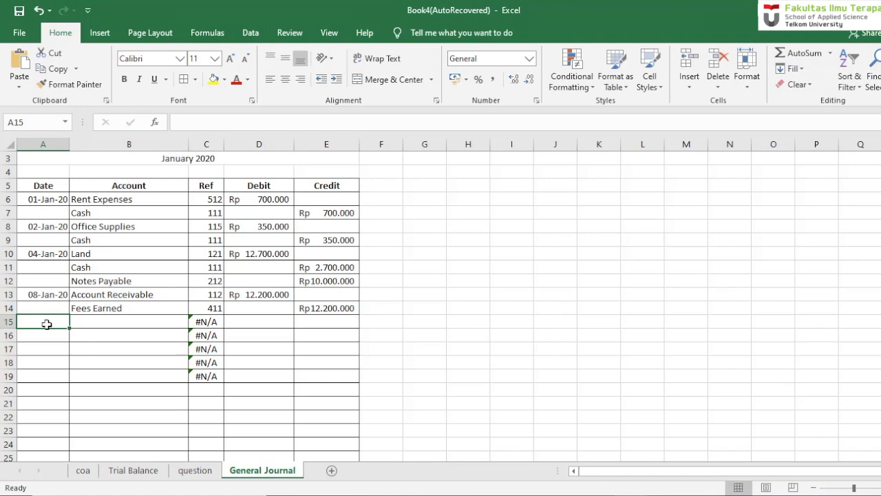
click(184, 471)
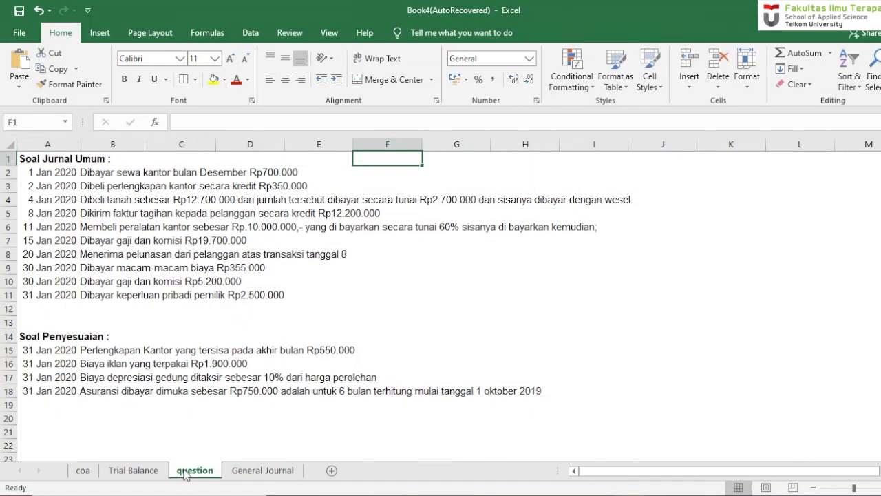
click(211, 230)
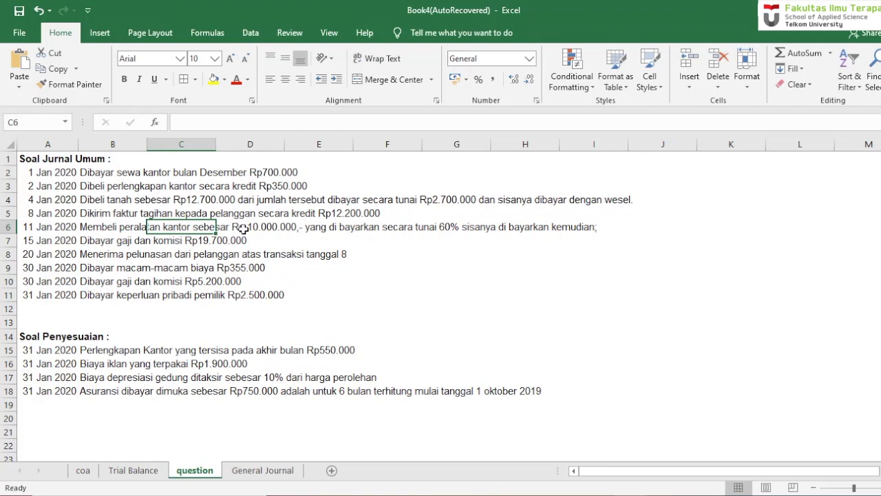
click(248, 473)
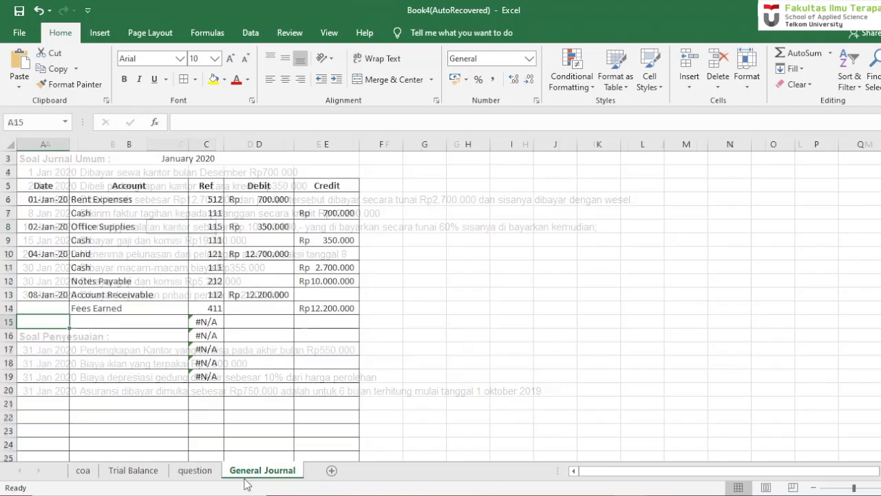
text(11 jan 20])
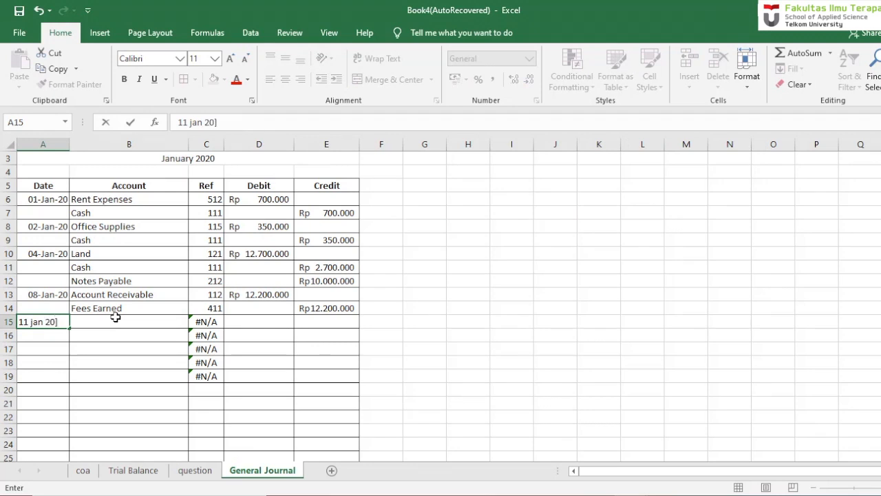
key(BackSpace)
key(Return)
- Enter the account Equipment in cell B15, correcting its spelling so it matches the chart of accounts
click(116, 316)
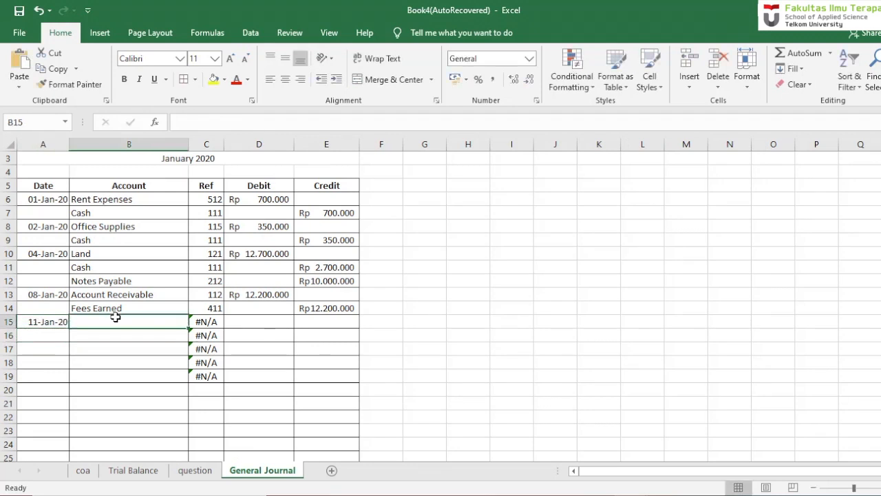
text(E)
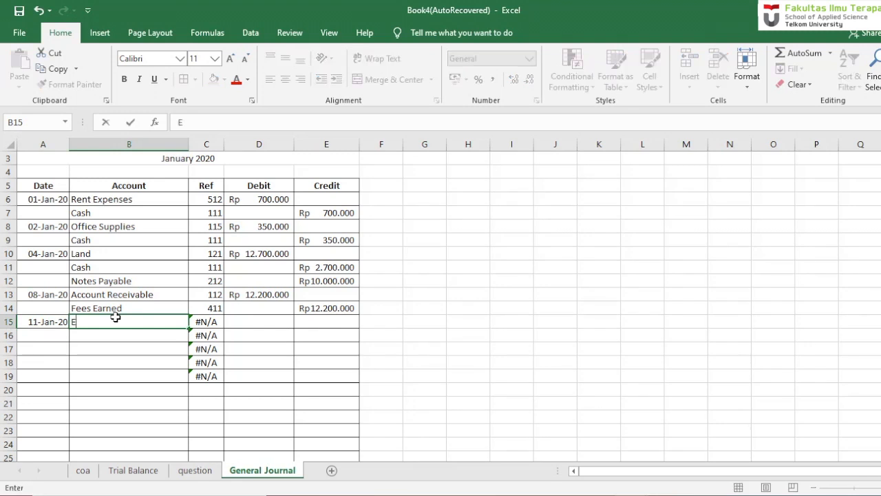
text(qipmen)
key(Tab)
key(Tab)
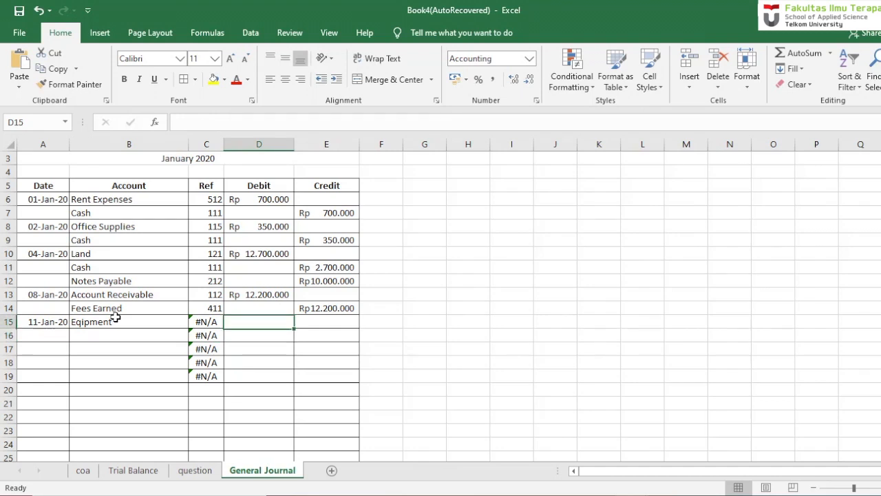
double_click(88, 321)
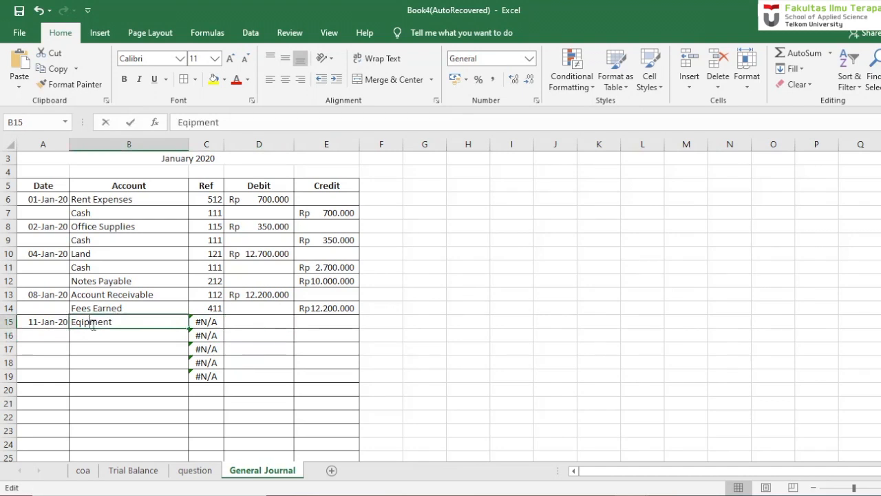
key(BackSpace)
text(p)
key(Left)
key(Left)
text(u)
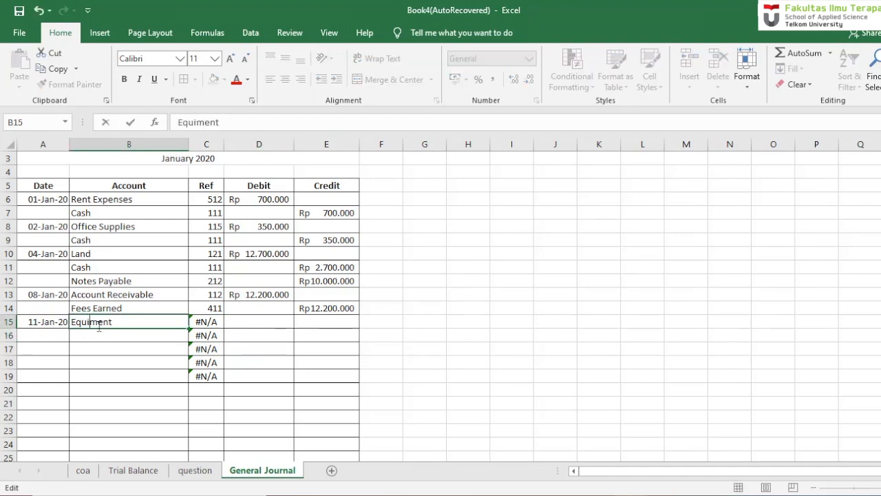
key(ctrl+Return)
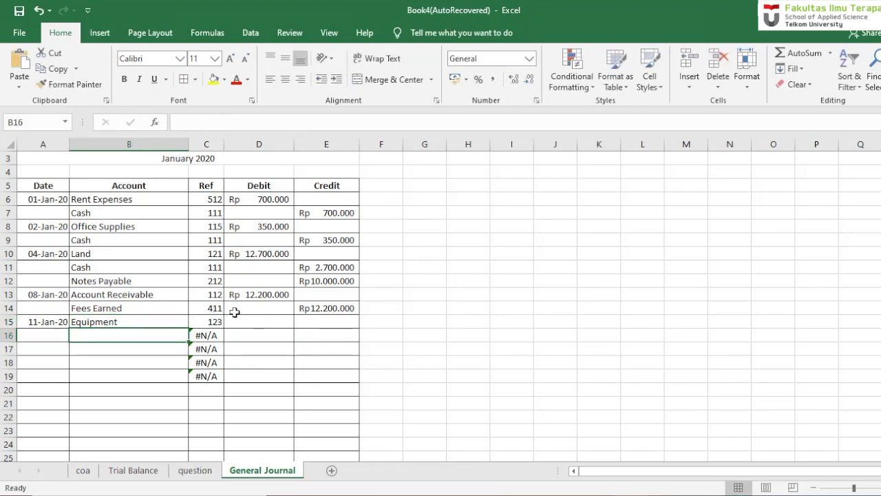
- Enter a debit of 10000000 in cell D15 for the Equipment entry
click(241, 321)
text(10)
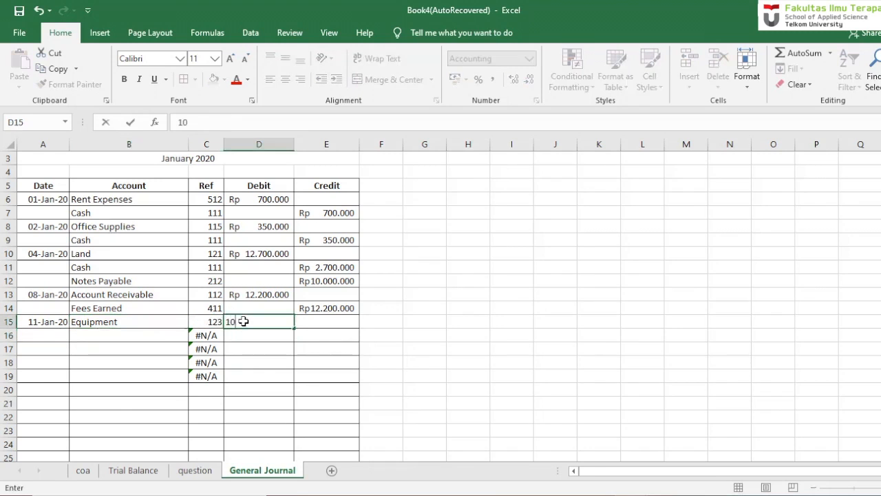
text(.000.000)
key(Return)
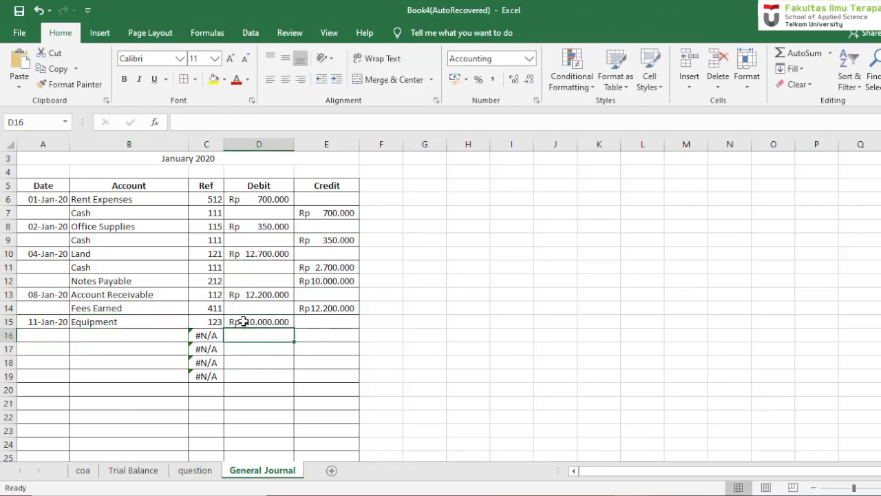
- Enter the account Cash in cell B16 with a credit of 6000000 in E16
click(129, 331)
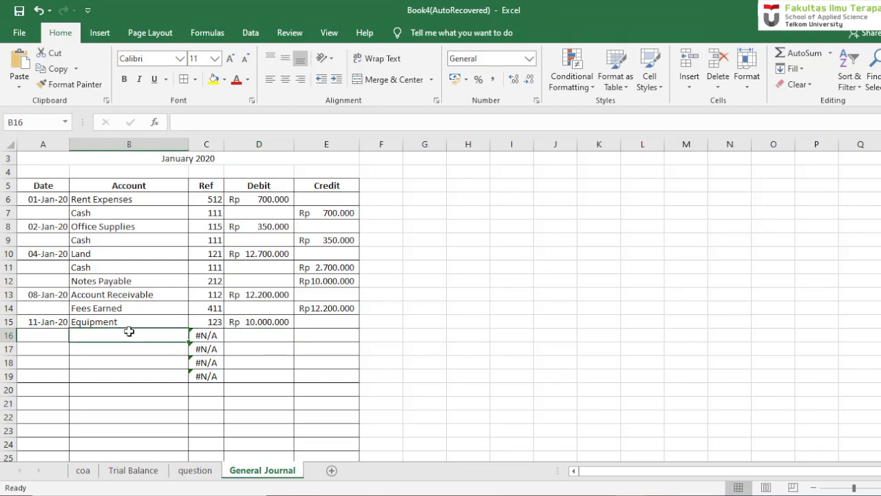
text(Cash)
key(Tab)
key(Tab)
key(Tab)
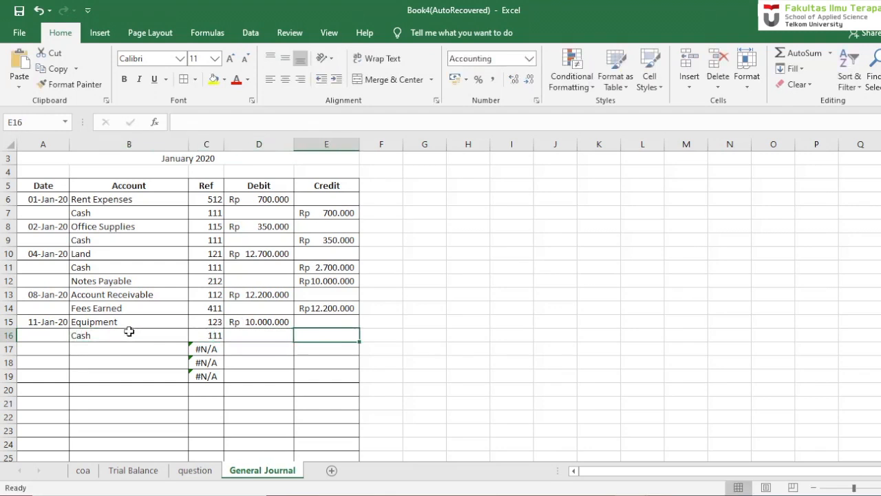
text(6000000)
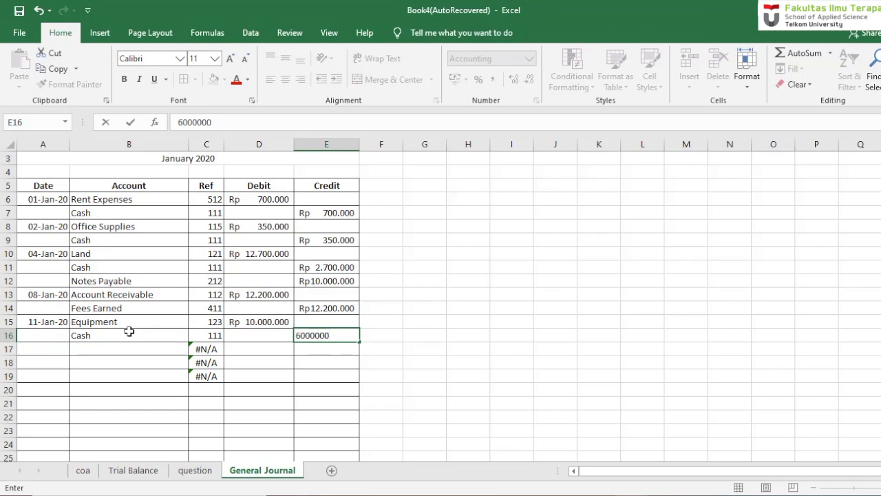
key(Return)
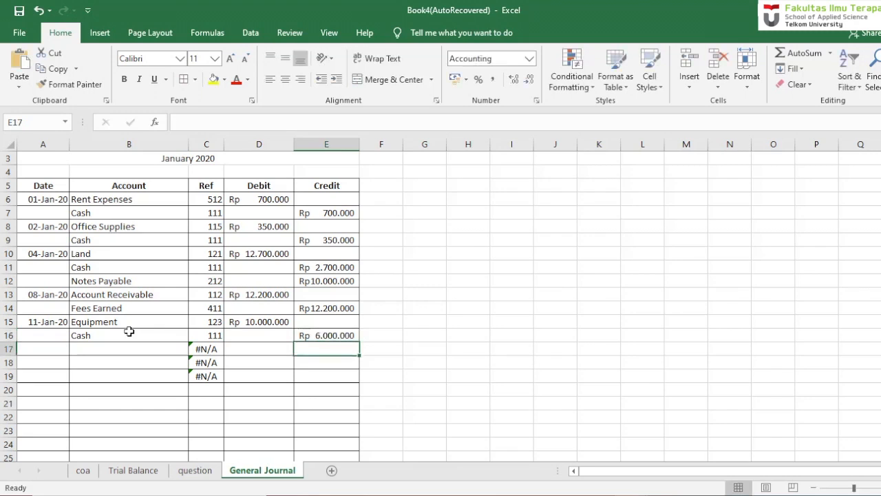
- Enter the account Account Payable in cell B17 with a credit of 4000000 in E17
click(94, 347)
text(Acc)
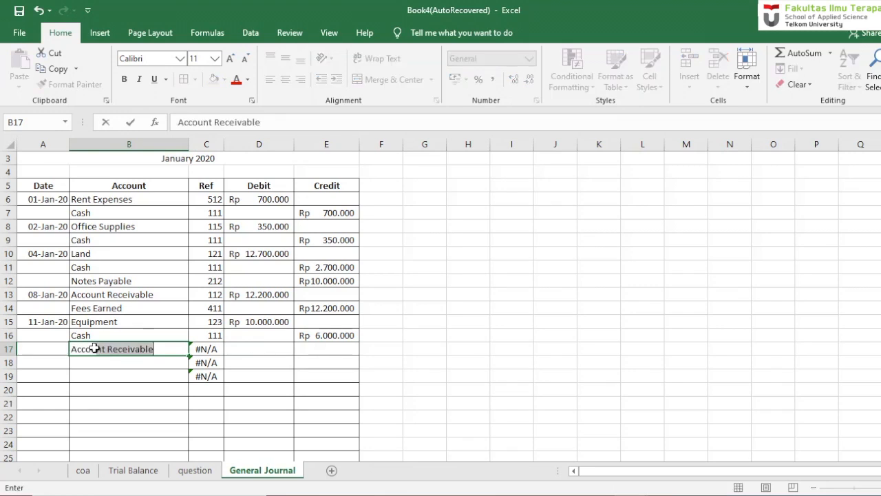
text(ount Payable)
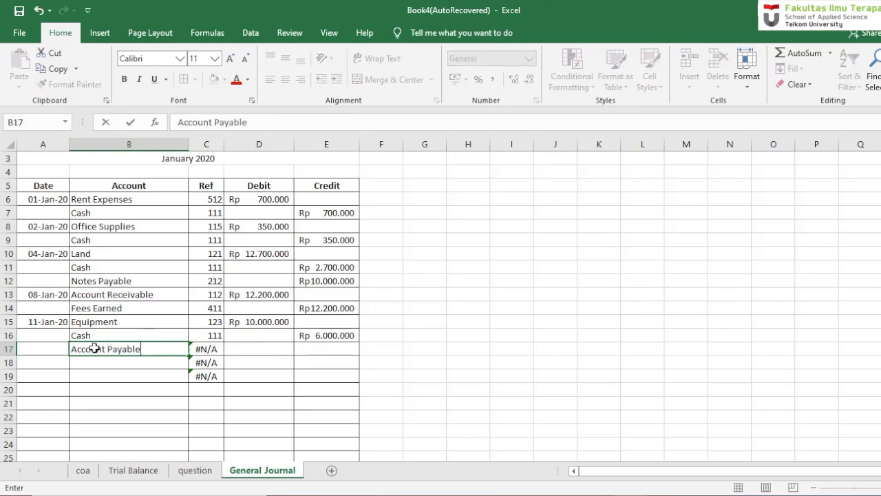
key(Return)
key(Right)
key(Right)
key(Up)
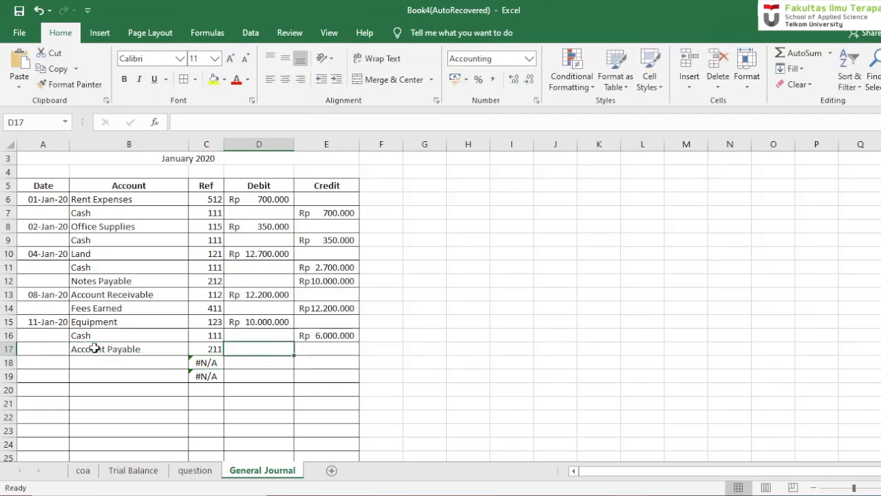
key(Right)
text(4.0)
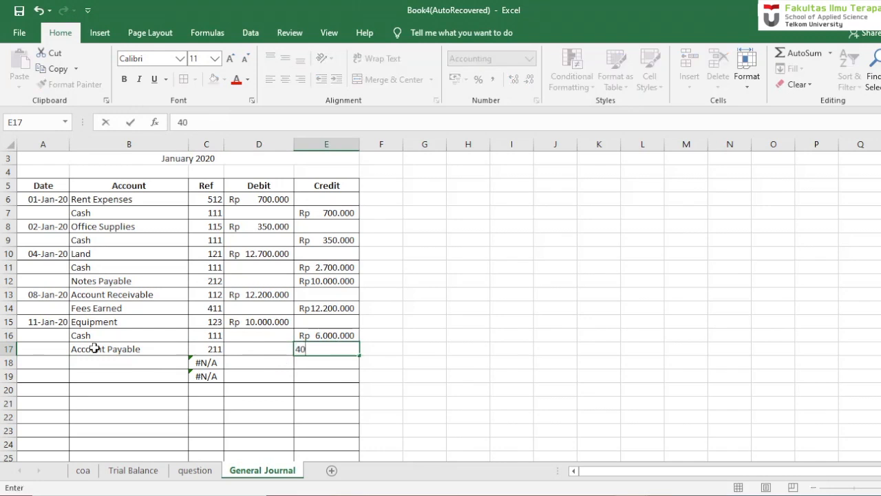
text(00.000000)
key(Return)
- Read the salary and commission payment on the question sheet and enter its date, 15 jan 20, in cell A18 of the General Journal
click(55, 362)
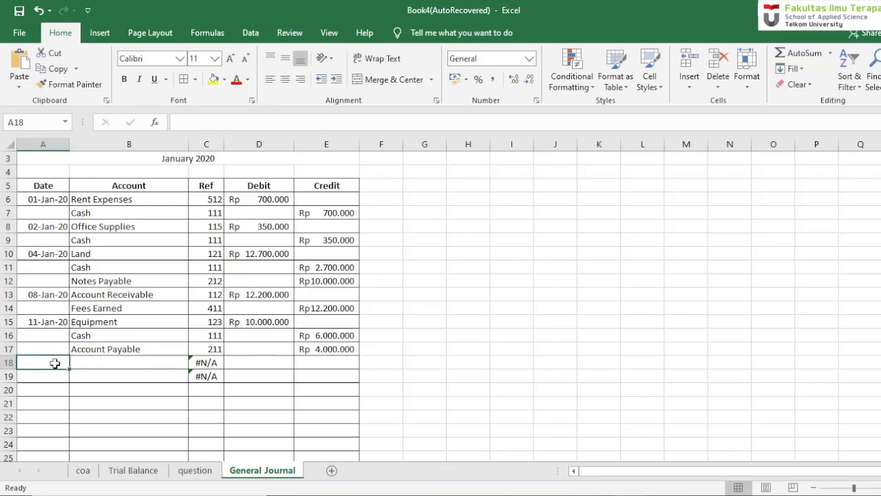
click(195, 474)
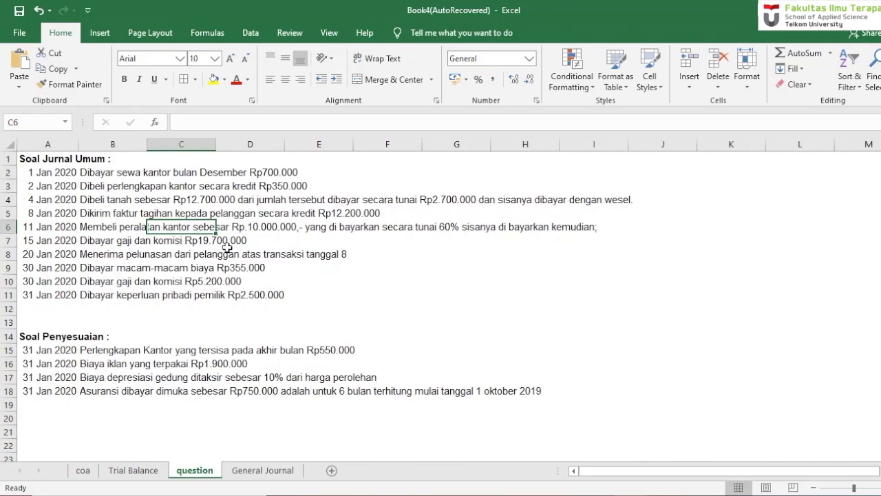
click(262, 470)
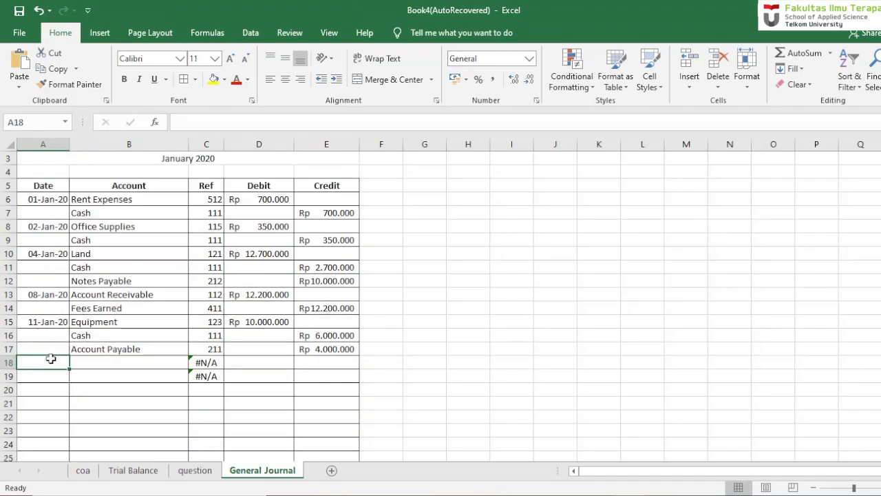
text(1)
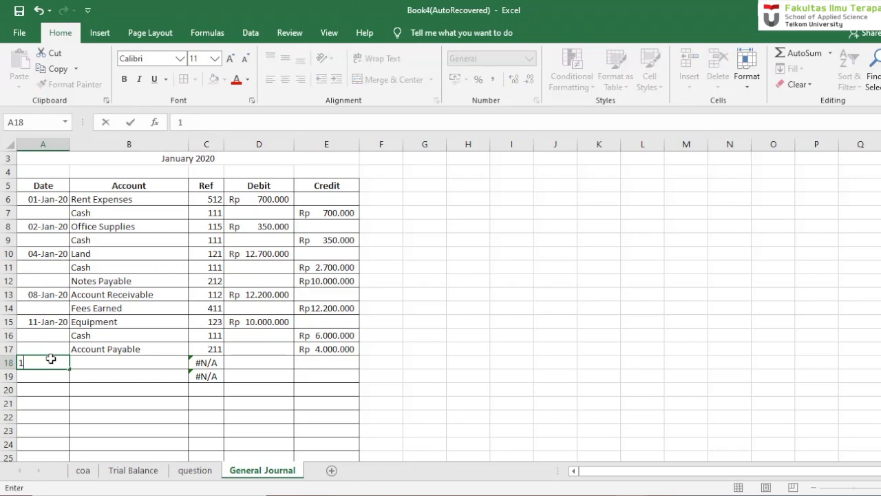
text(5 jan 20)
key(ctrl+Return)
key(Tab)
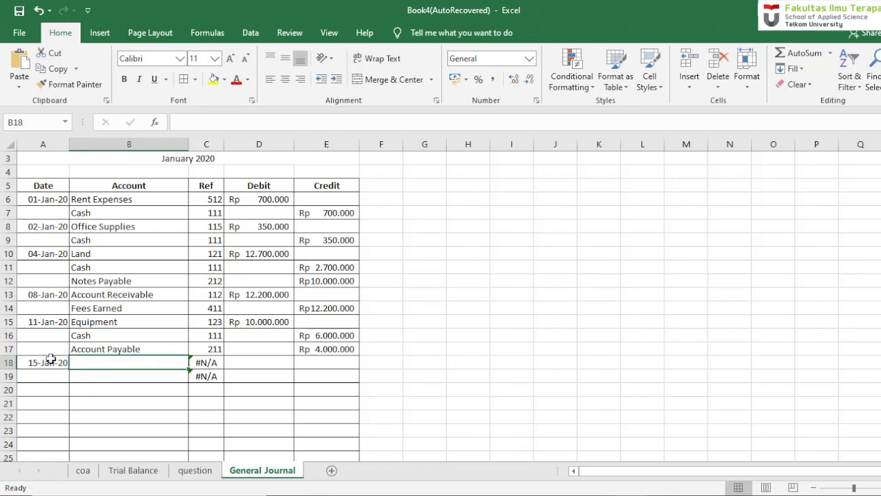
- Enter the account Salary and Wages Expenses in cell B18 for the 15 January transaction
text(Salary and Wages)
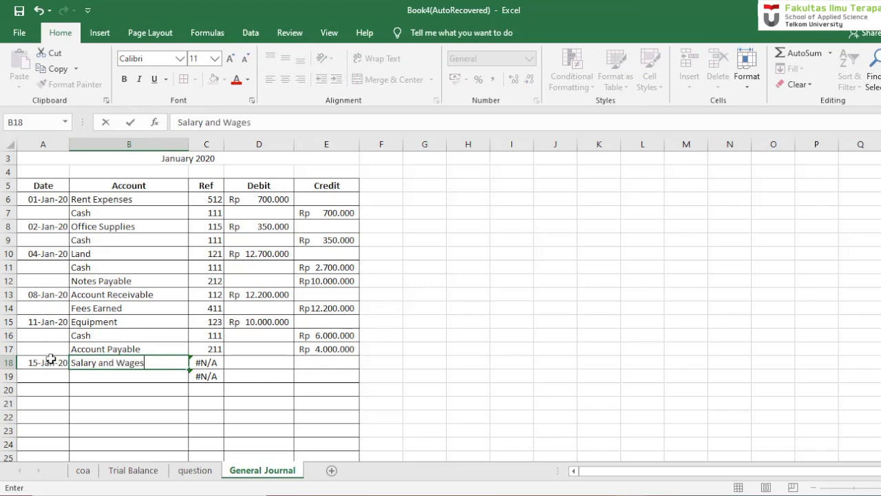
text( Expenses)
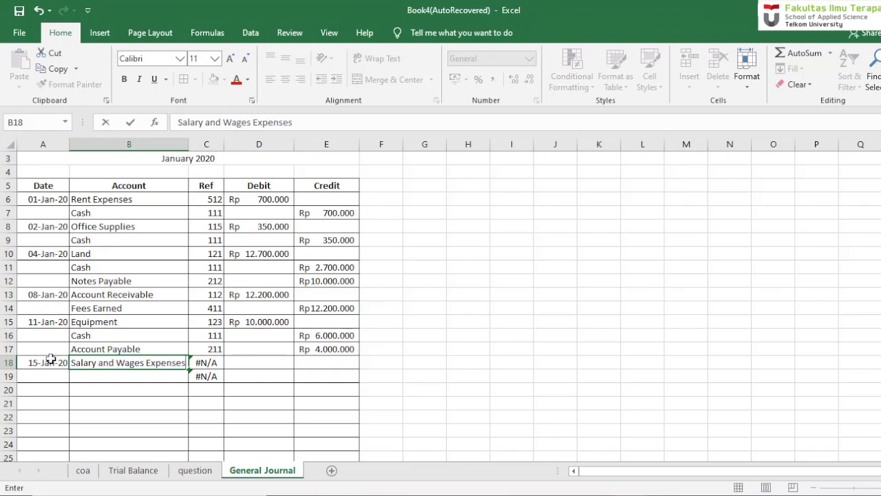
key(Return)
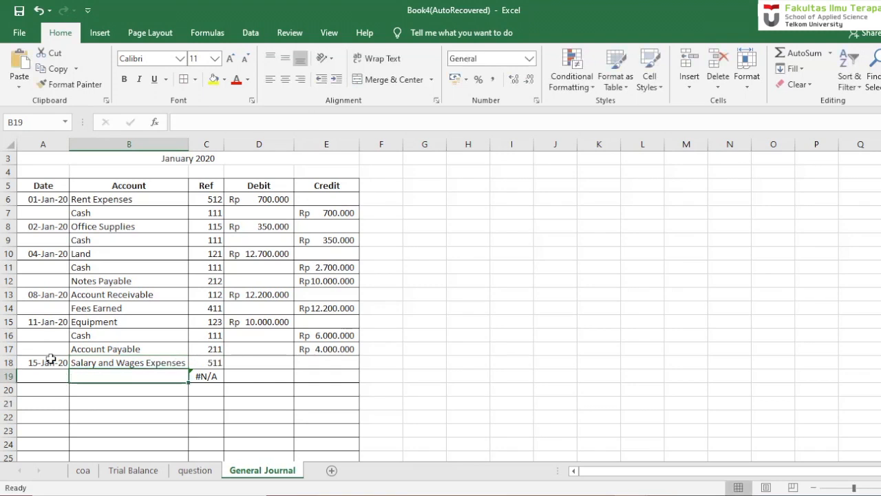
- Enter a debit of 19700000 in cell D18 for the Salary and Wages Expenses entry
key(Right)
key(Up)
key(Right)
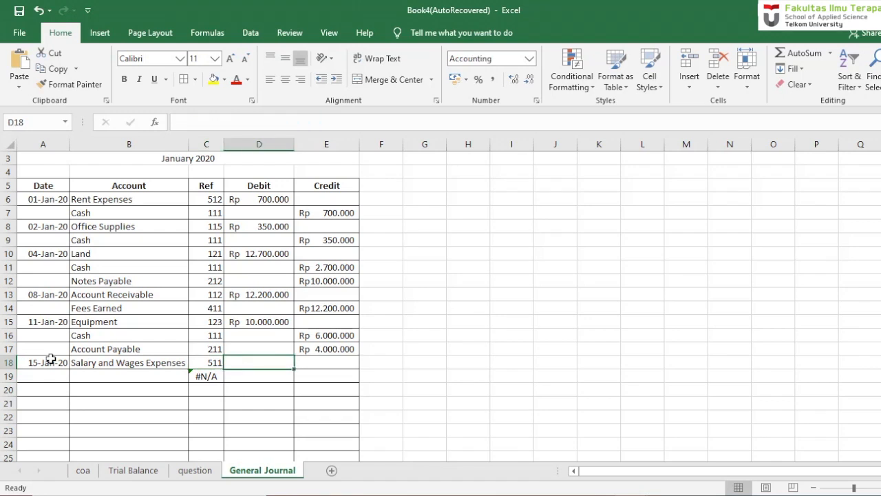
text(1970000)
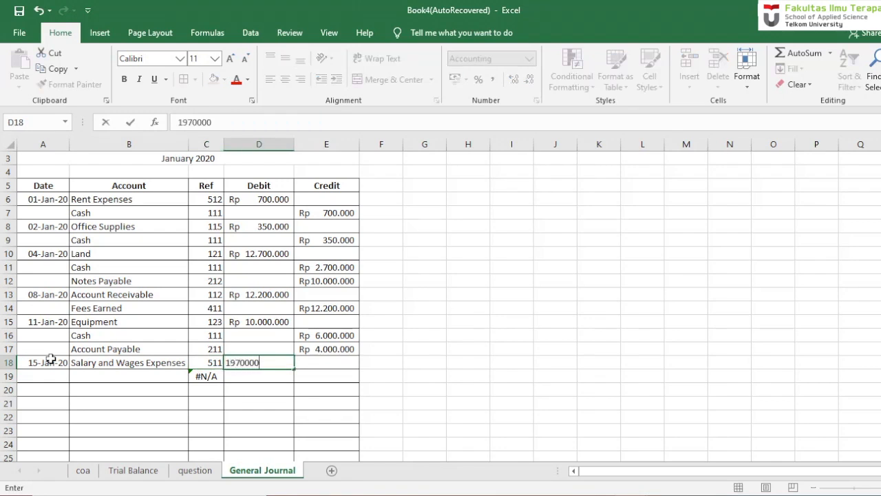
key(Return)
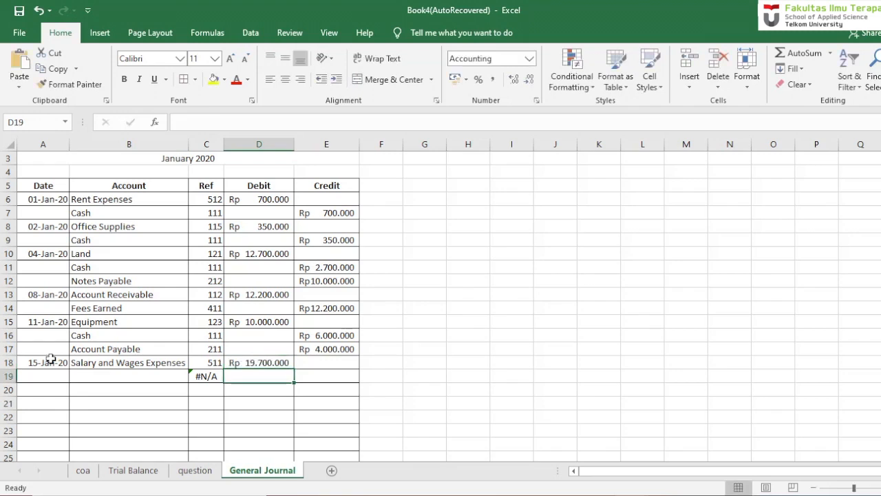
- Enter the account Cash in cell B19 with a credit in E19 that references the debit in D18
click(85, 377)
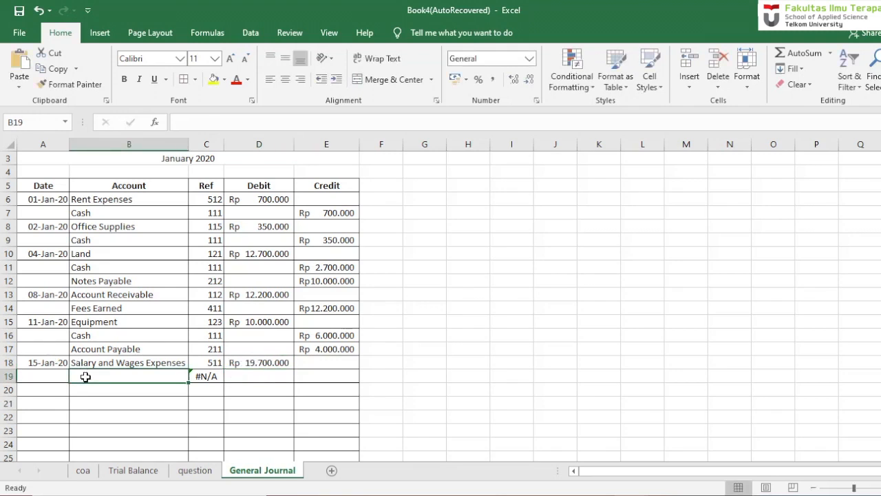
text(Cash)
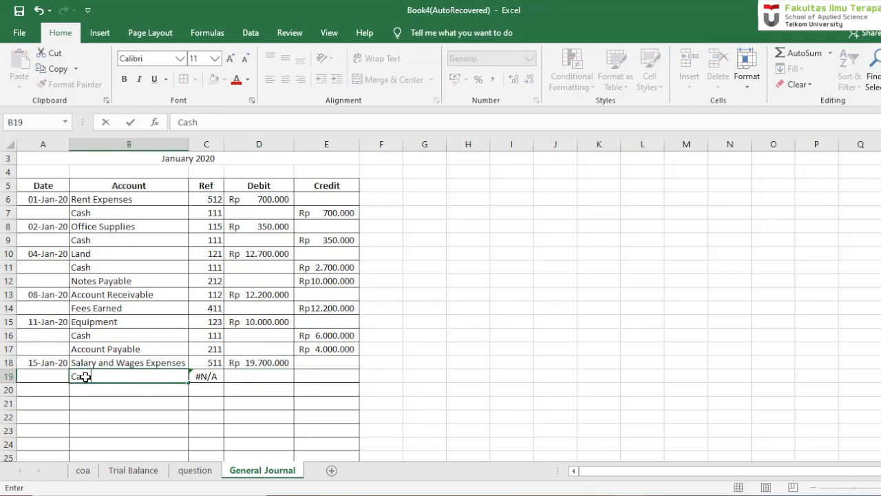
key(Return)
key(Right)
key(Right)
key(Right)
key(Up)
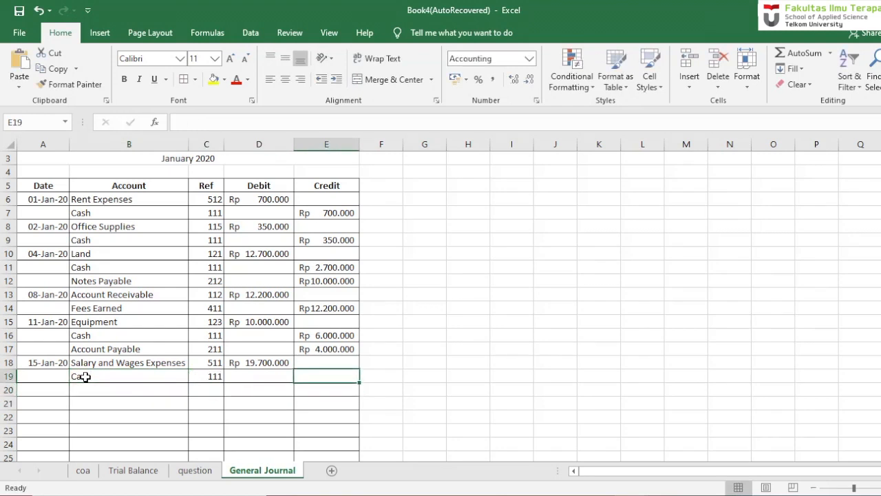
text(=)
click(235, 361)
key(Return)
key(Return)
key(Return)
key(Return)
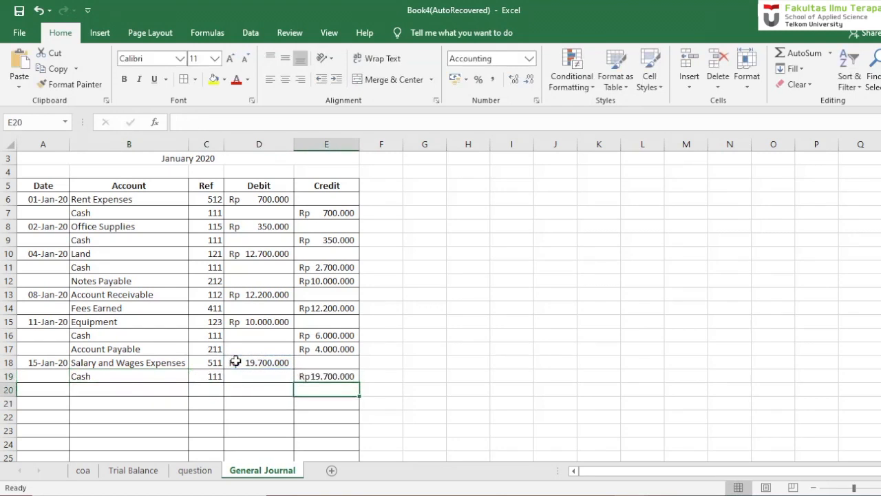
key(Return)
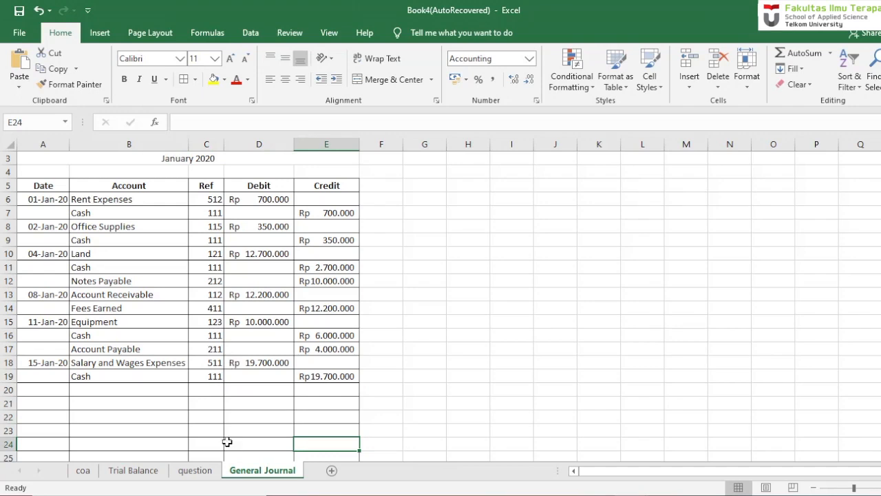
- Read the customer settlement of the 8 January invoice on the question sheet and enter its date, 20 jan 20, in cell A20 of the General Journal
click(198, 469)
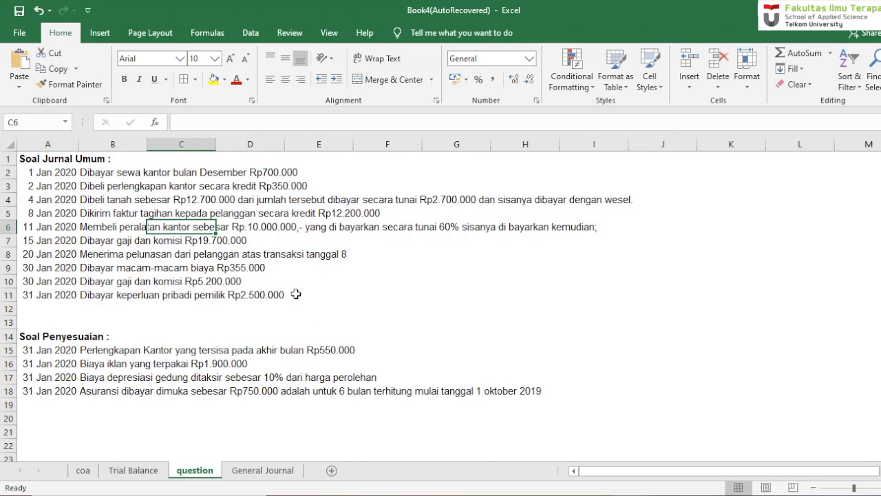
click(242, 216)
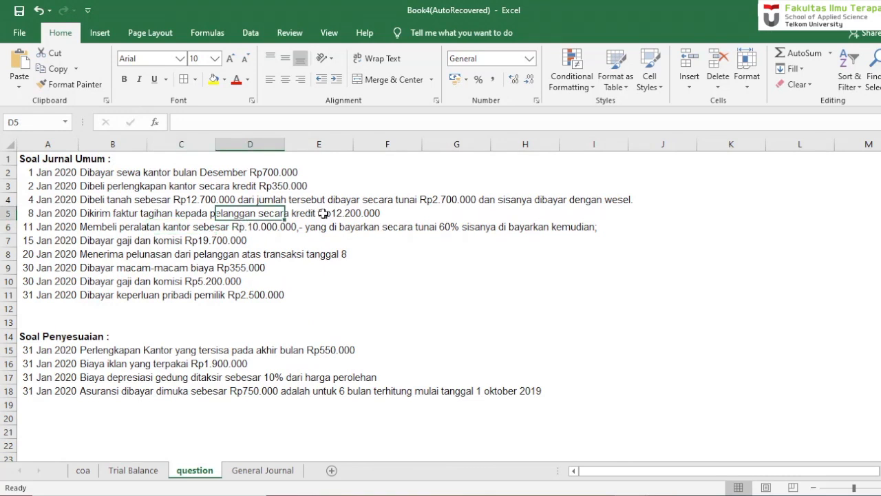
click(326, 215)
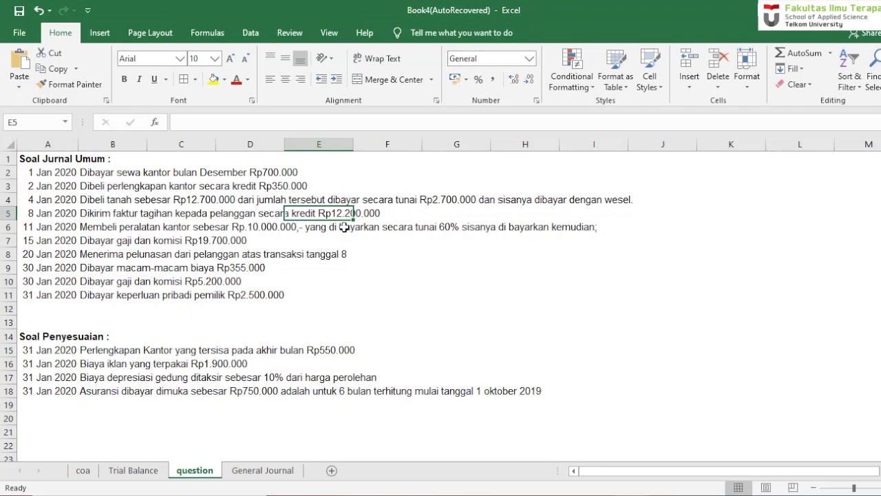
click(272, 475)
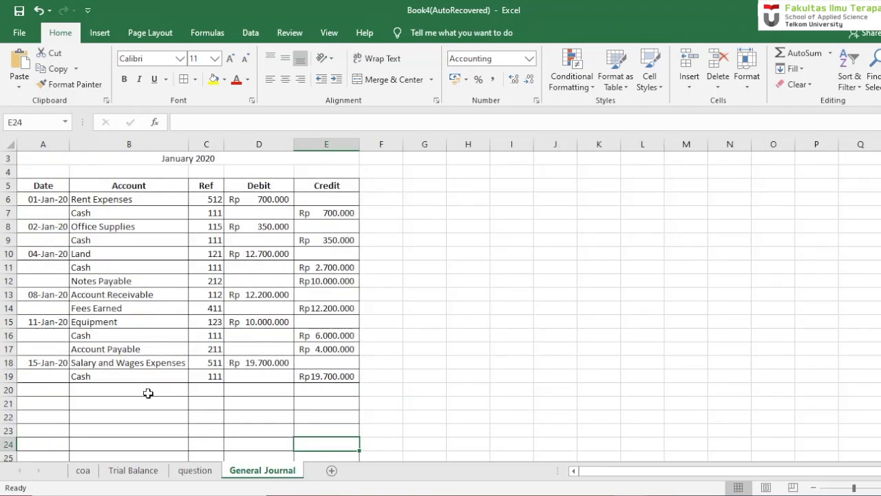
click(54, 391)
text(20 jan 20)
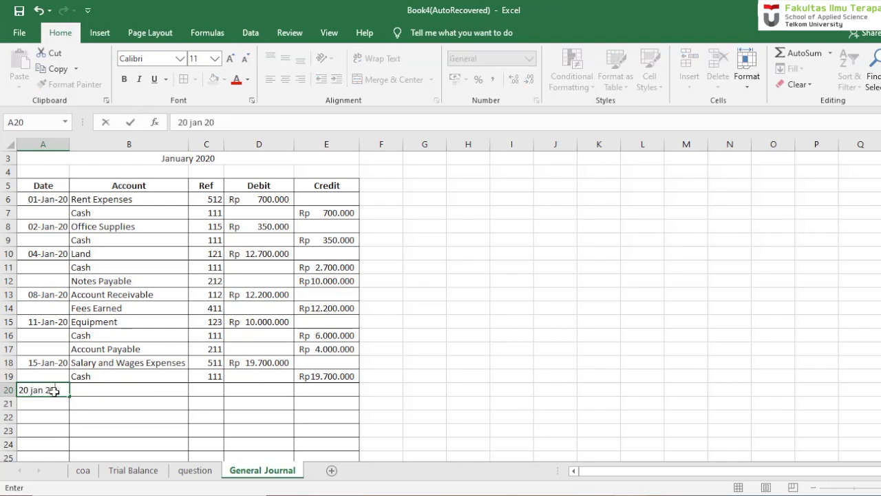
key(Return)
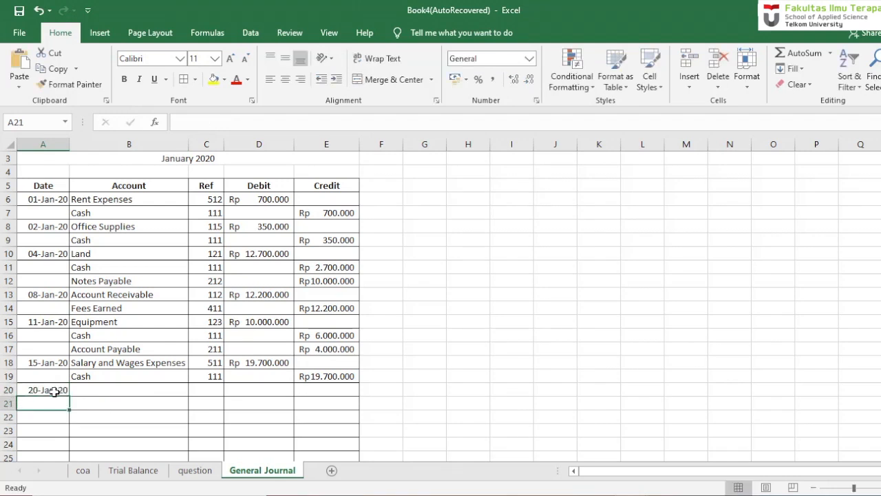
- Enter the accounts Cash in cell B20 and Account Receivable in cell B21
key(Tab)
key(Up)
text(Cash)
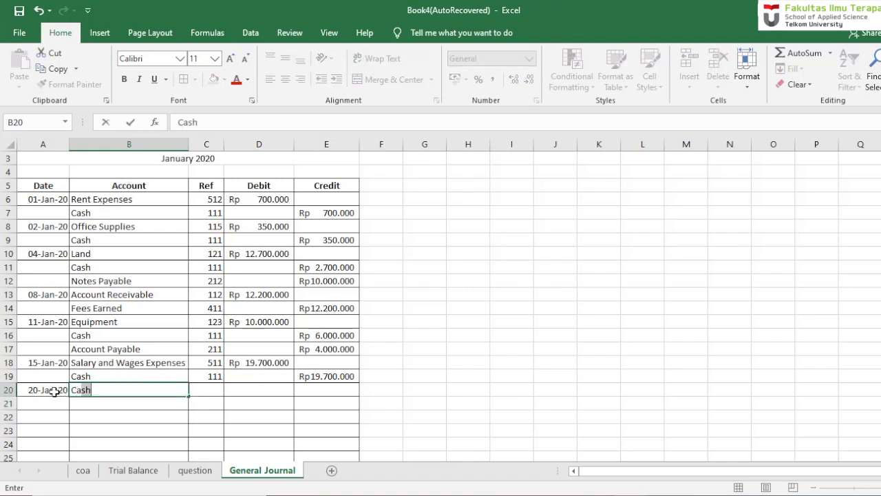
key(Return)
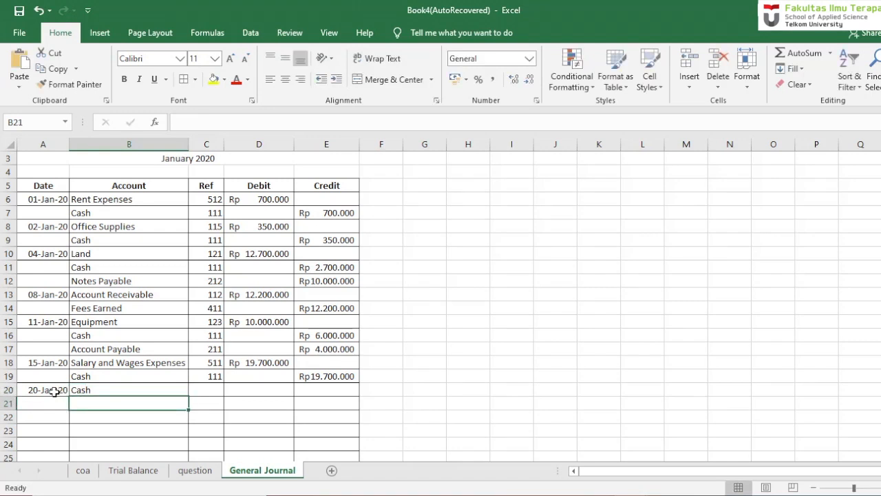
text(Acc)
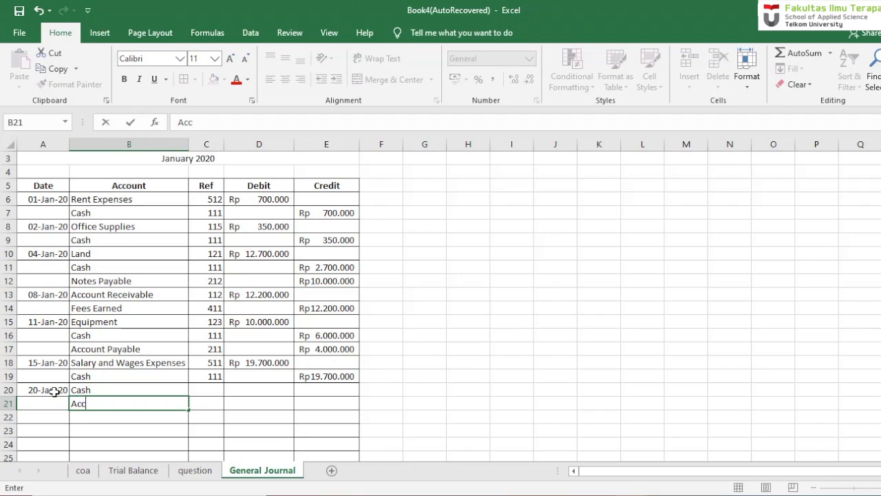
text(ount Re)
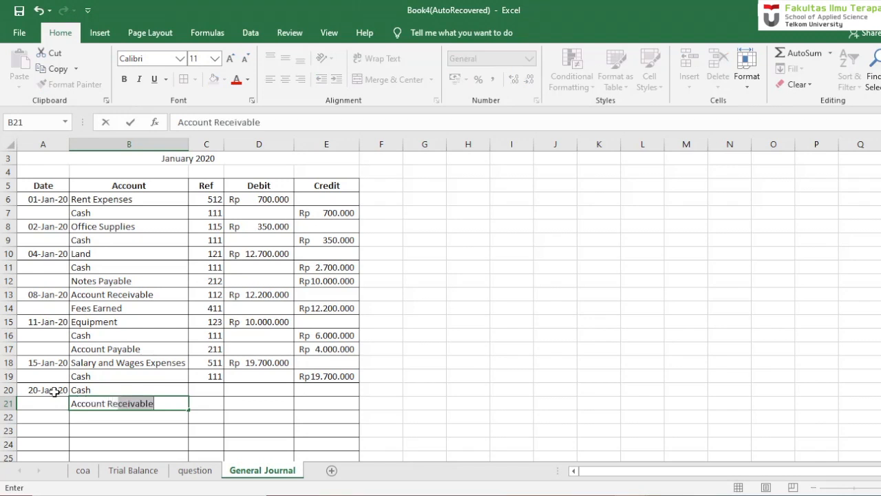
key(Return)
- Copy the Ref lookup formula from cell C19 down to C20 and C21
key(Right)
key(Up)
key(Up)
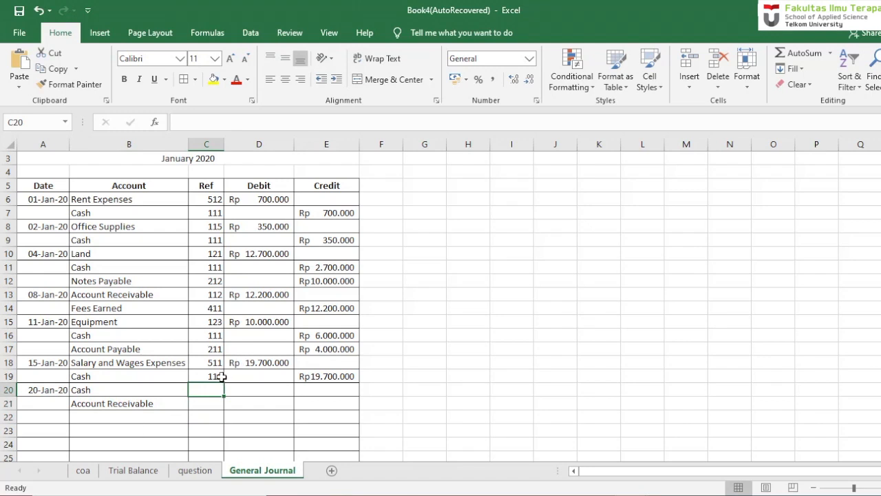
click(217, 375)
drag(223, 387, 230, 408)
- Enter a debit of 12200000 in cell D20 for the Cash entry
click(252, 389)
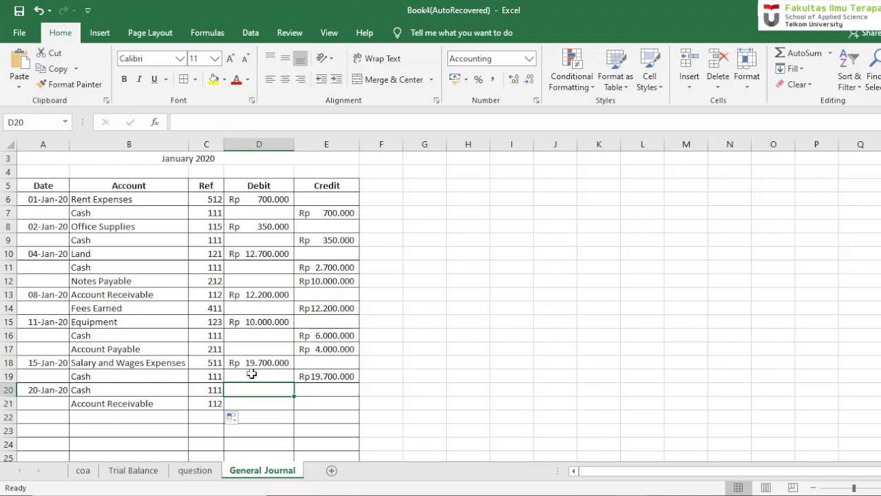
text(12120)
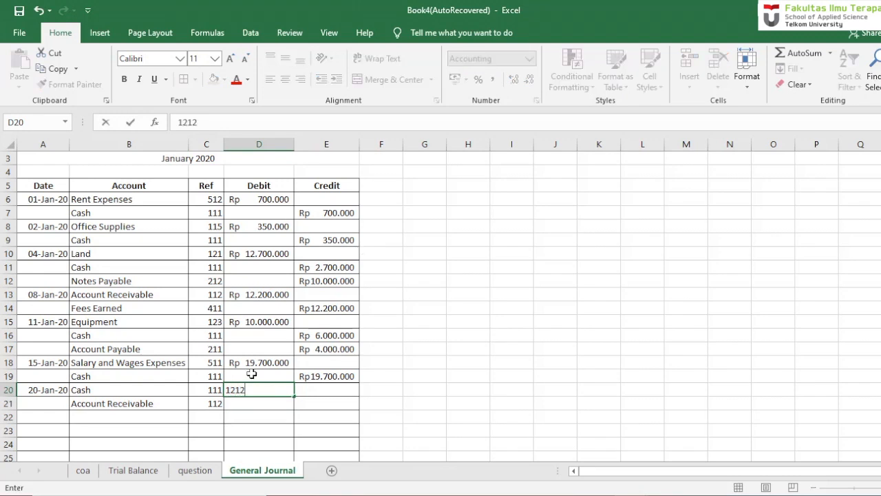
key(BackSpace)
key(BackSpace)
key(BackSpace)
text(2.000.000)
key(Return)
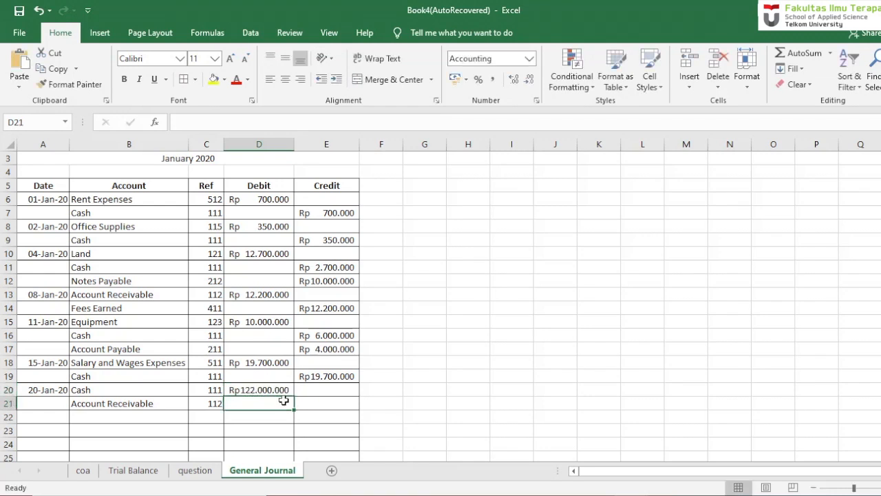
double_click(282, 390)
key(BackSpace)
key(Return)
- Enter the Account Receivable credit in cell E21 as a reference to the debit in D20
key(Right)
text(=)
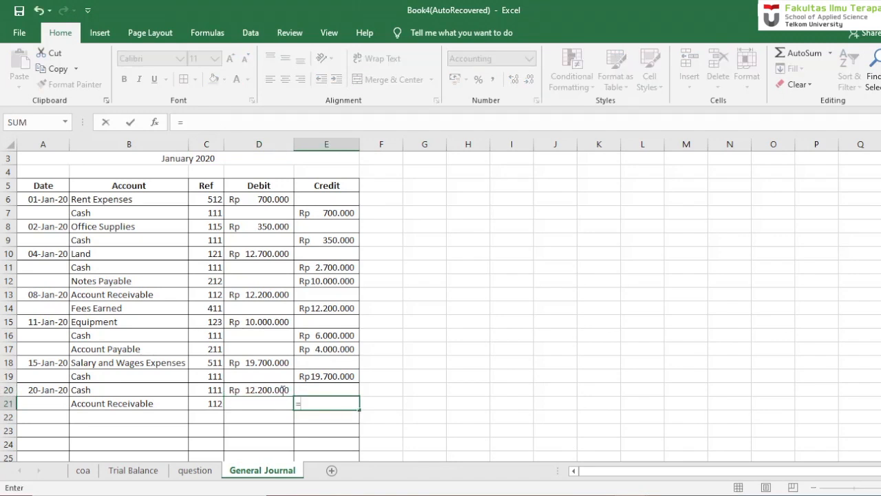
click(280, 391)
key(Return)
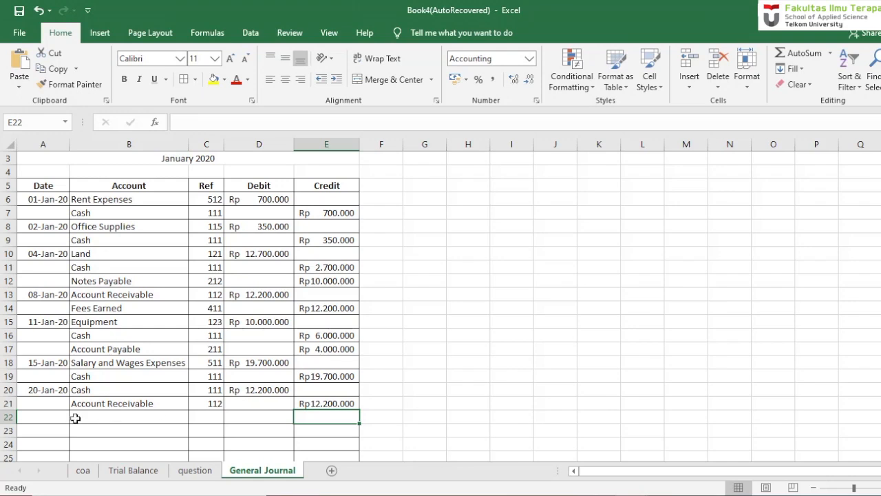
- Read the miscellaneous expense payment on the question sheet and enter its date, 30 Jan 20, in cell A22 of the General Journal
click(192, 470)
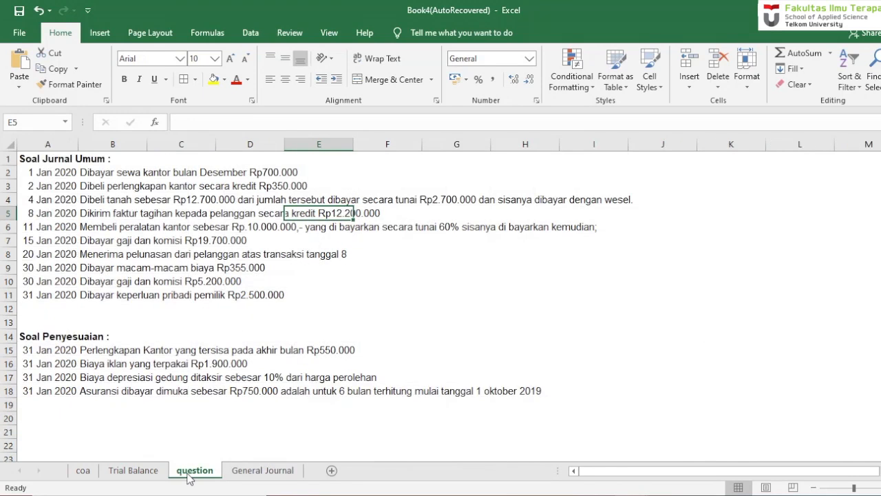
click(267, 470)
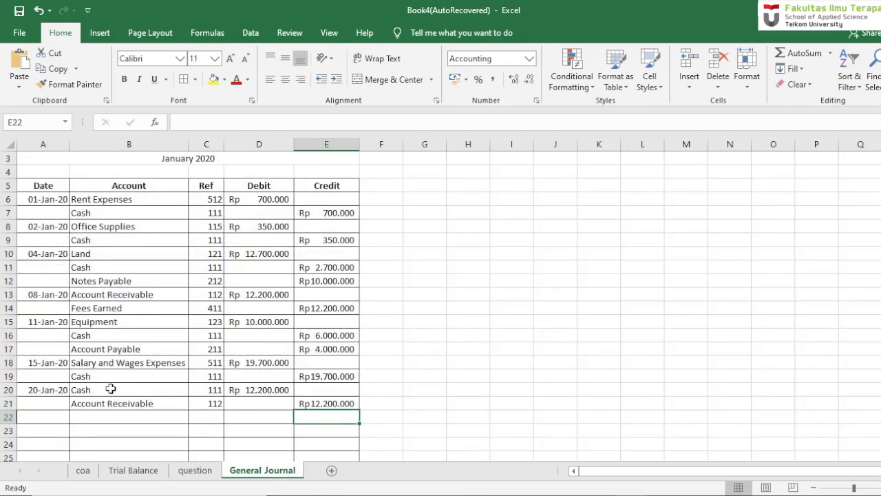
click(50, 418)
text(3)
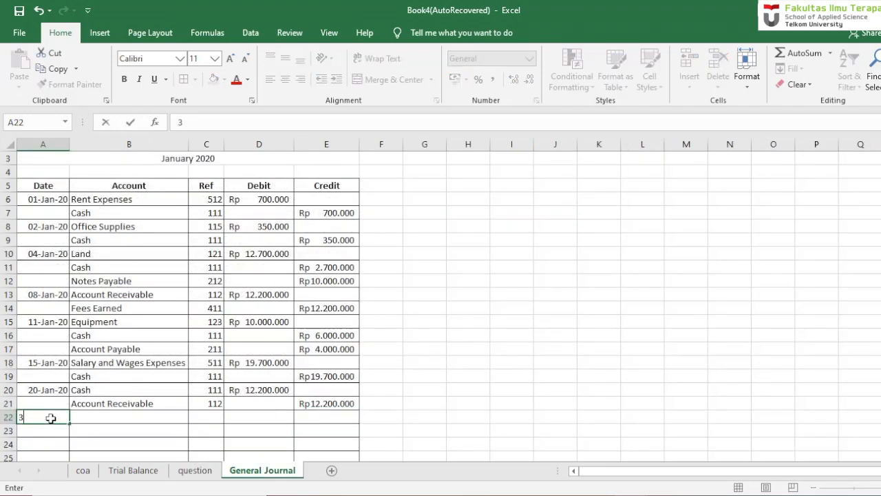
text(0 Jan 20)
key(Return)
- Enter the account Other Expense in cell B22 for the 30 January transaction
key(Right)
key(Up)
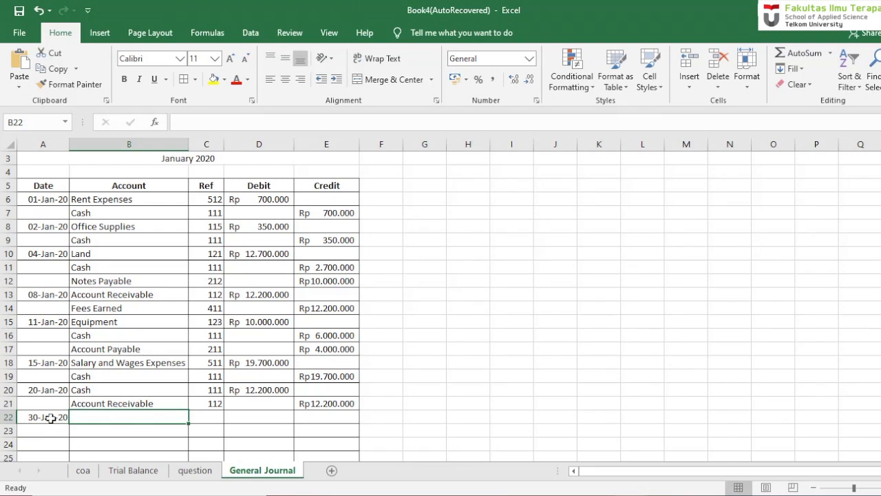
text(Othe)
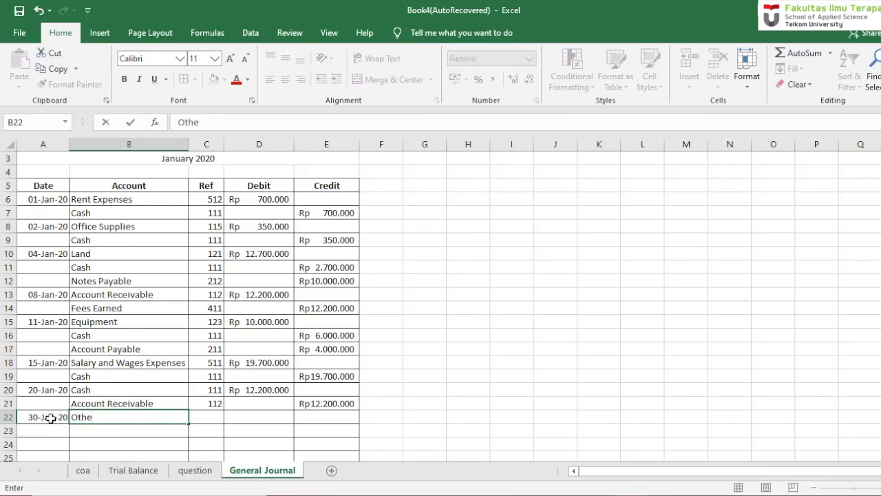
text(e)
key(BackSpace)
text(r Expense)
key(Return)
- Enter a debit of 355.000 in cell D22 for the Other Expense entry and select cell B23
key(Right)
key(Left)
key(Up)
key(Right)
key(Right)
text(3)
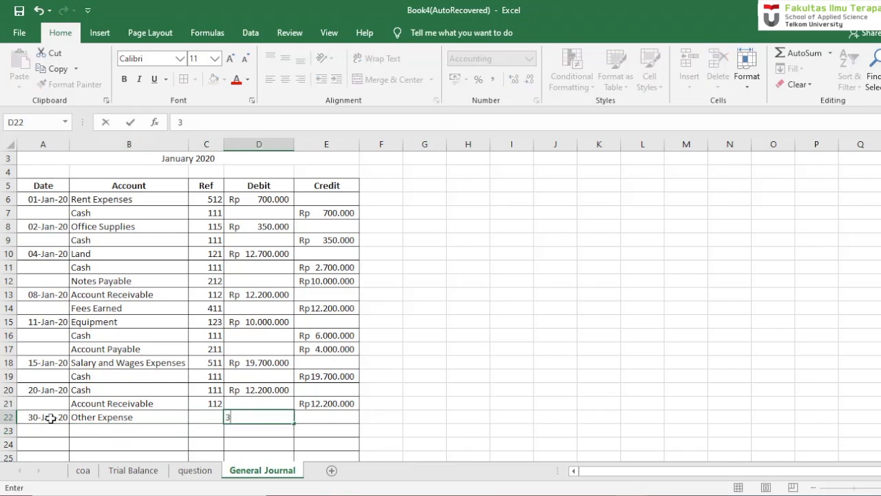
text(55.000)
key(Return)
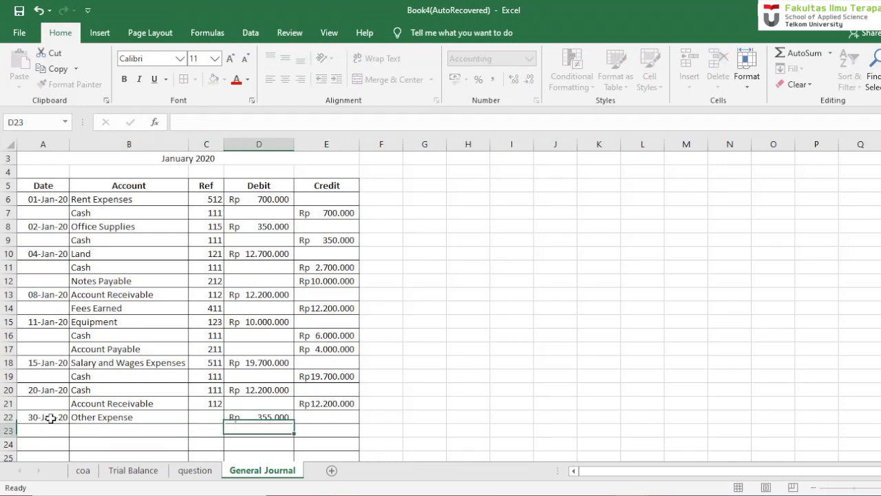
click(100, 430)
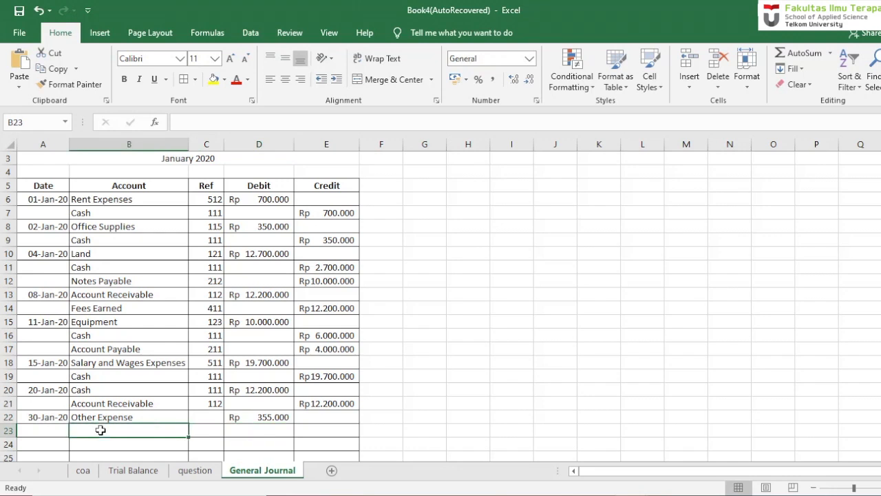
- Enter the account Cash in B23 and its credit in E23 as a reference to the debit in D22
text(Cash)
key(Return)
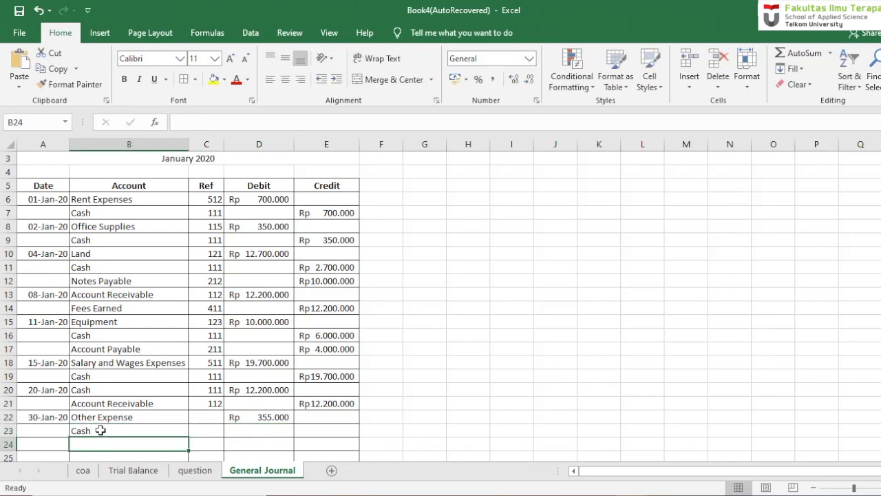
key(Right)
key(Up)
key(Right)
key(Right)
text(=)
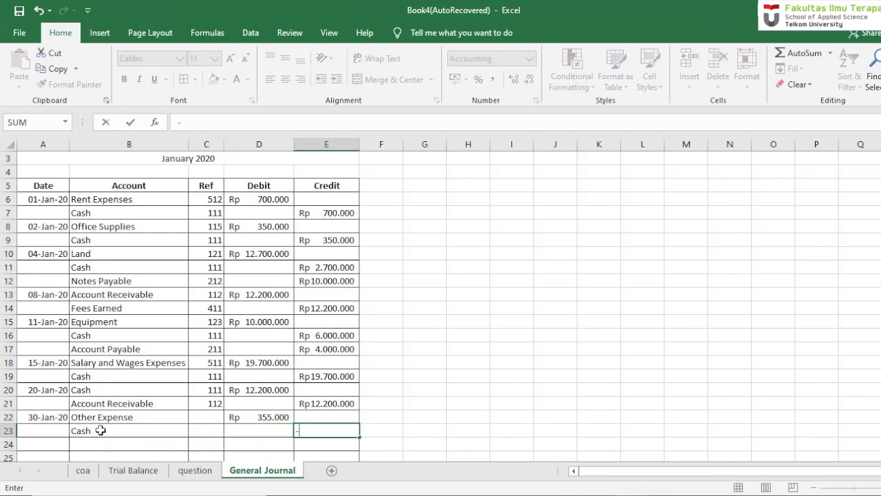
click(268, 416)
key(Return)
- Fill the VLOOKUP formula from C21 down the Ref column to C32 and select cell A24
click(211, 405)
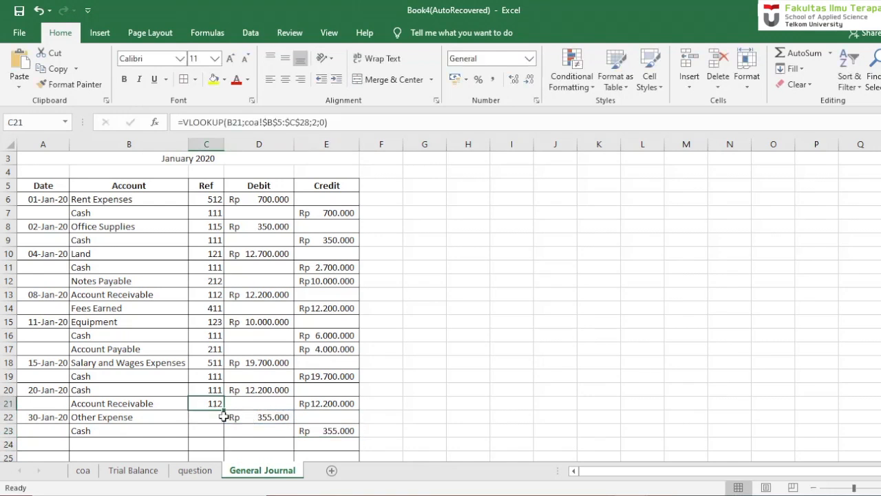
drag(224, 411, 214, 442)
click(44, 336)
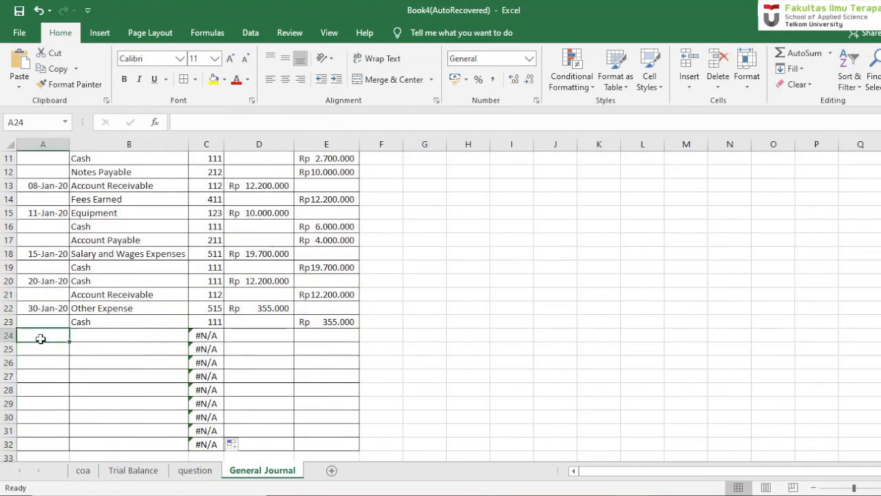
- Read the second 30 January transaction on the question sheet and enter its date, 30 jan 20, in cell A24 of the General Journal
click(194, 470)
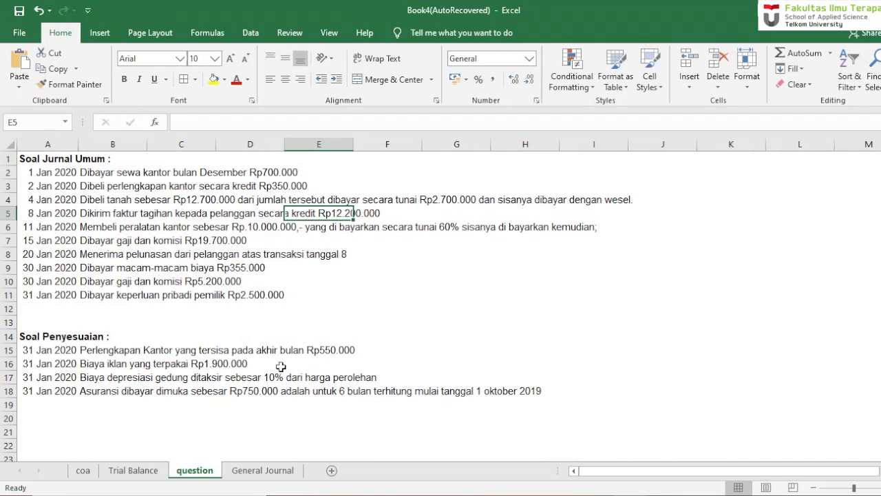
click(262, 471)
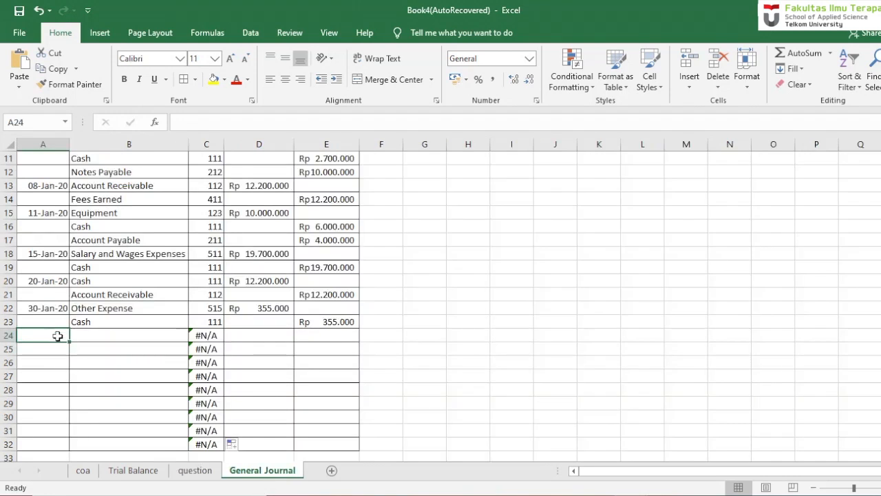
text(30 jan 20)
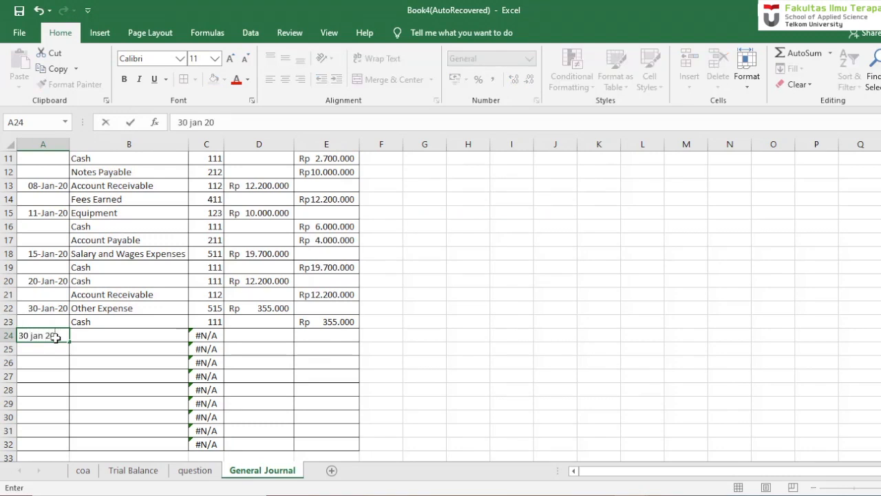
key(Tab)
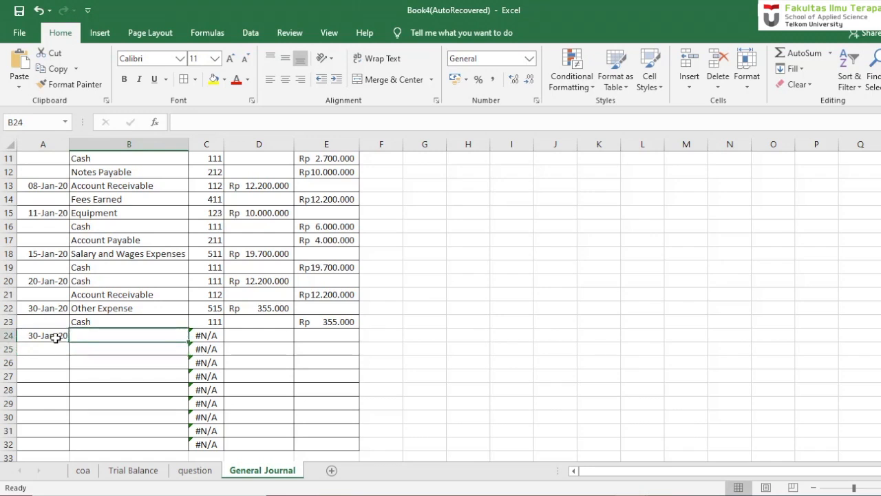
- Enter the account Salary and Wages Expenses in B24 with a debit of 5.200.000 in D24
text(Salary and Wages Expenses)
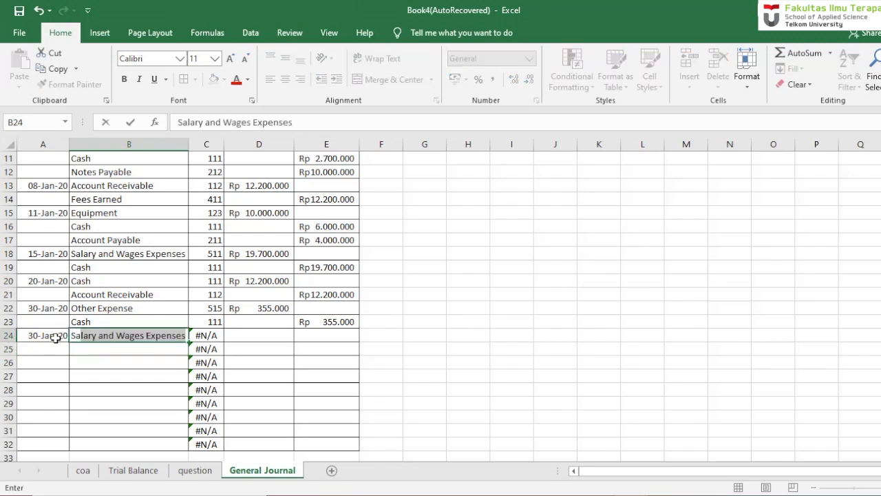
key(Return)
key(Tab)
key(Tab)
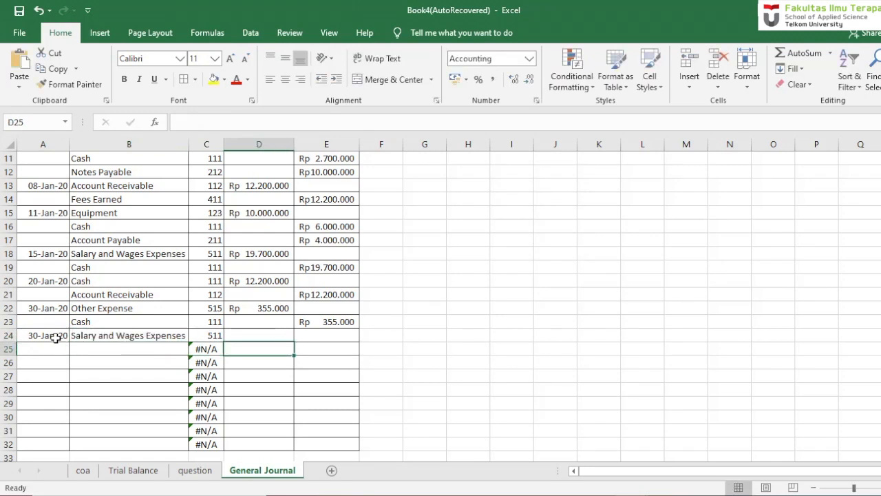
key(Up)
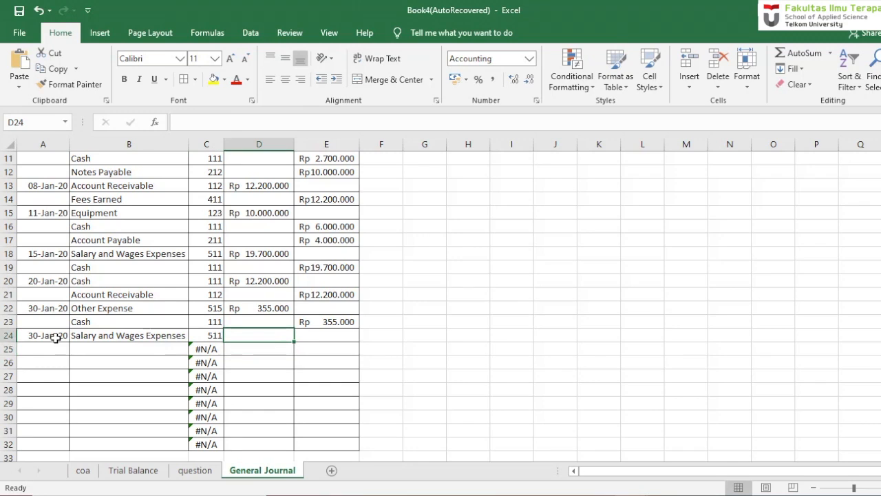
text(5.200.00000)
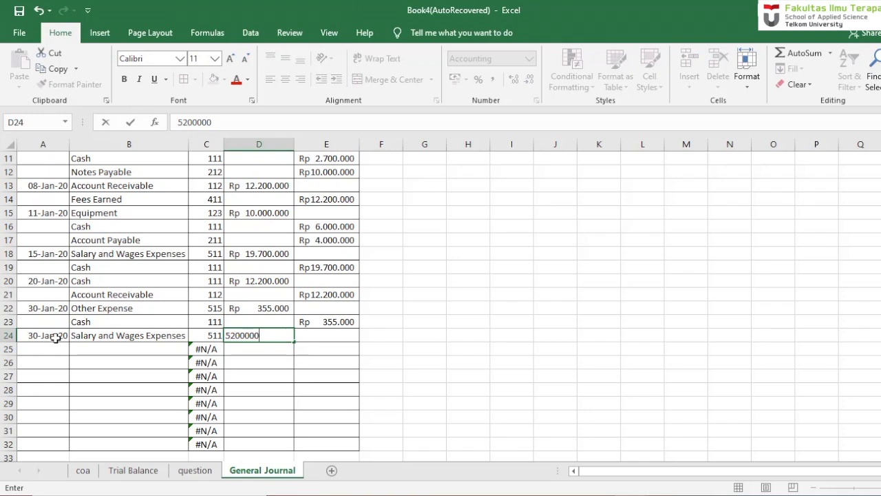
key(Return)
- Enter a credit of 5.200.000 in E25 with the account Cash in B25
key(Tab)
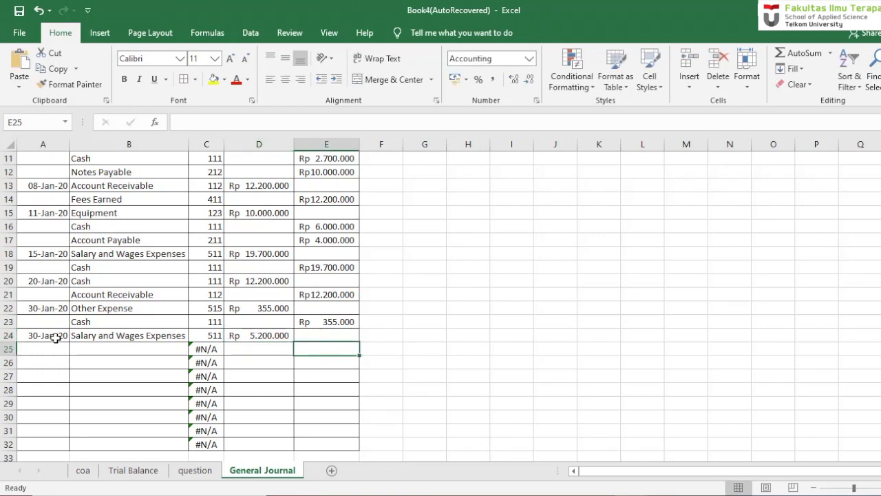
text(5200000)
key(Return)
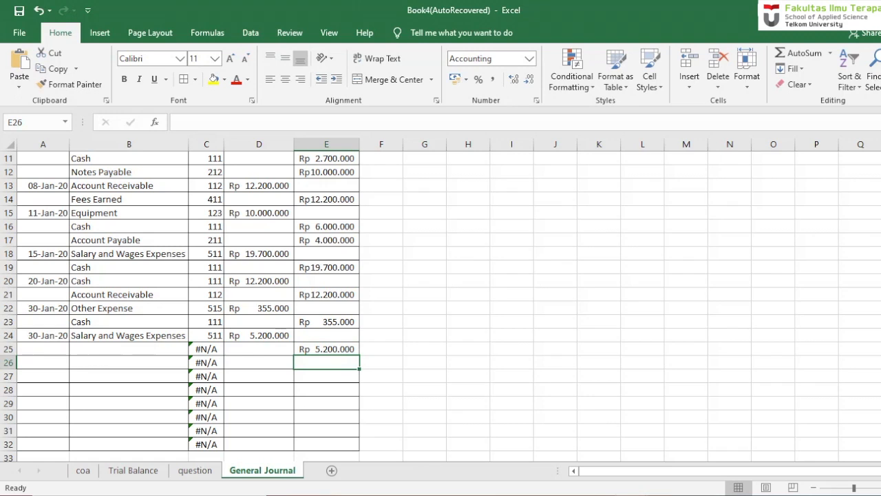
click(90, 352)
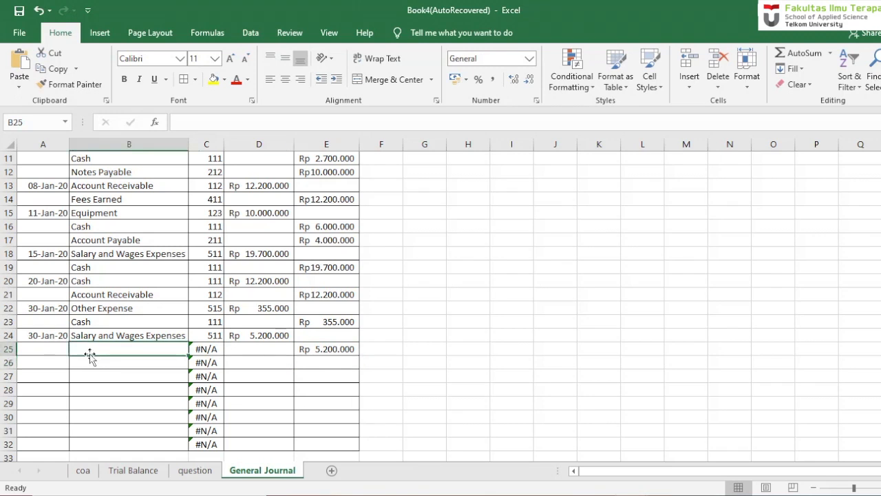
text(Cash)
key(Return)
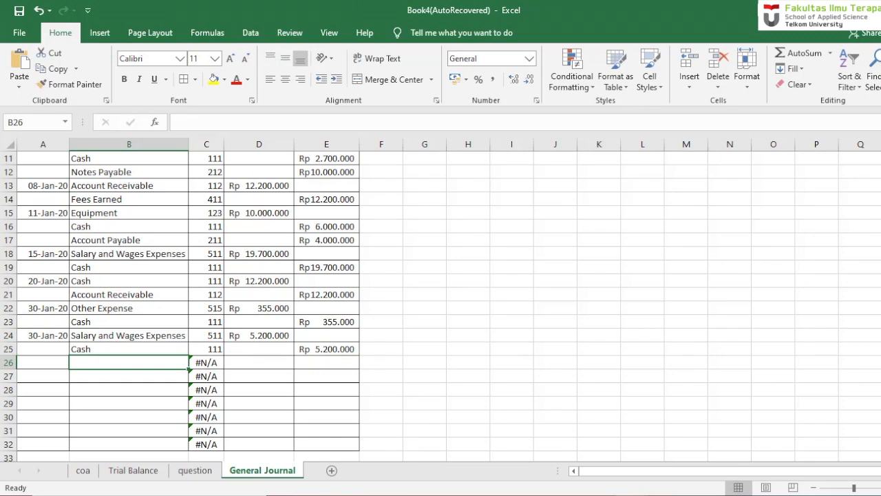
- Freeze the journal's title and header rows above row 6 with Freeze Panes
scroll(870, 339, up, 4)
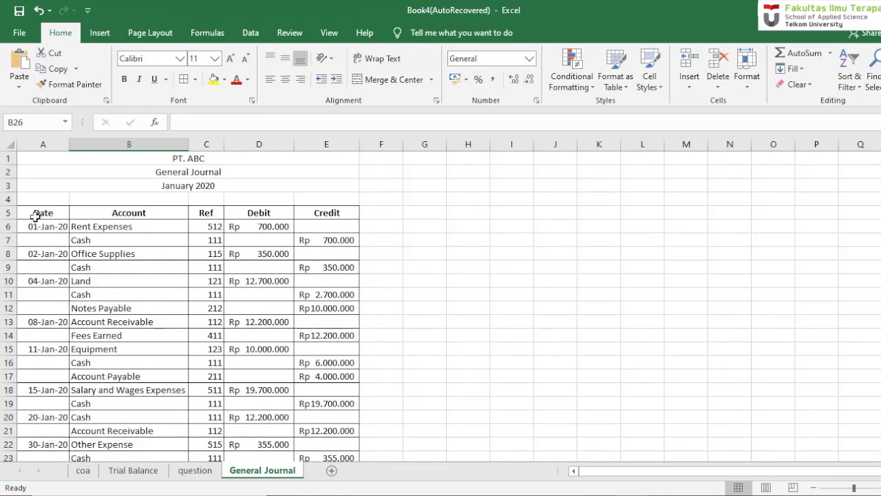
click(35, 229)
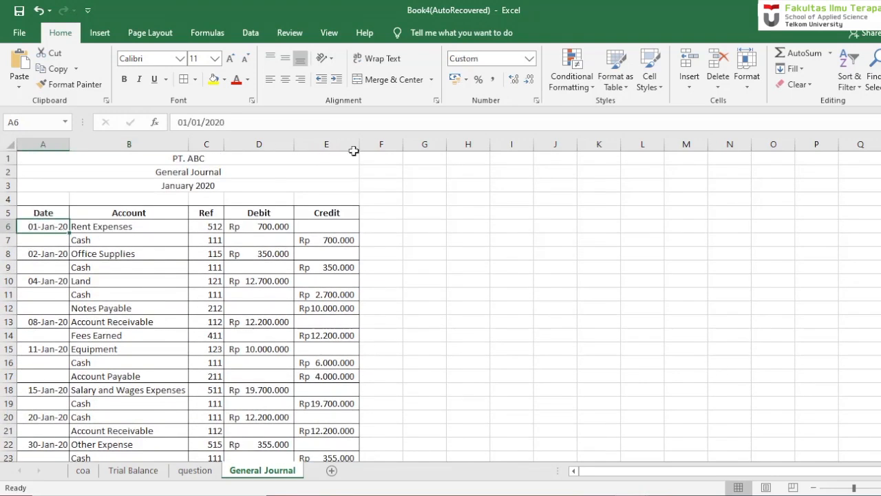
click(328, 34)
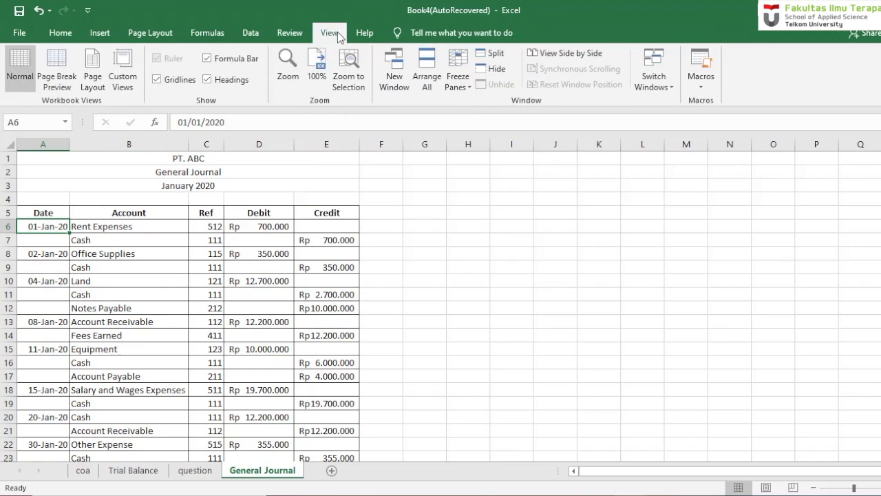
click(468, 84)
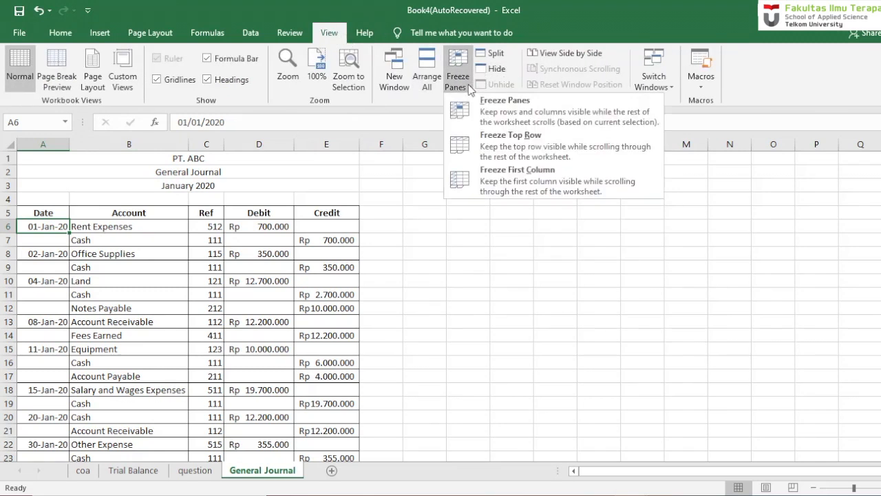
click(497, 114)
click(316, 336)
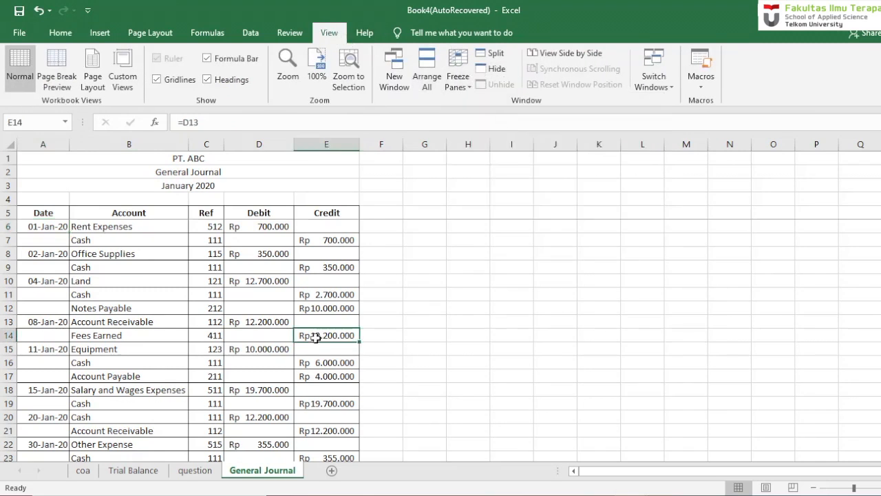
- Read the owner's personal expense payment on the question sheet and enter its date, 31 jan 20, in cell A26 of the General Journal
drag(880, 289, 880, 351)
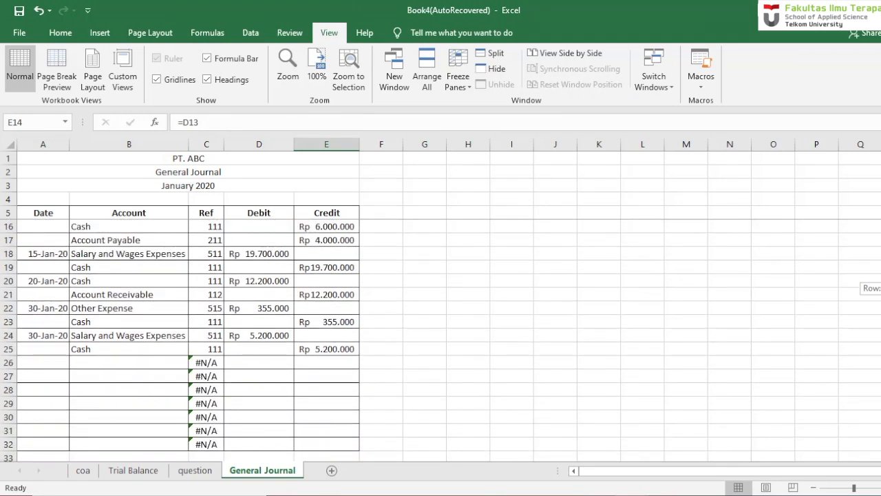
click(58, 366)
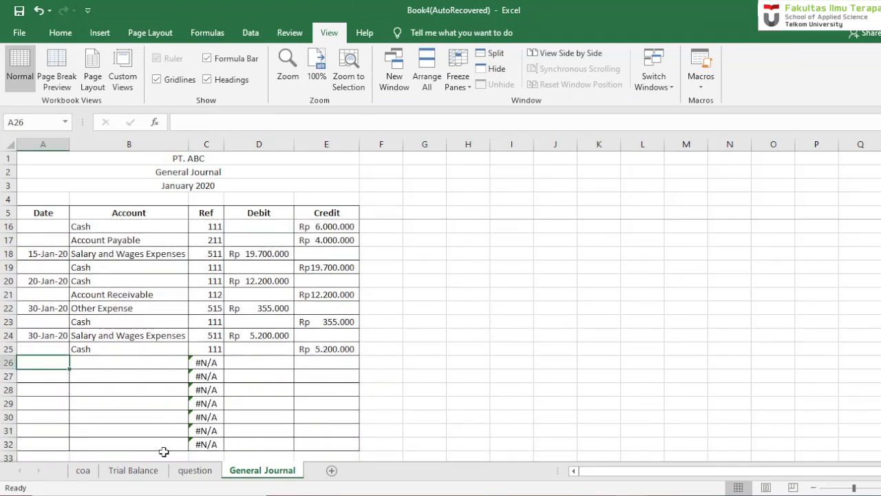
click(188, 475)
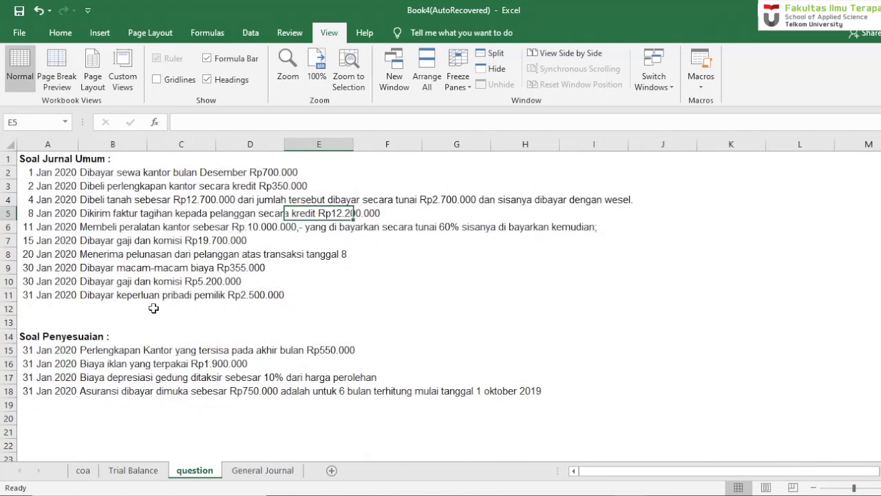
click(272, 470)
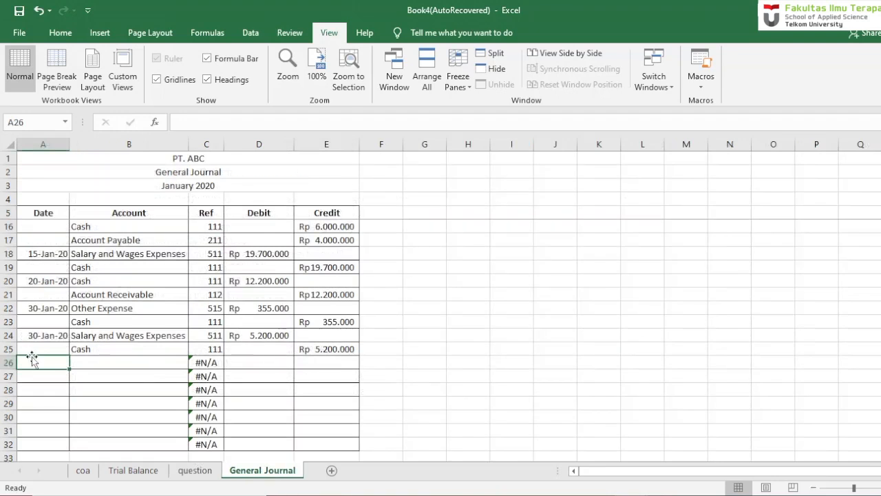
text(31 jan)
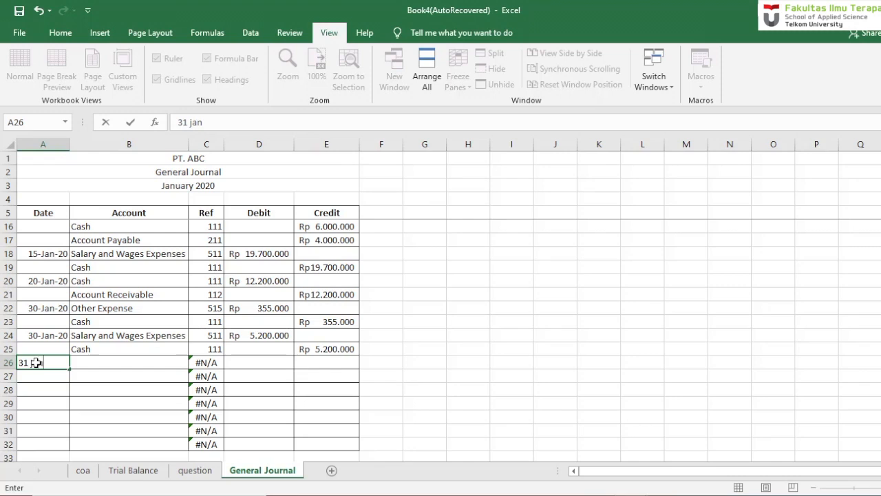
text( 20)
key(Return)
- Enter the owner's withdrawal account in cell B26 for the 31 January transaction
click(79, 375)
click(132, 363)
text(Mr. Ton)
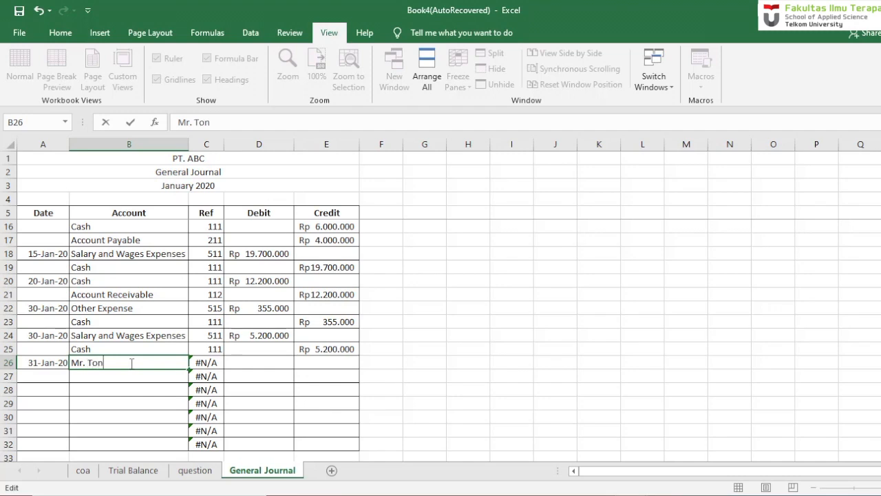
text(y Withdrawal)
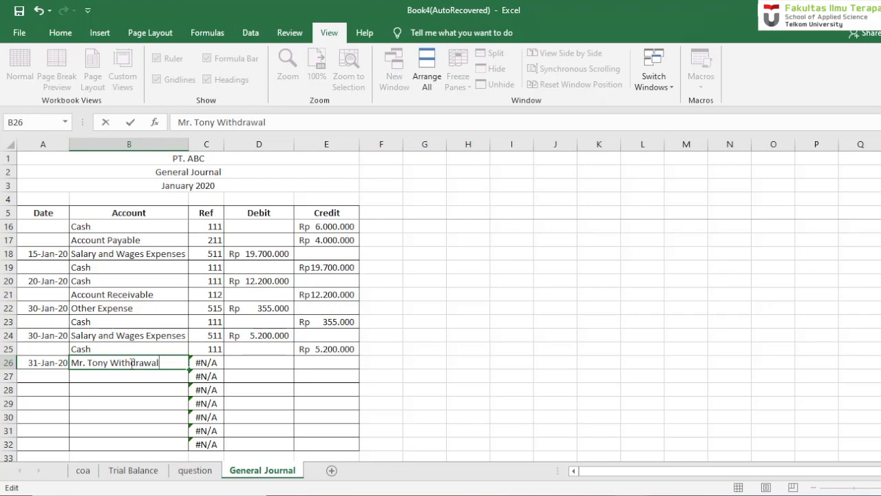
key(Return)
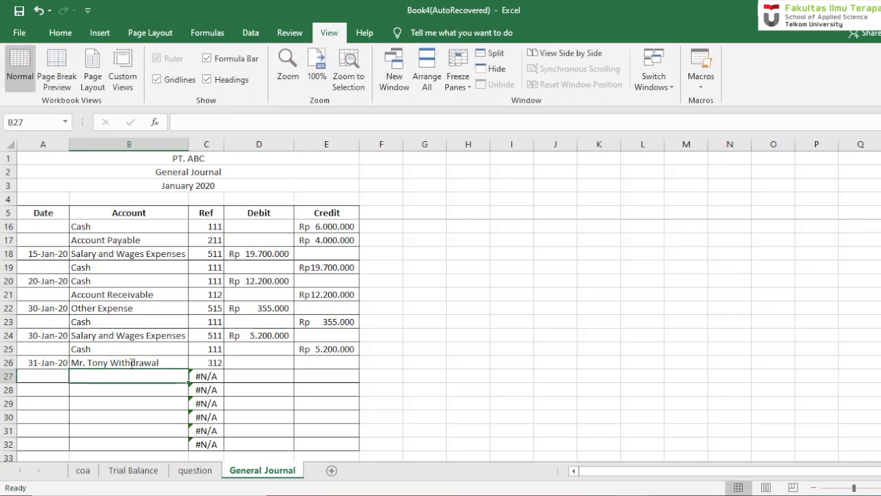
- Check the withdrawal amount on the question sheet and enter a debit of 2.500.000 in cell D26 of the General Journal
click(183, 474)
click(255, 472)
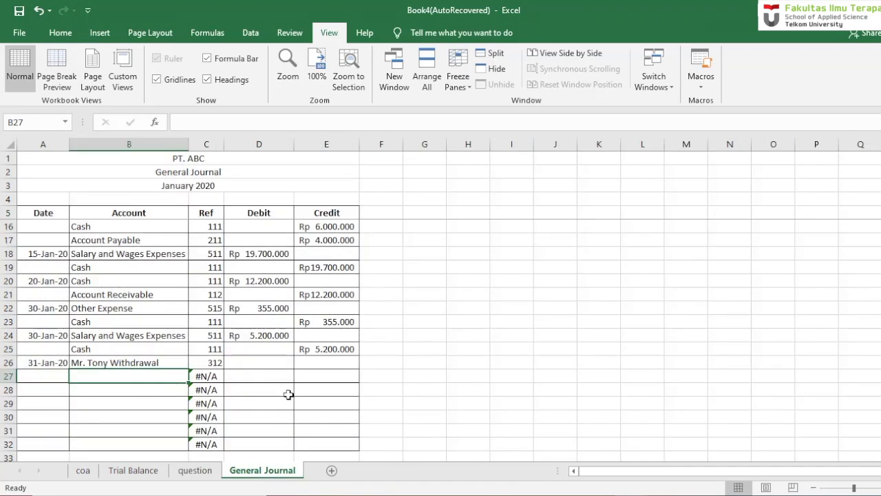
click(274, 363)
text(2500000)
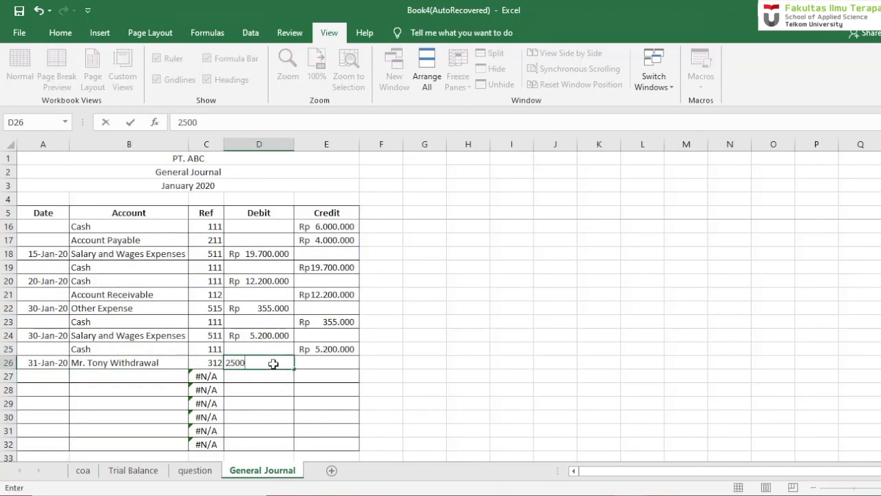
key(Return)
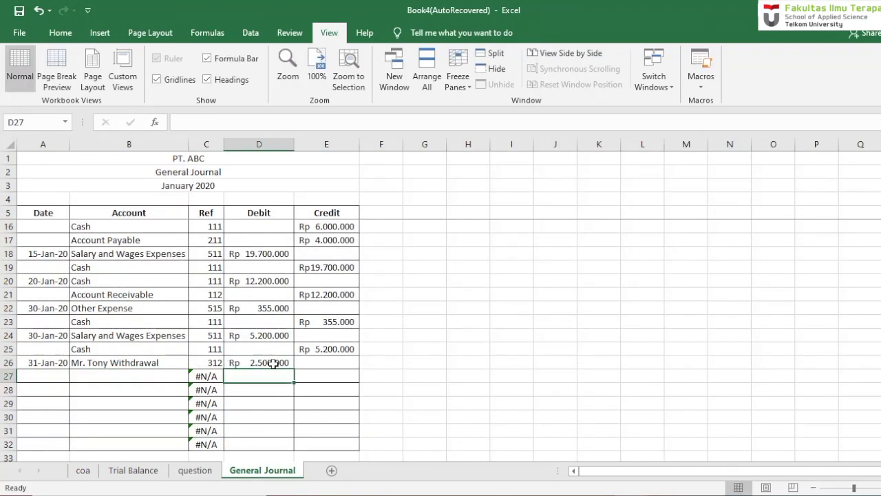
- Enter the account Cash in B27 with a credit of 2.500.000 in E27
click(146, 384)
click(146, 376)
text(Cash)
key(Return)
key(Right)
key(Right)
key(Right)
key(Up)
text(2.500.0)
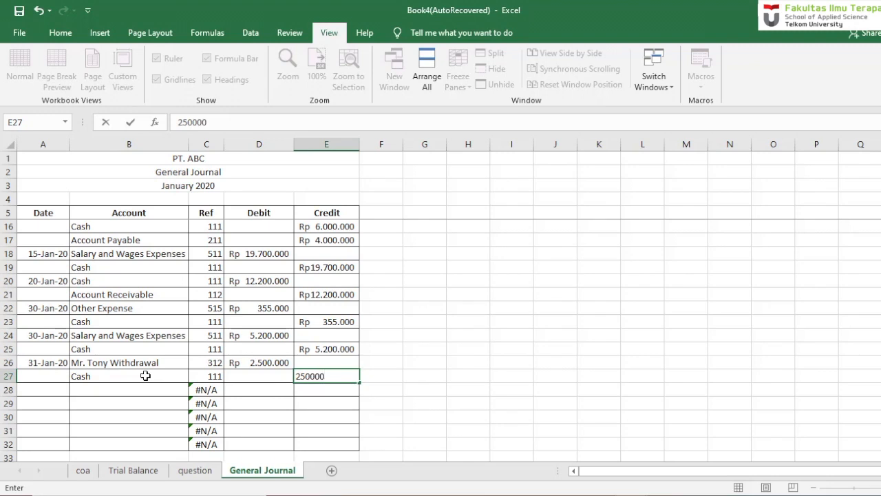
text(00)
key(Return)
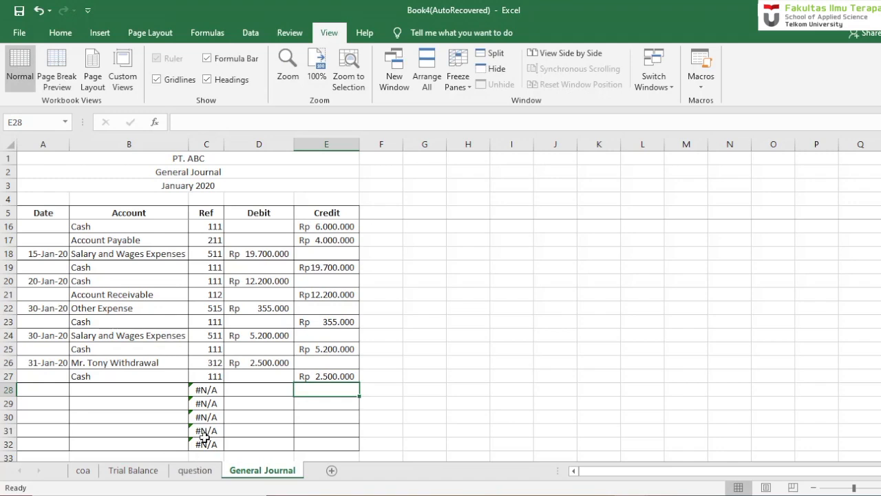
- Look over the recorded journal entries and go back to the transaction list on the question sheet
mouse_move(880, 294)
mouse_down()
mouse_move(880, 245)
mouse_move(880, 285)
mouse_up()
click(194, 470)
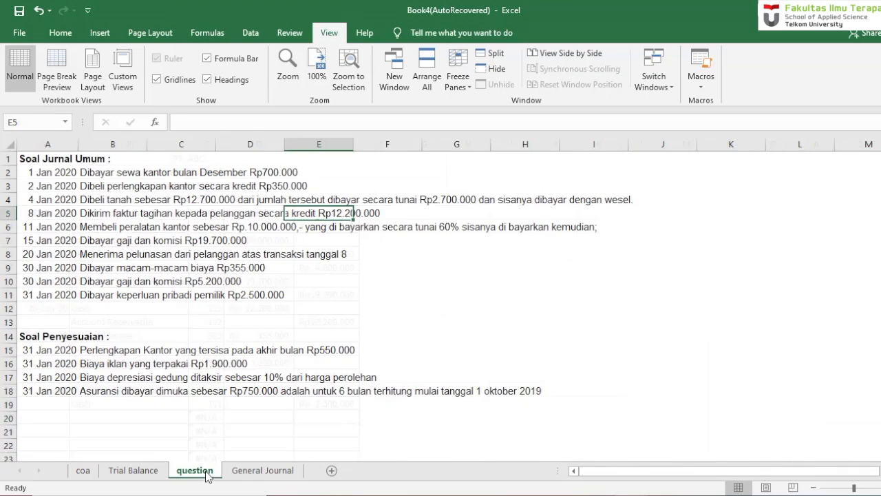
- Review the adjustment transactions under Soal Penyesuaian in A14:H18 of the question sheet and return to the General Journal
drag(27, 336, 541, 392)
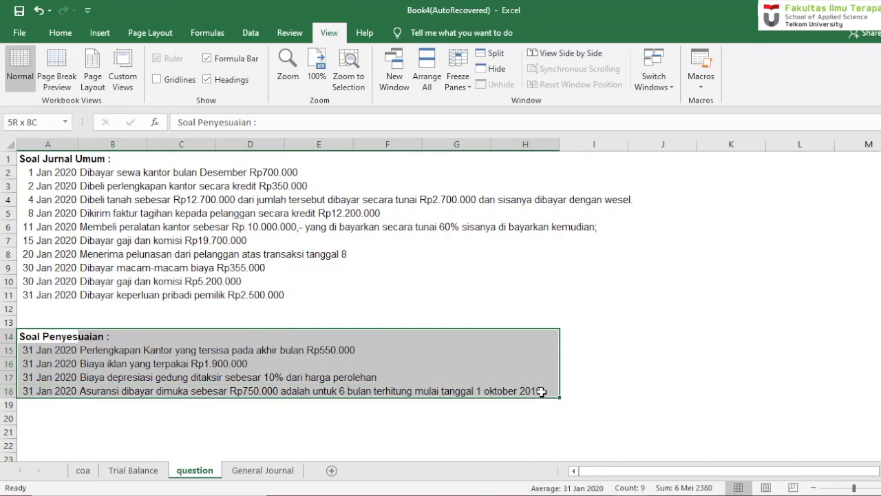
drag(542, 391, 542, 391)
click(262, 470)
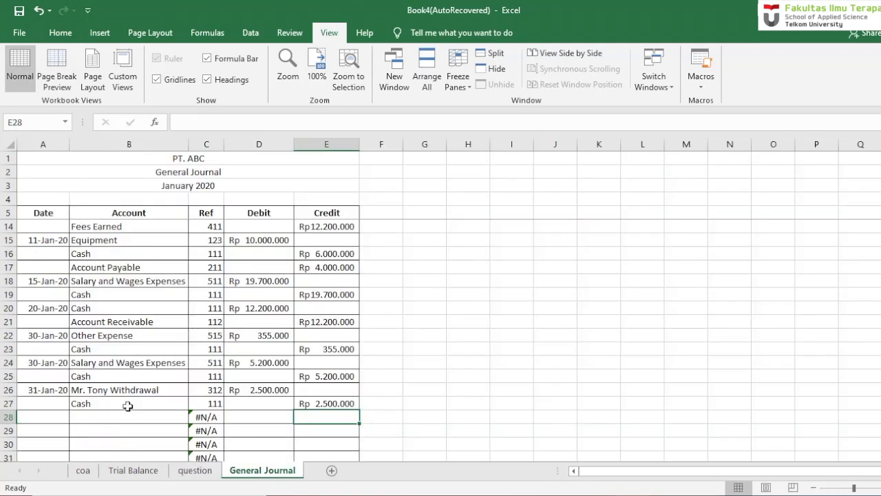
- Apply a thick bottom border to A27:E27 of the General Journal to close off the general transactions
click(40, 404)
drag(40, 404, 344, 399)
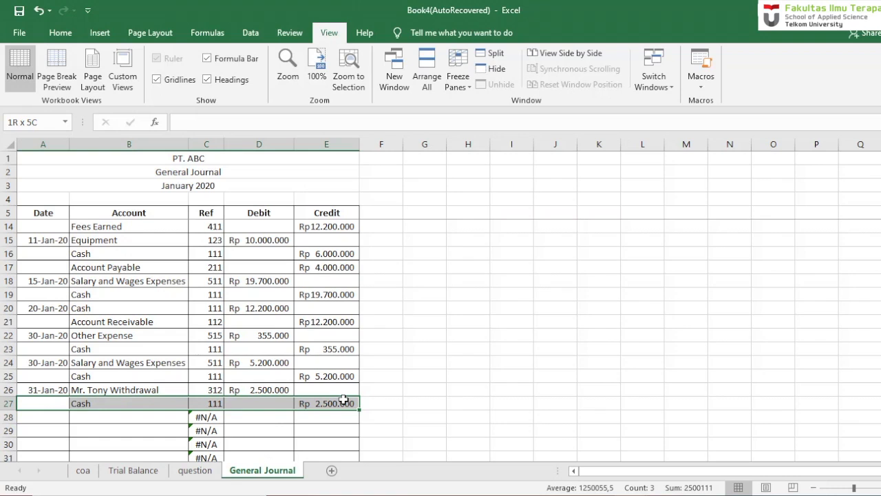
click(63, 35)
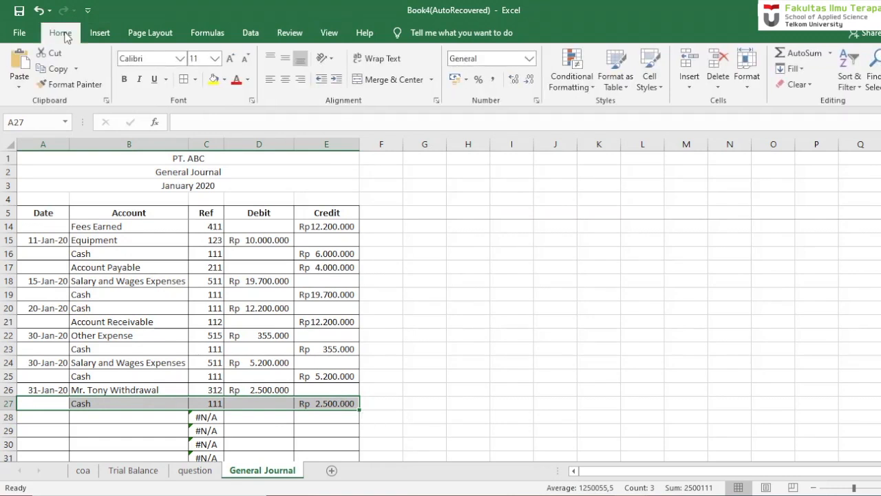
click(195, 80)
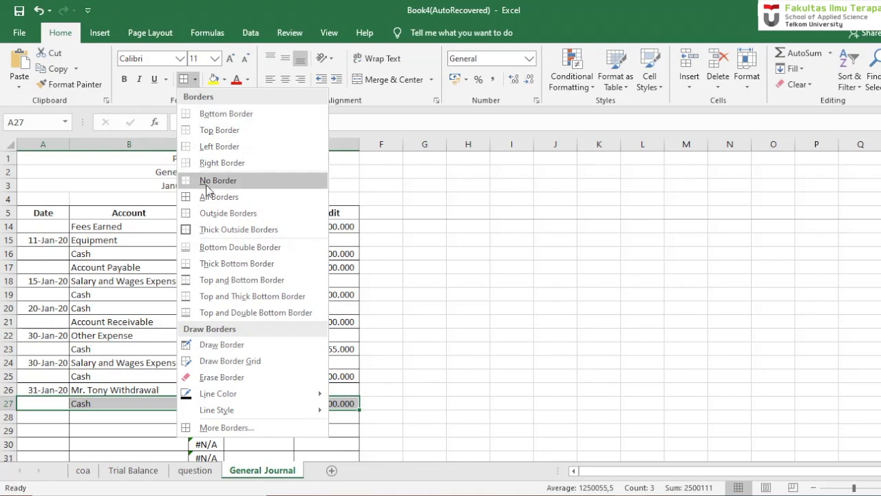
click(227, 265)
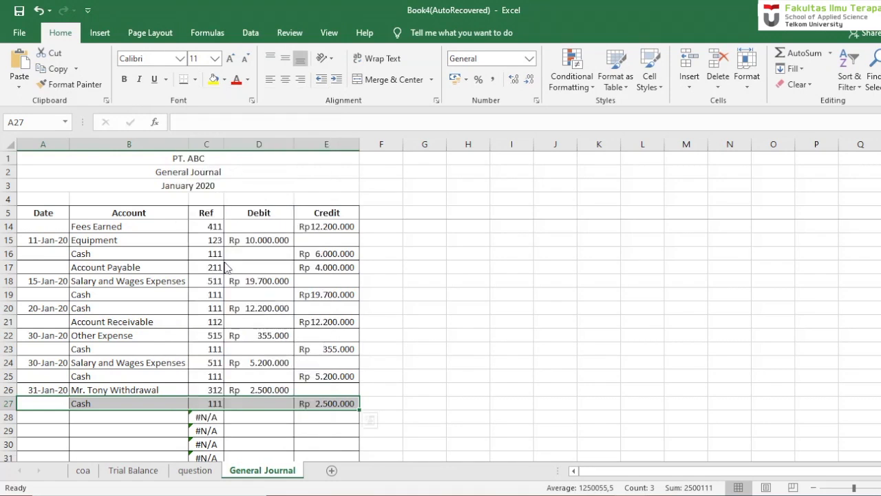
click(480, 417)
click(53, 418)
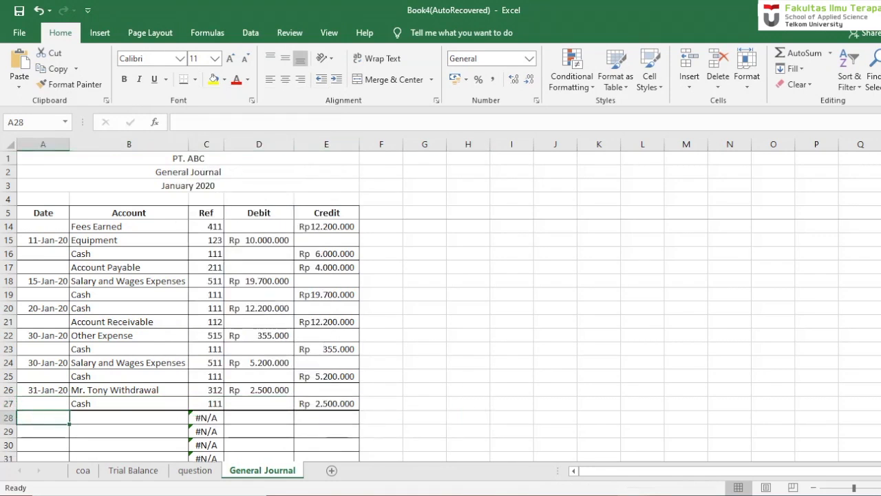
- Check the empty journal rows below row 27 and go back to the adjustment transactions on the question sheet
scroll(69, 413, down, 1)
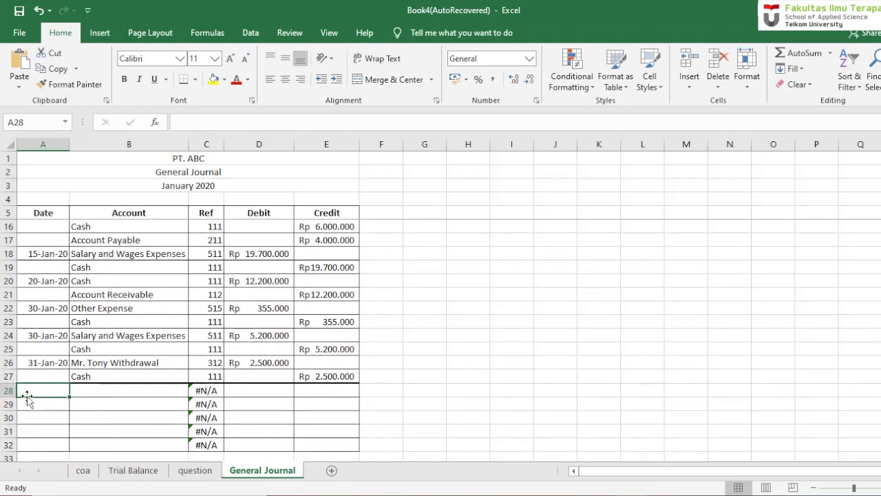
click(195, 471)
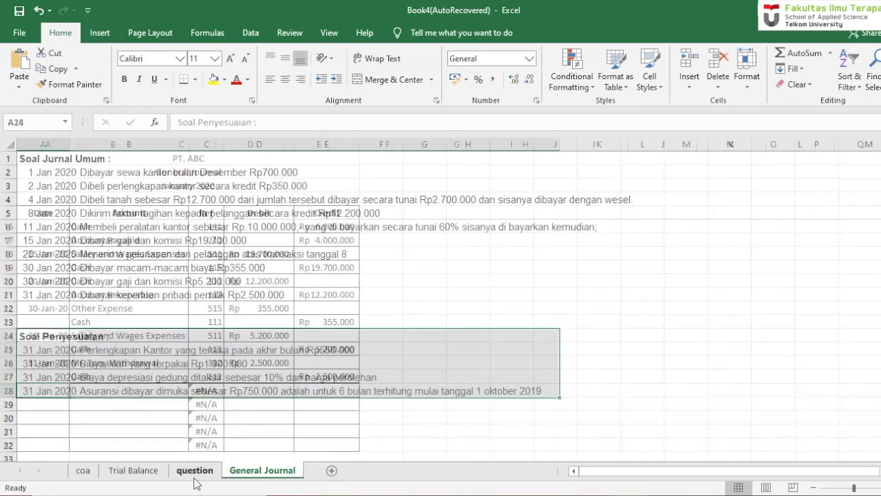
click(166, 427)
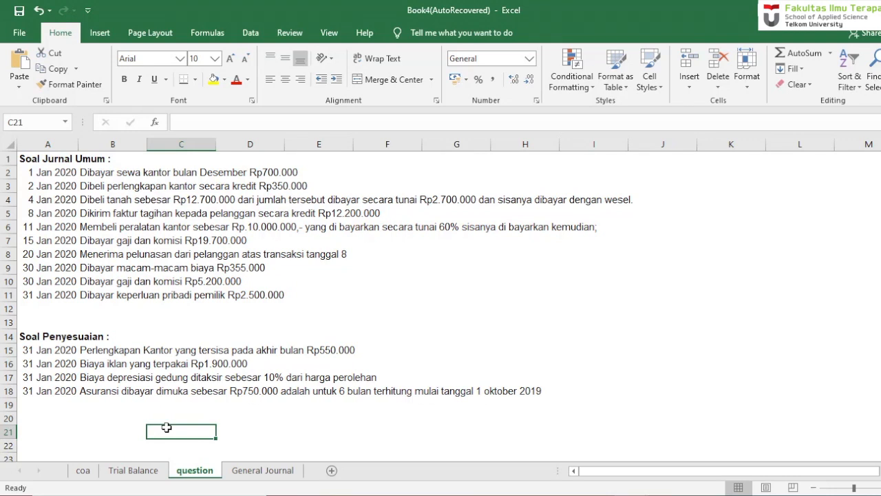
- Date the first adjustment entry 31 Jan 20 in A28 of the General Journal
click(350, 353)
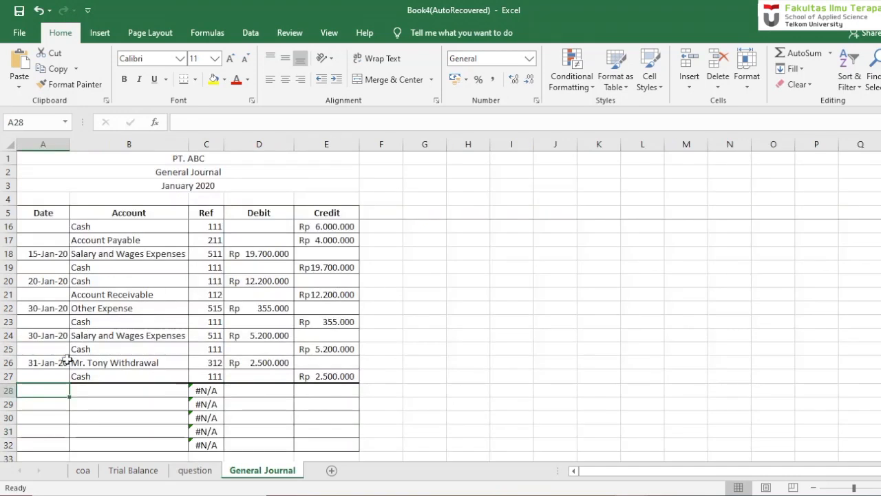
text(31)
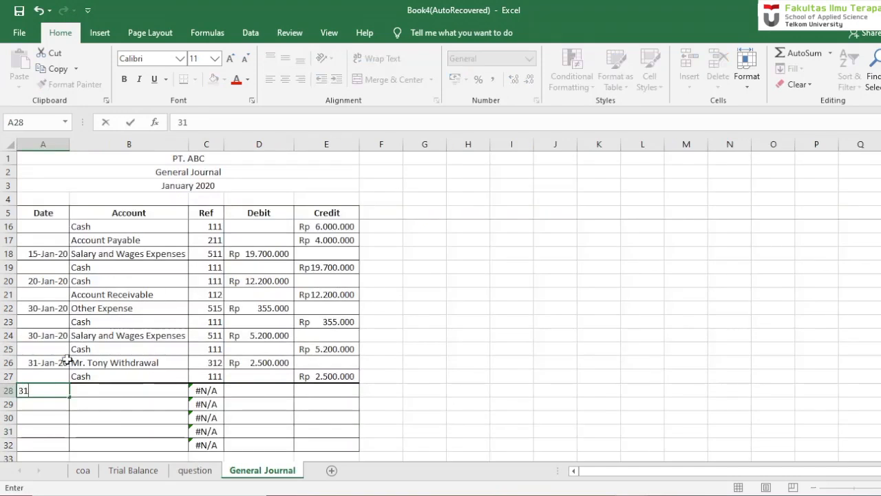
text( jab 20)
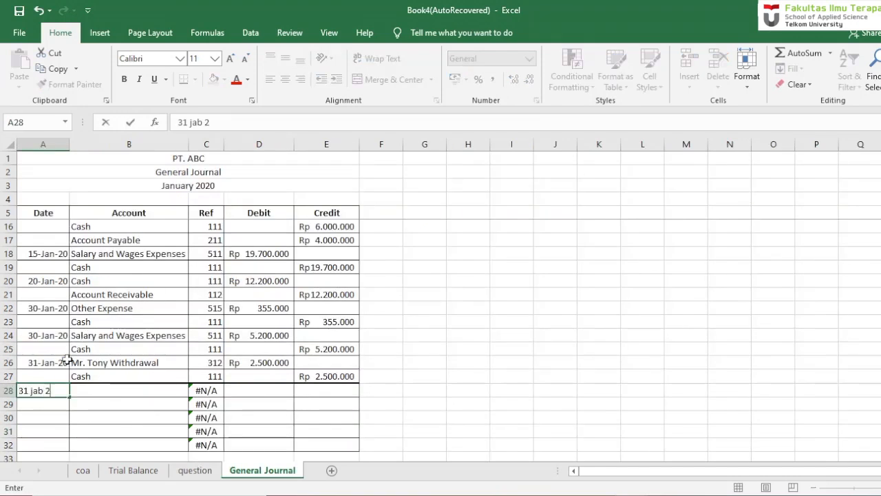
key(Return)
key(Right)
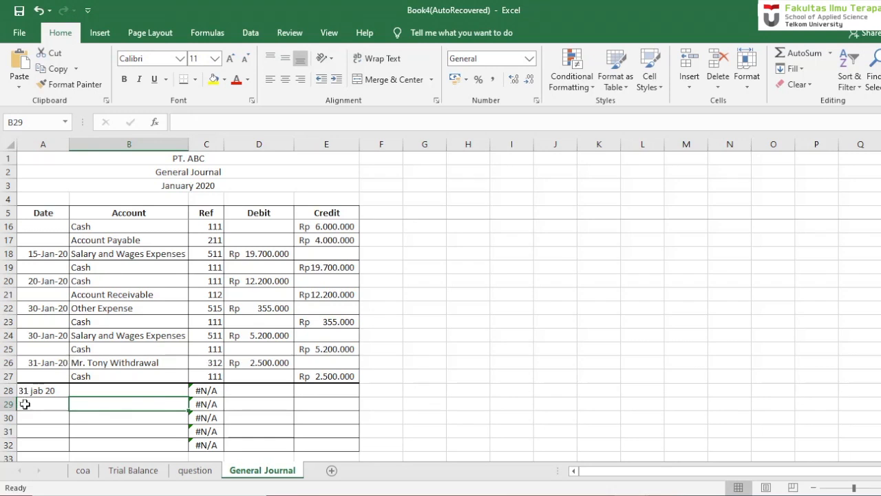
double_click(43, 391)
key(BackSpace)
text(n)
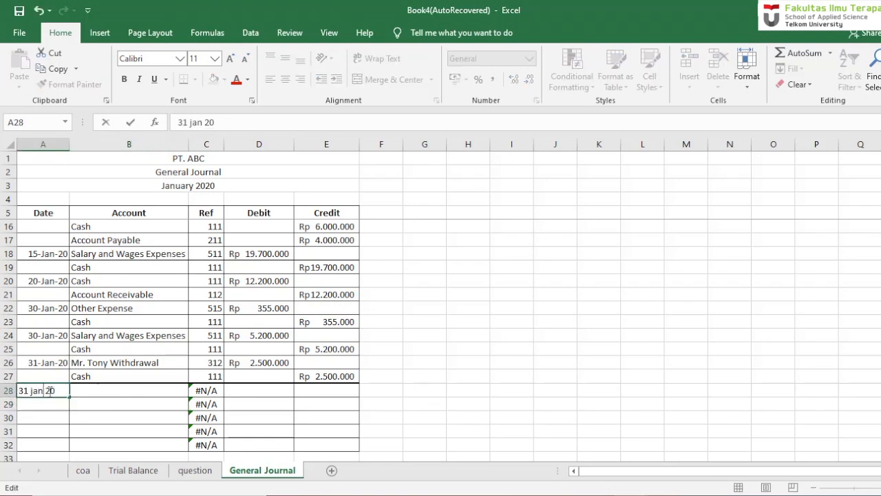
key(Return)
key(Right)
key(Up)
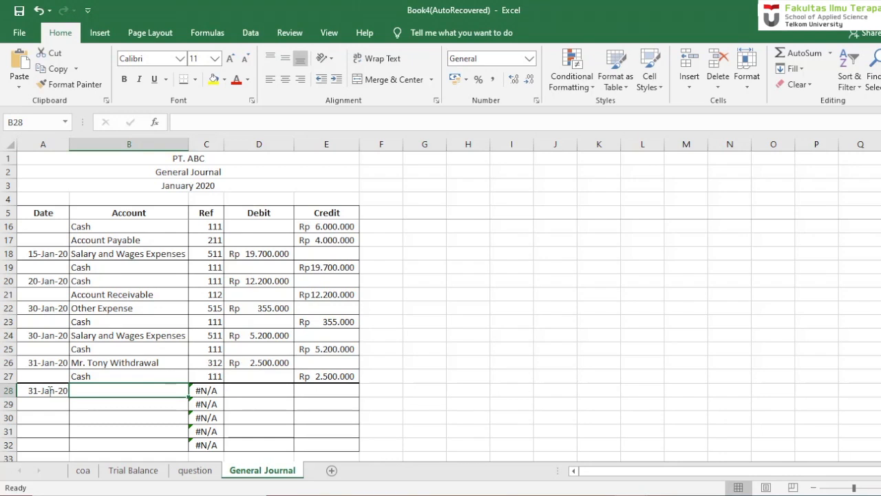
- Record Office Supplies Expense in B28 with a debit of 300,000 in D28
text(Offi)
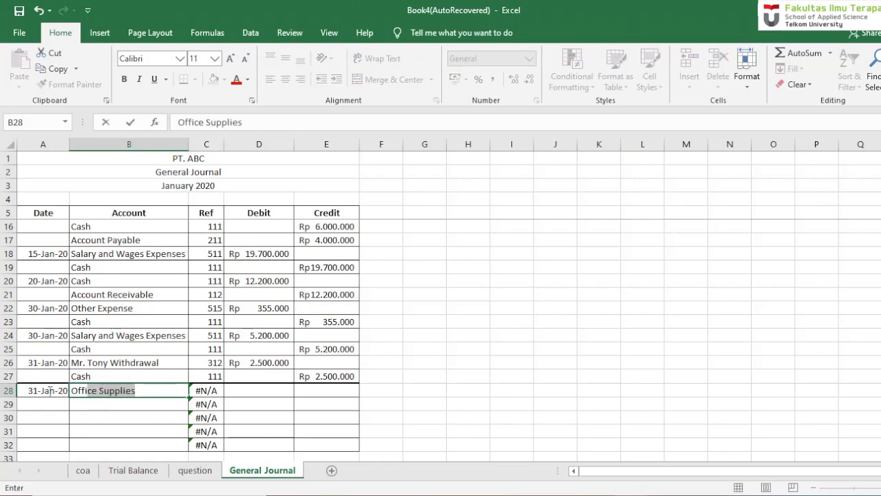
key(Return)
double_click(154, 390)
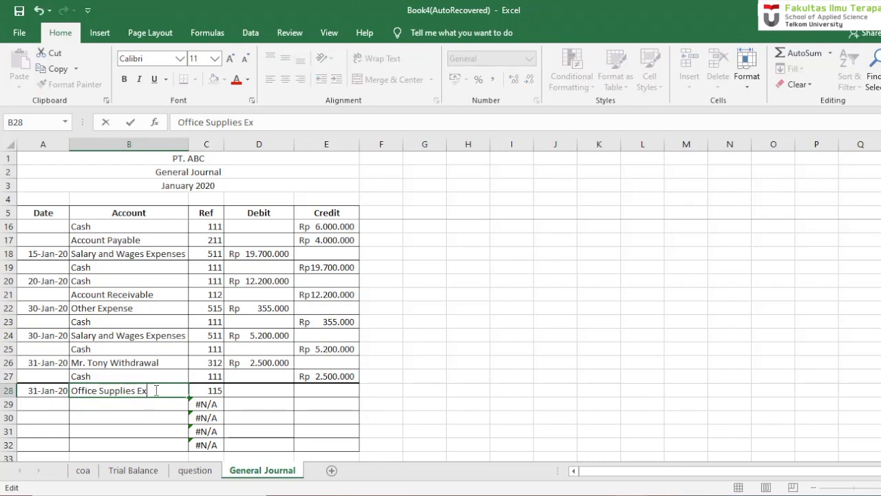
text(Expense)
key(Return)
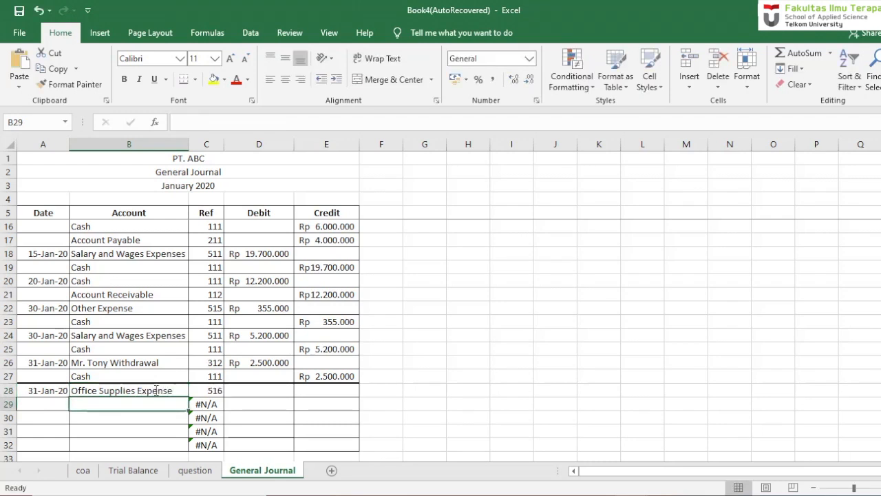
key(Right)
key(Up)
key(Right)
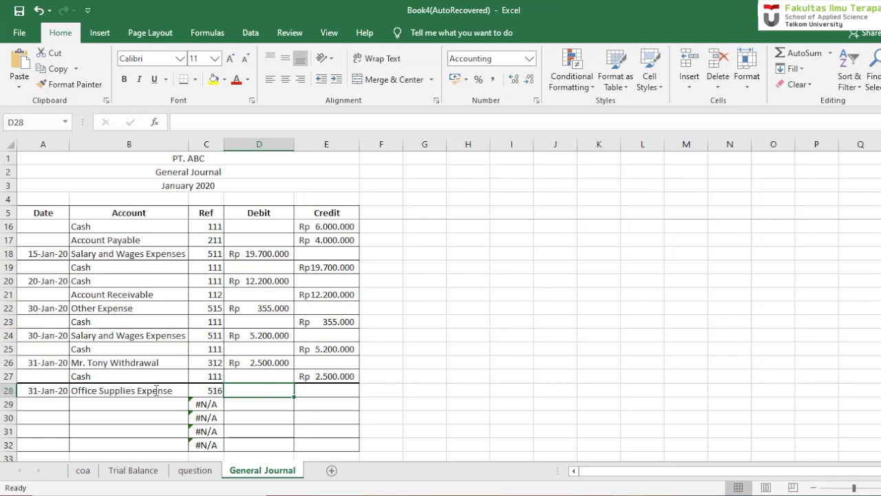
text(300000)
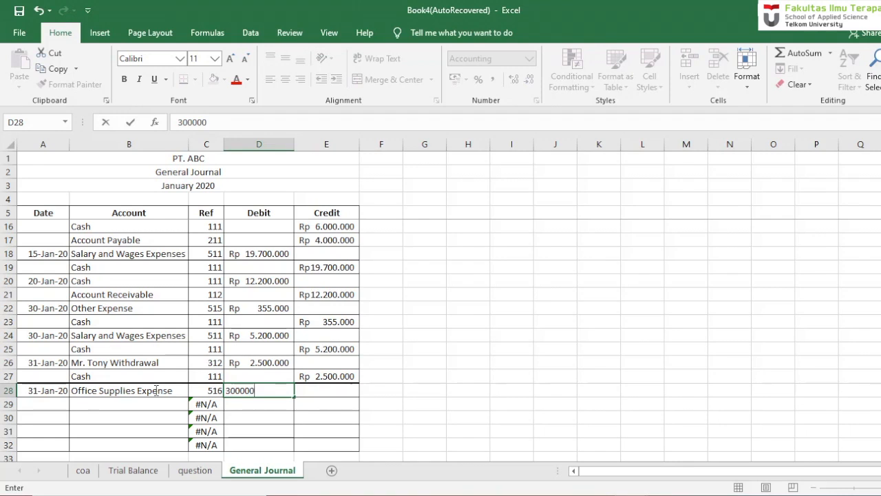
key(Return)
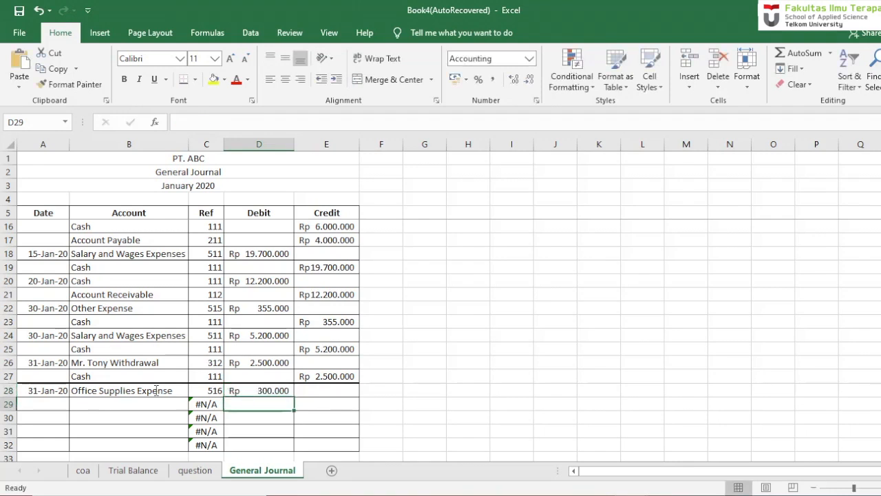
- Record Office Supplies in B29 as the balancing account with a credit of 300,000 in E29
click(90, 403)
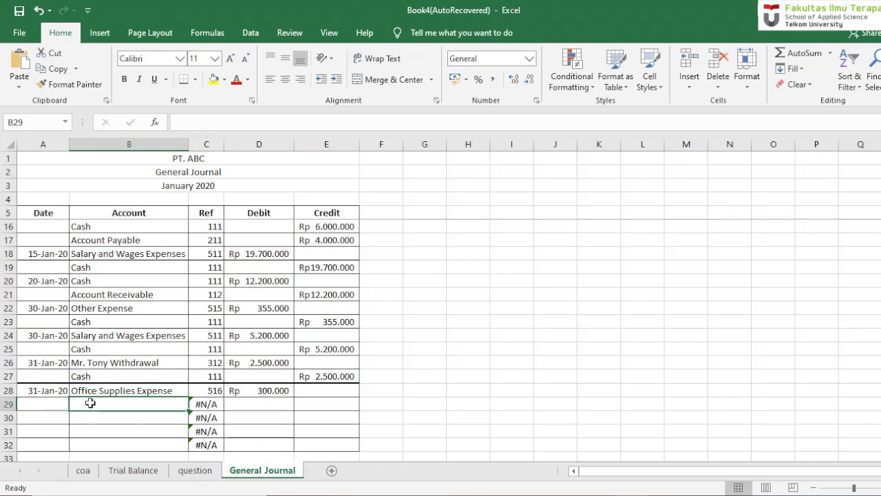
text(Office)
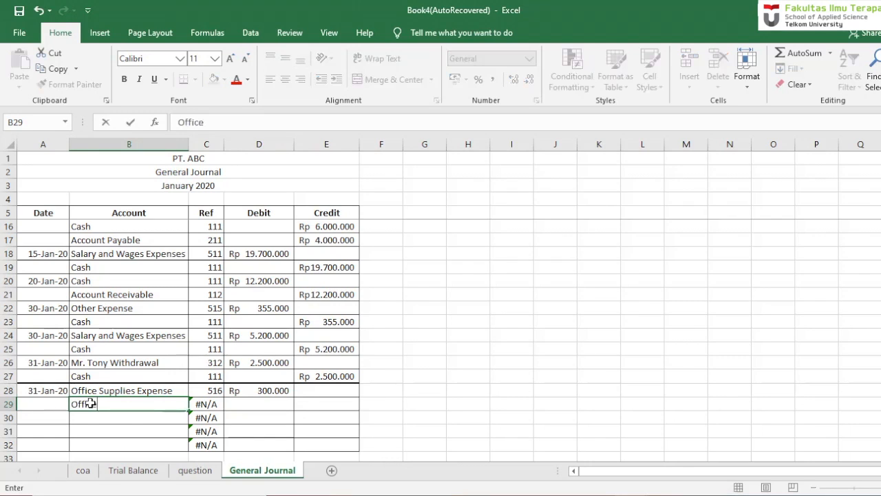
text( s)
key(BackSpace)
text(Suppli)
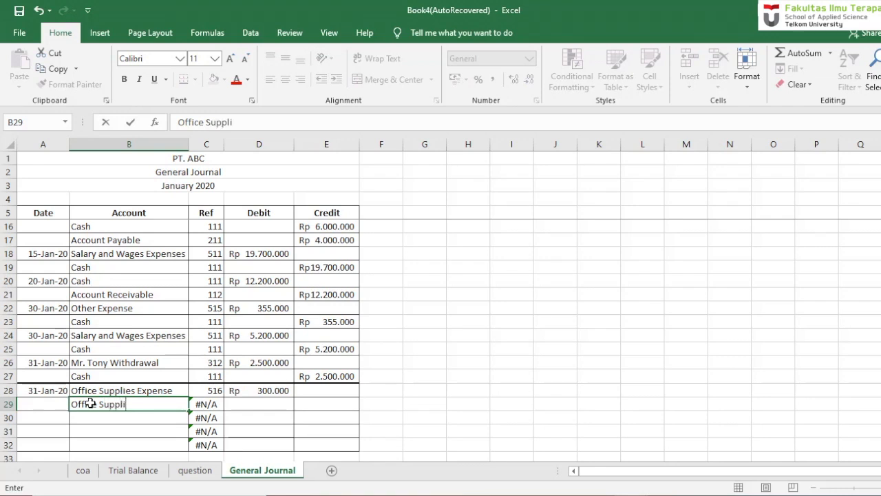
text(es)
key(Return)
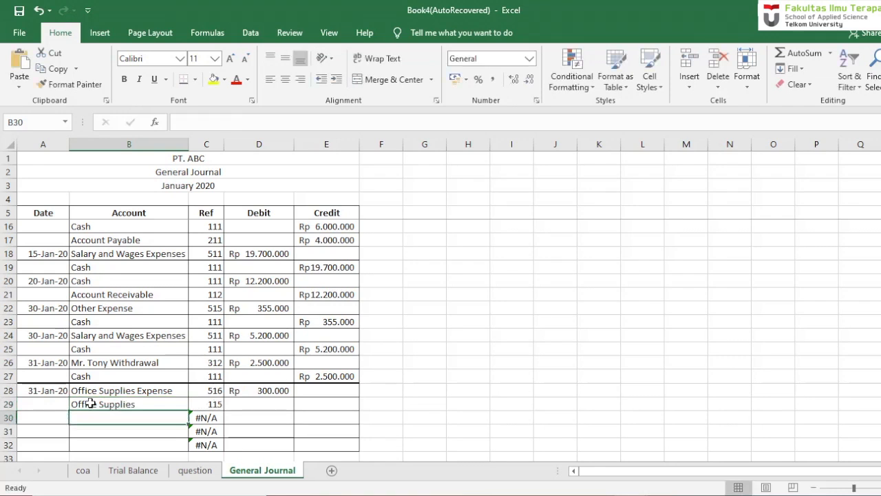
click(342, 409)
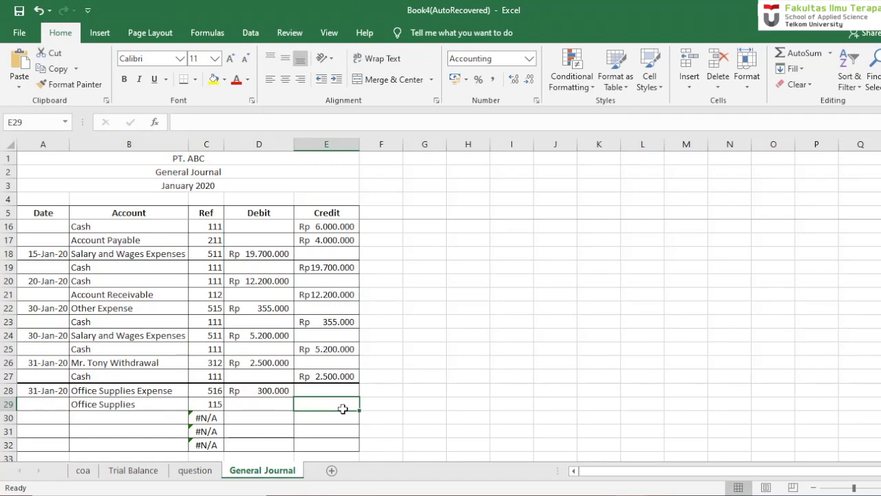
text(300000)
key(Return)
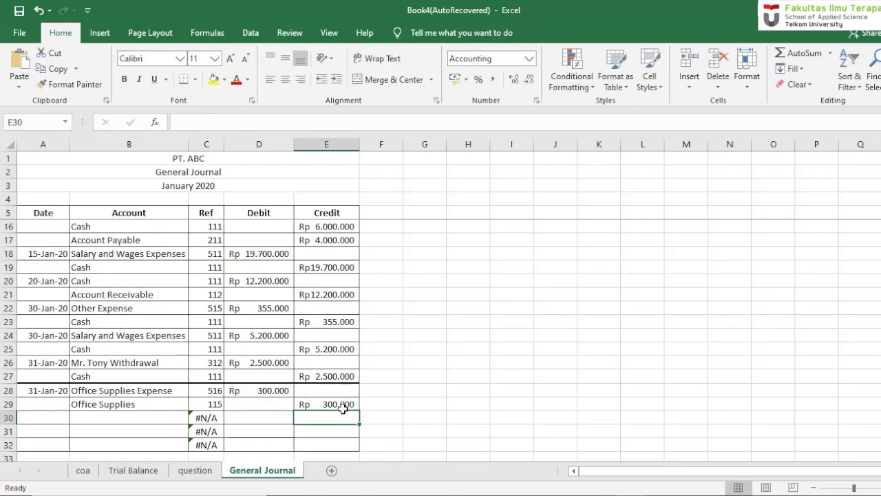
- Date the second adjustment entry 31 Jan 20 in A30 and check its transaction on the question sheet
click(51, 420)
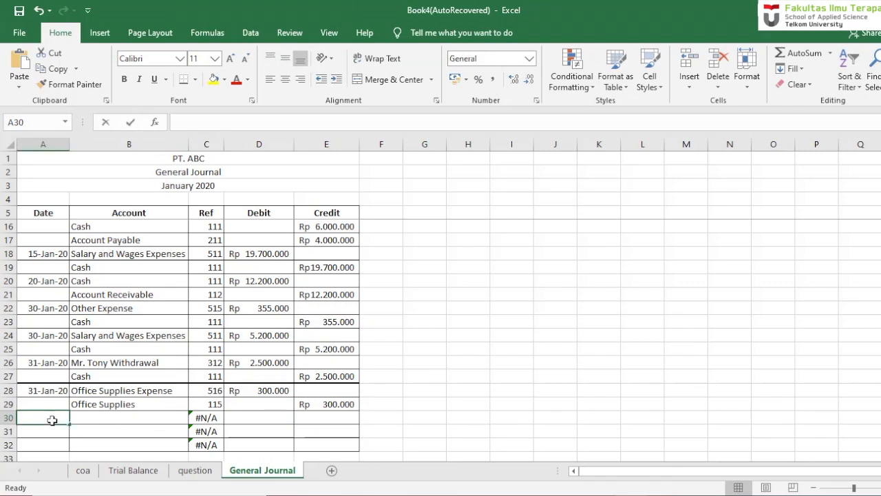
text(31 Jan20)
key(Return)
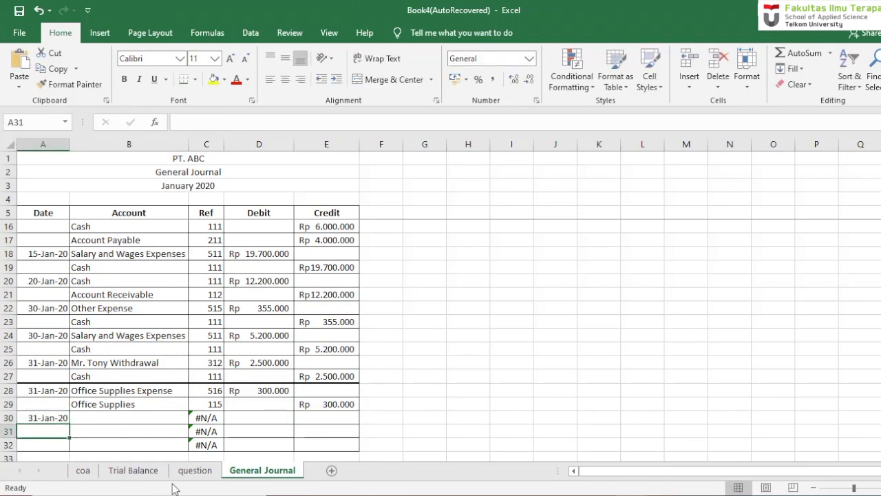
click(190, 473)
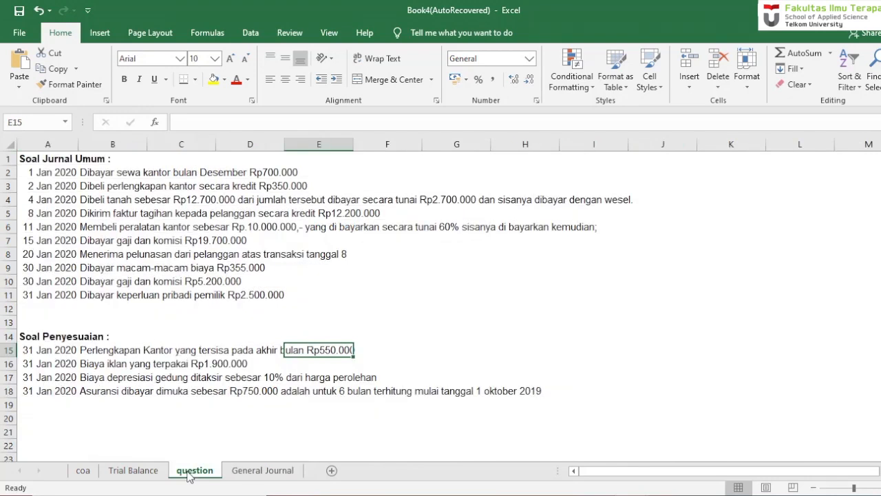
click(252, 472)
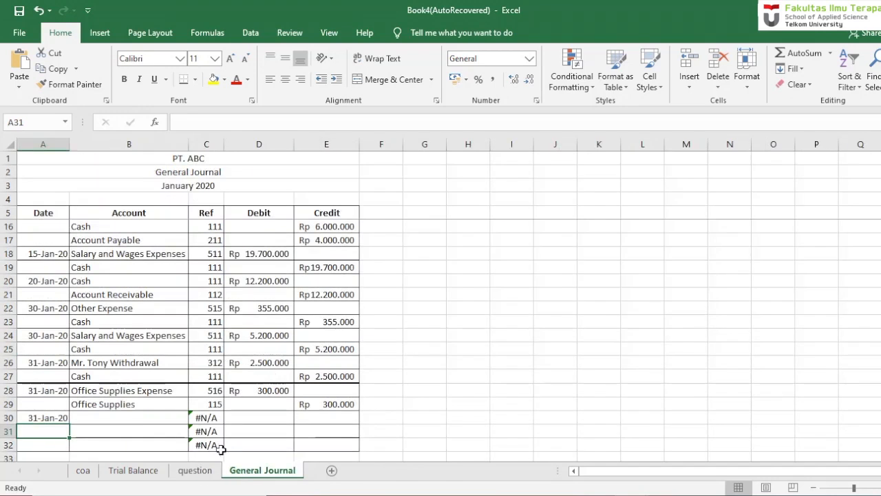
- Record Advertising Expense in B30 with a debit of 1,900,000 in D30
click(137, 419)
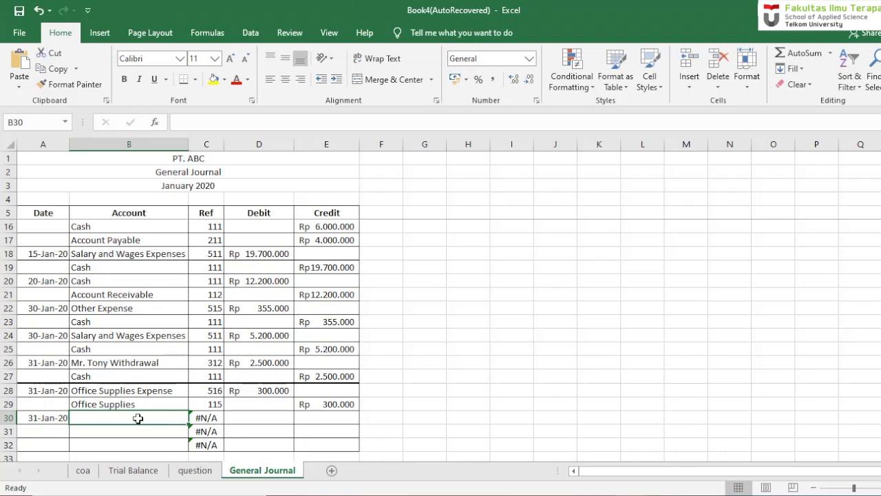
text(Advertising )
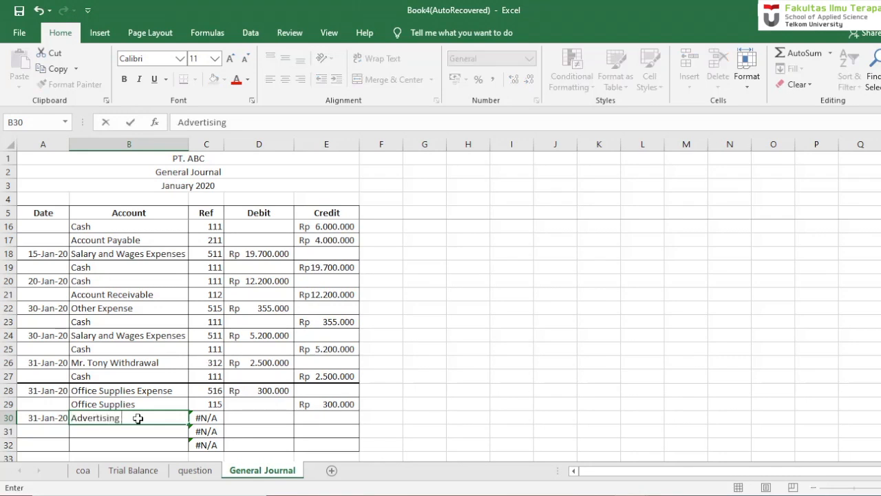
text(Expense)
key(Return)
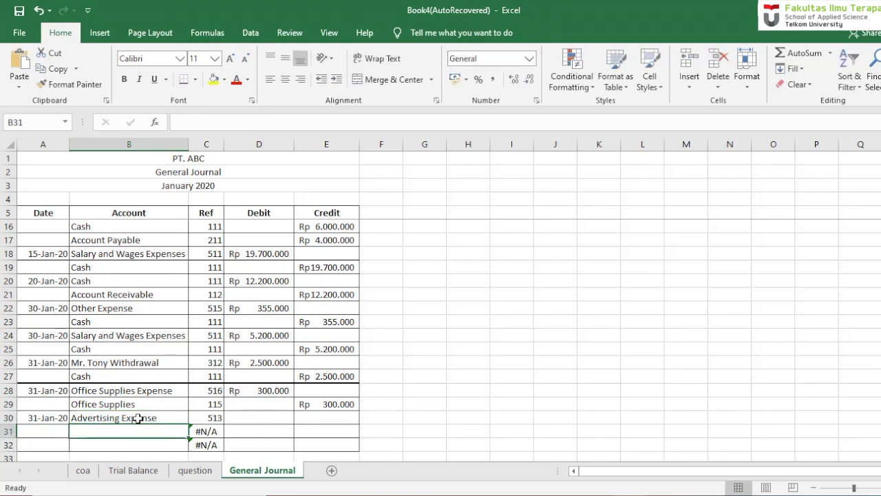
click(285, 420)
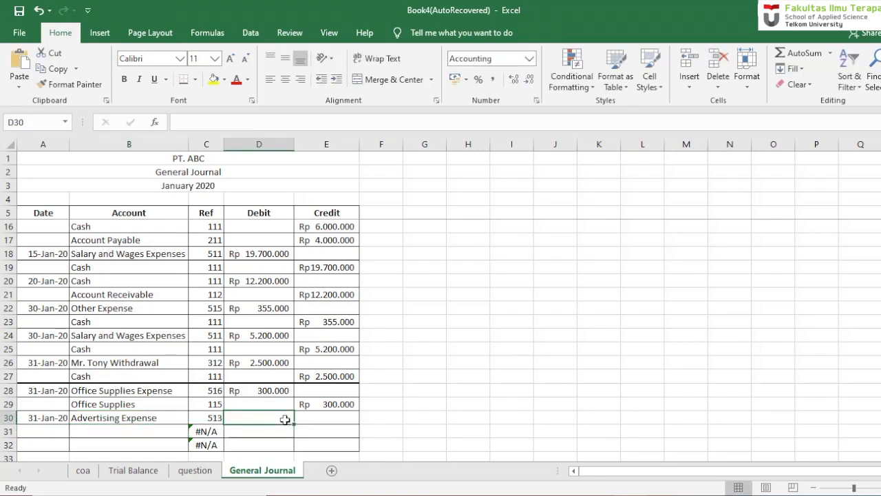
text(1900000)
- Enter Prepaid Advertising as the credited account in B31, spelled so that the account number lookup matches
click(119, 431)
text(Prepaired)
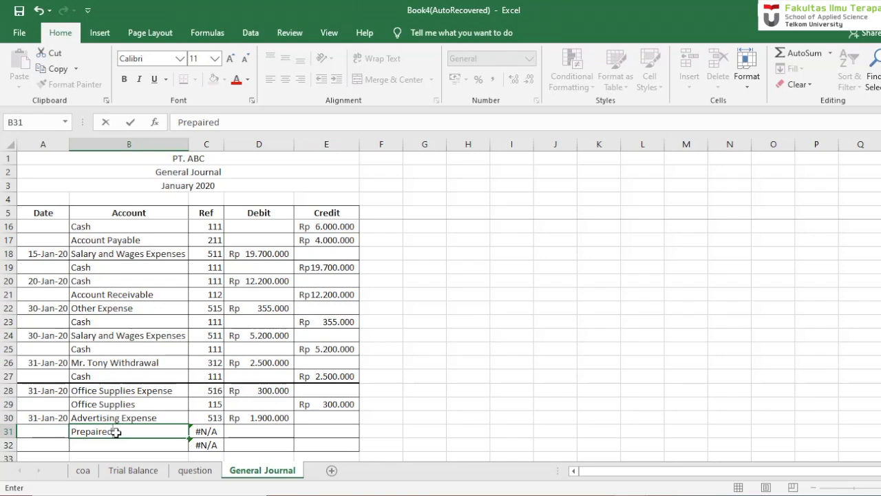
text(Ad)
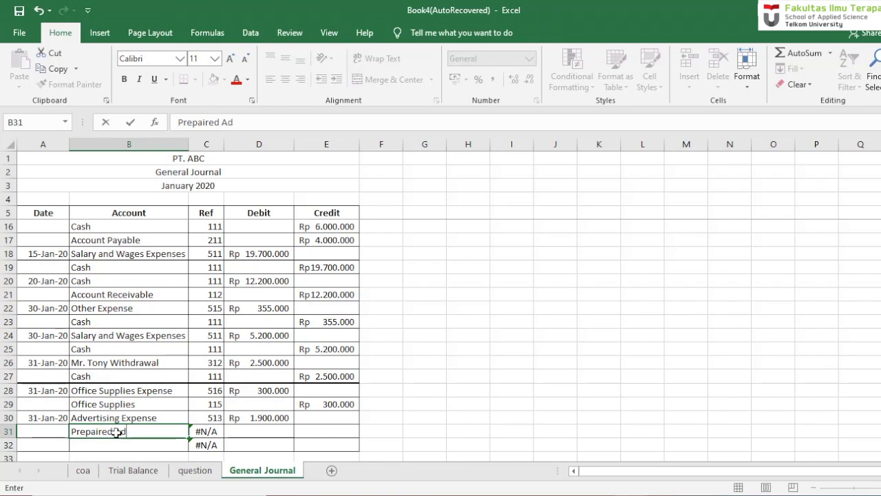
text(vertising)
key(Return)
double_click(114, 432)
key(Left)
key(Left)
key(BackSpace)
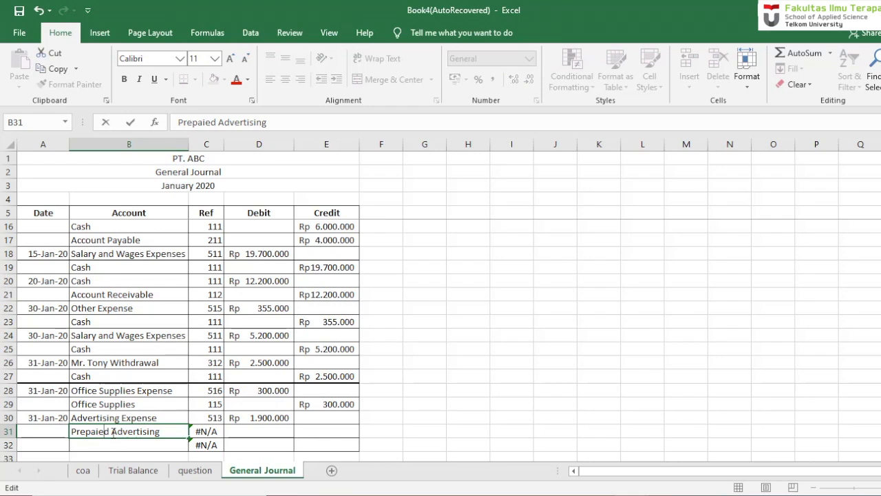
key(BackSpace)
key(BackSpace)
key(BackSpace)
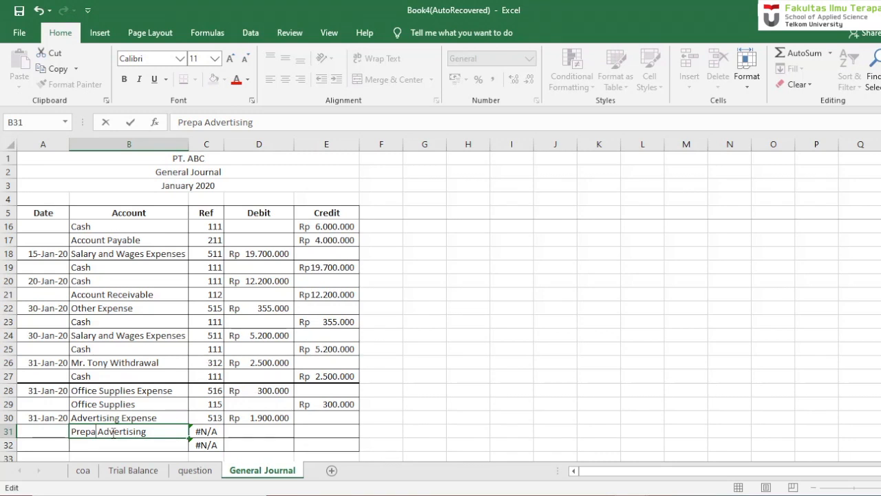
text(id)
key(Return)
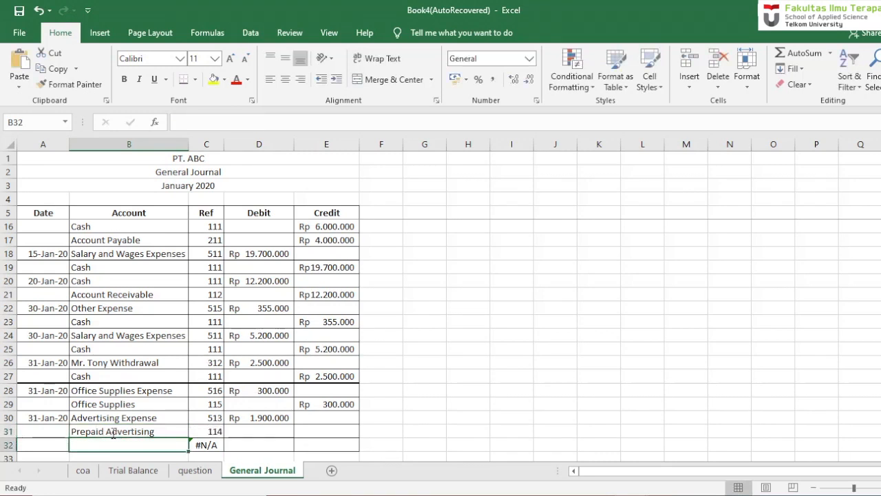
- Fill the Prepaid Advertising credit in E31 with a formula referencing the debit amount in D30
click(307, 431)
text(=)
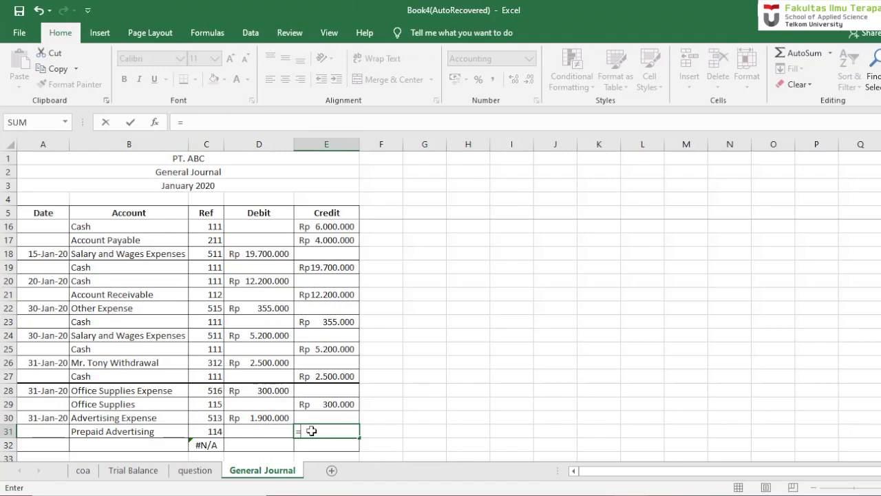
click(260, 417)
key(Return)
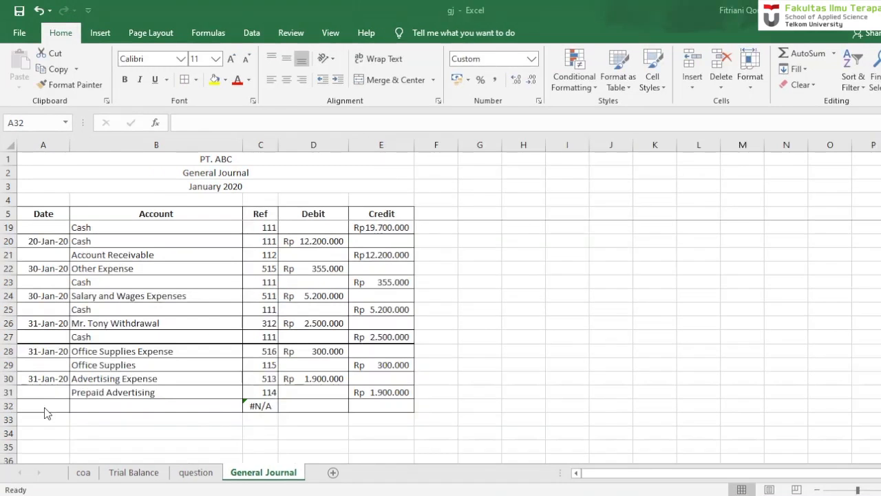
- Date the third adjustment entry 31 Jan 20 in A32
click(44, 409)
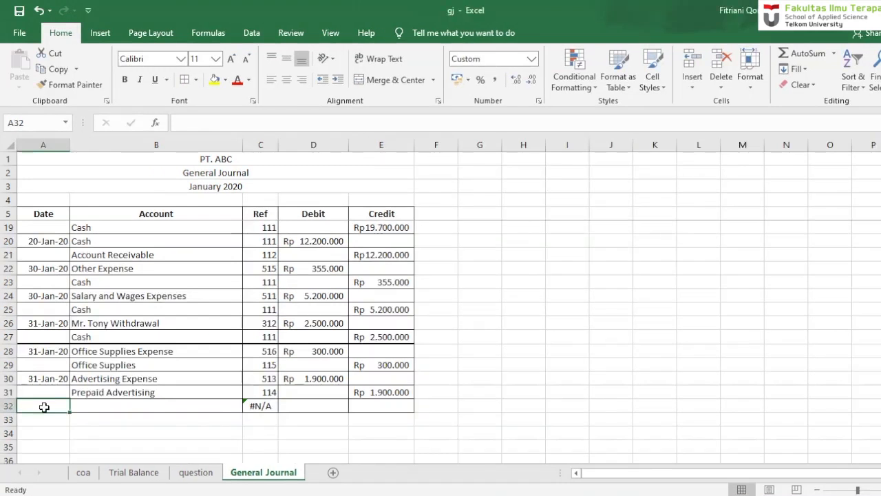
text(31 jan 20)
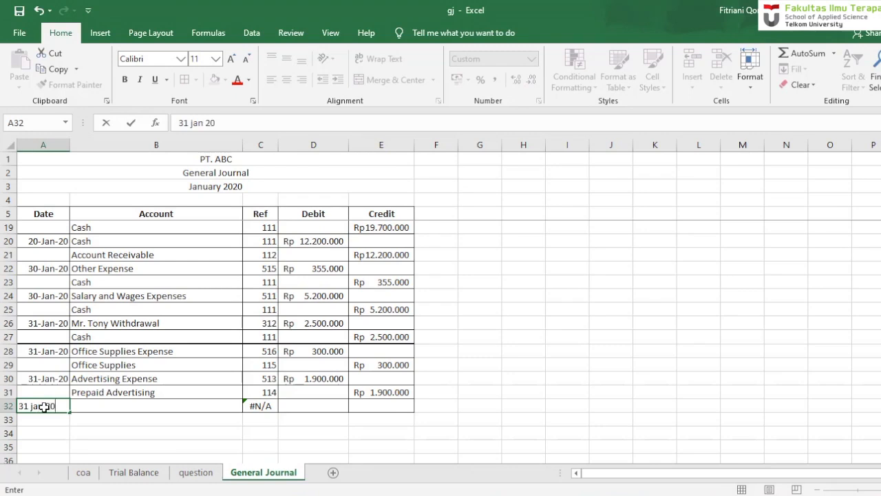
key(Return)
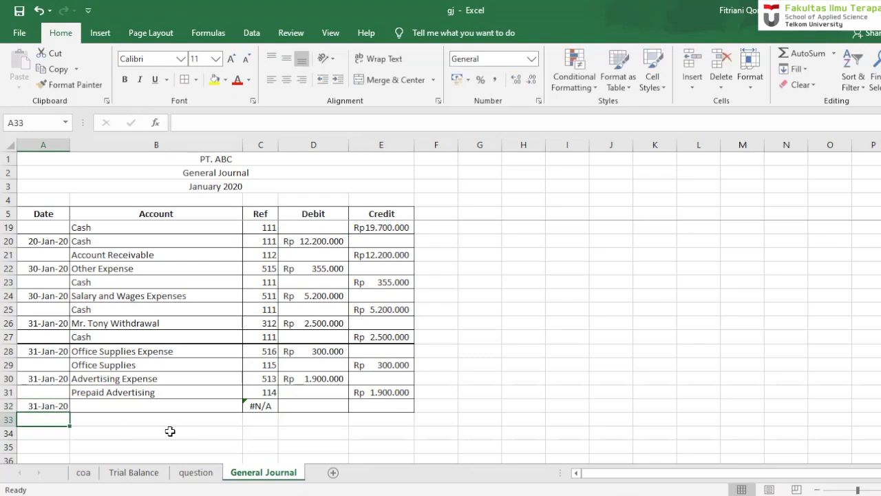
- Check the building depreciation adjustment on the question sheet and enter Building Depreciation Expense as the debited account in B32 of the General Journal
click(196, 472)
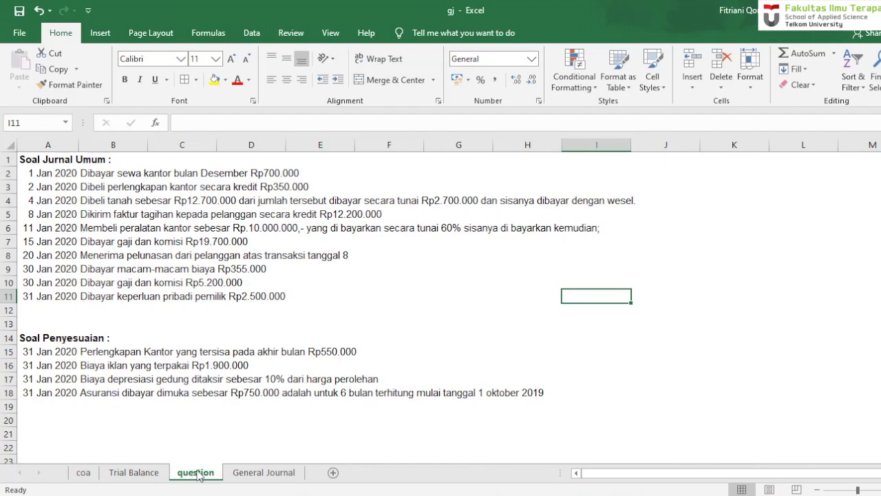
click(261, 472)
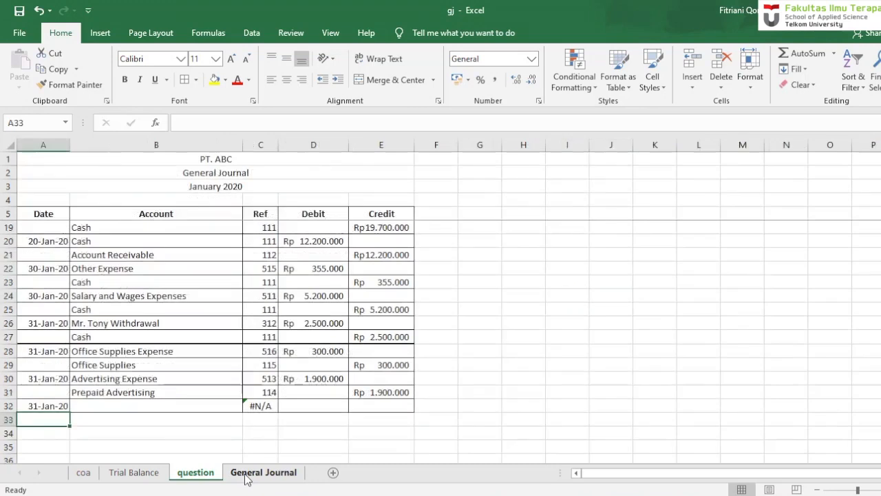
click(153, 406)
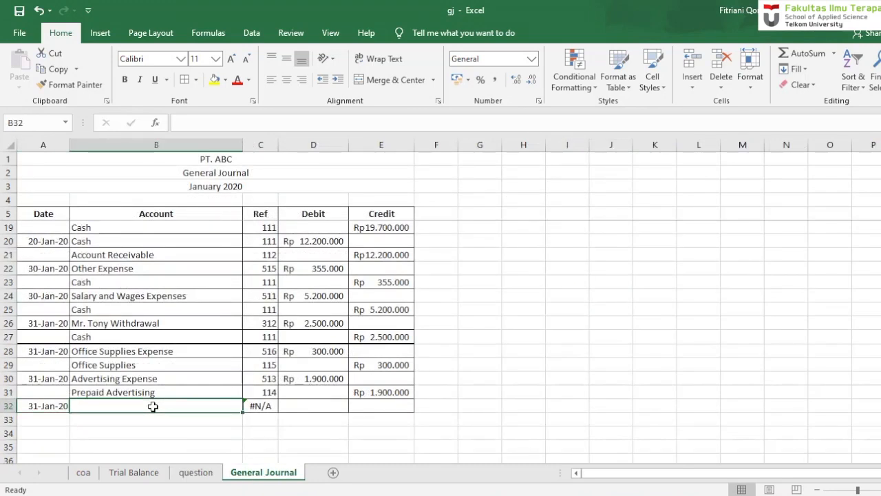
text(Building Depreciation)
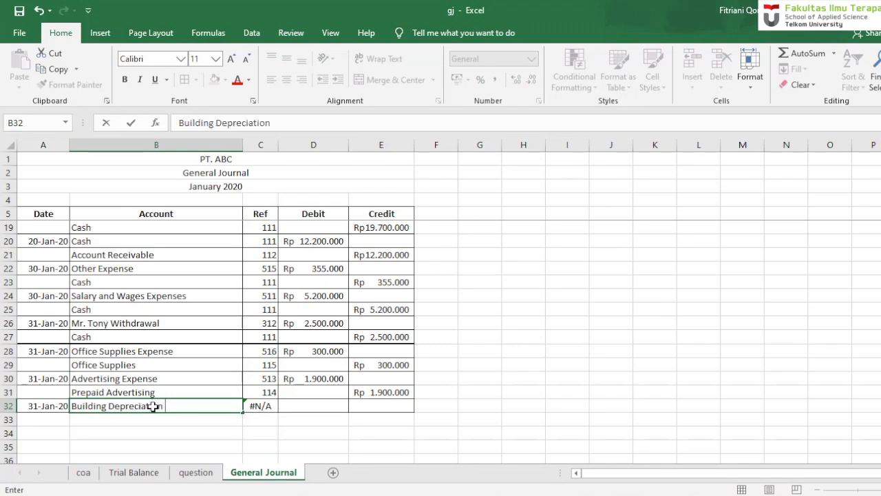
text( Expense)
key(ctrl+Return)
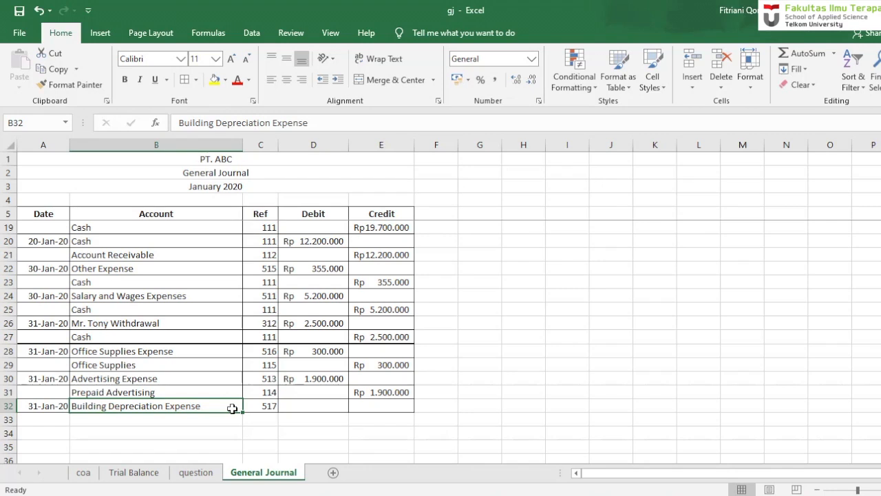
- Enter a debit of 1,000,000 for Building Depreciation Expense in D32
key(Right)
key(Right)
text(1.0)
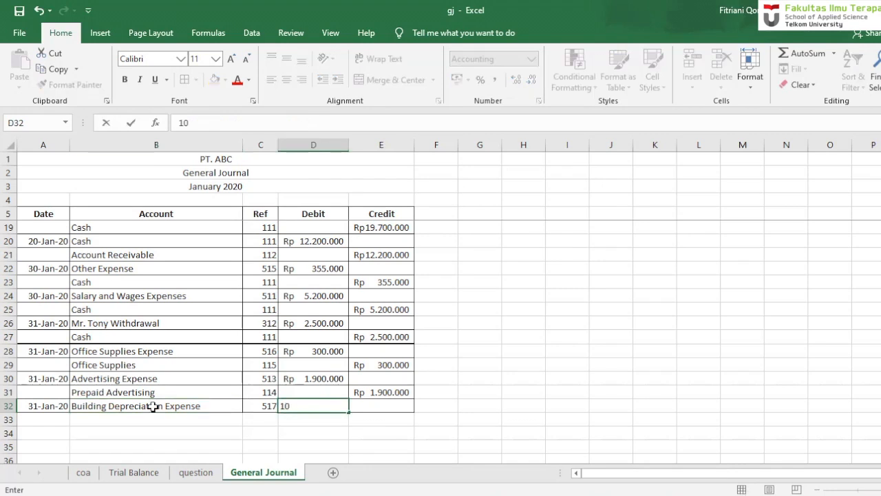
text(00.000)
key(Return)
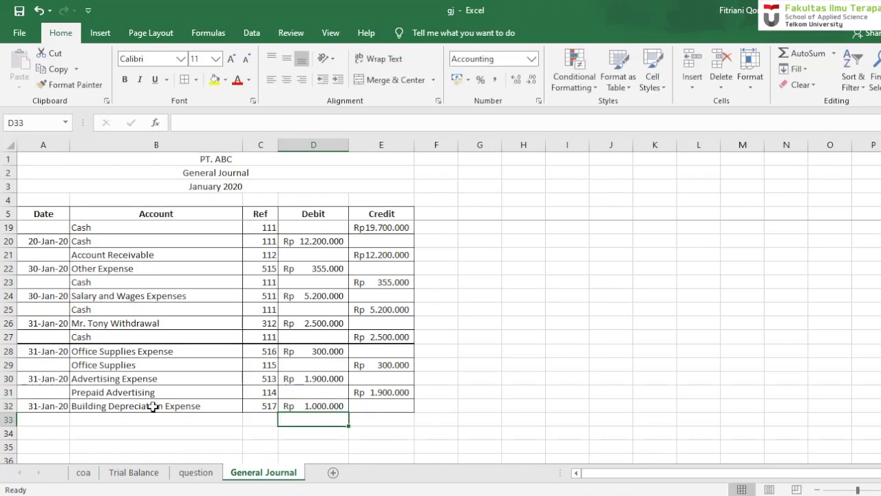
- Enter Accumulated Depreciation of Building as the credited account in B33
click(120, 417)
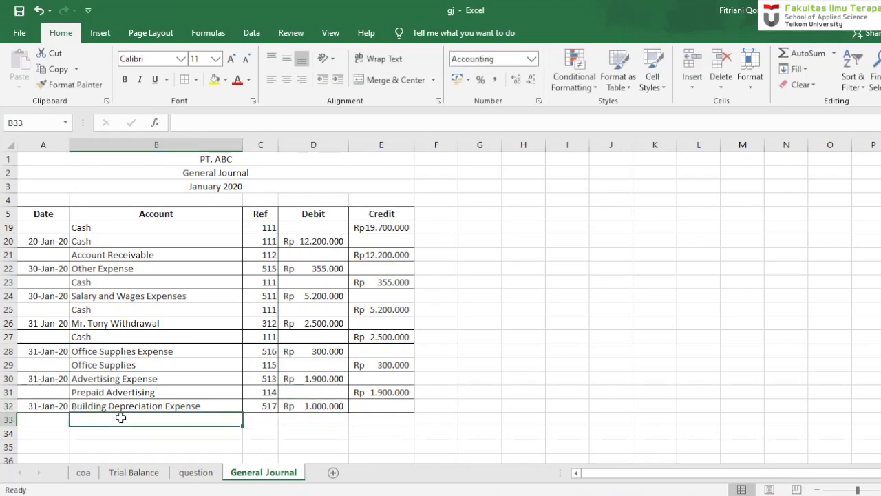
text(Accumulated)
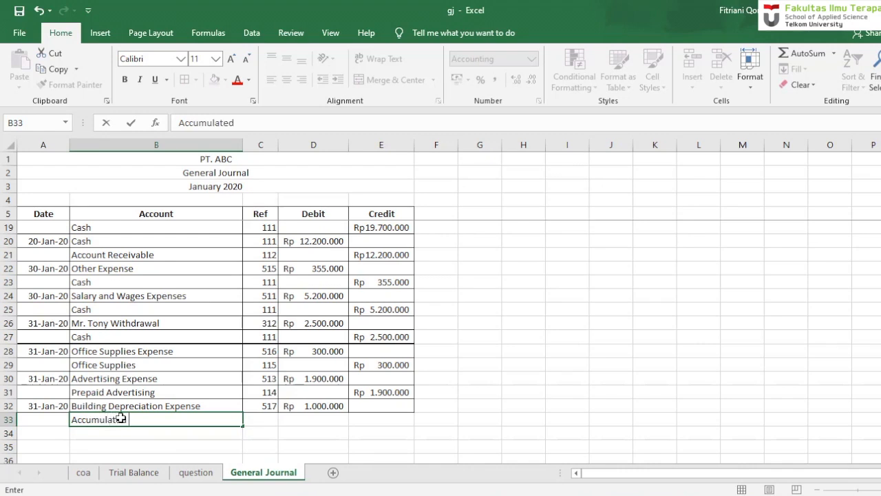
text( Depreciation of Building)
key(Return)
- Fill the accumulated depreciation credit in E33 with a formula referencing the debit amount in D32
key(Right)
key(Right)
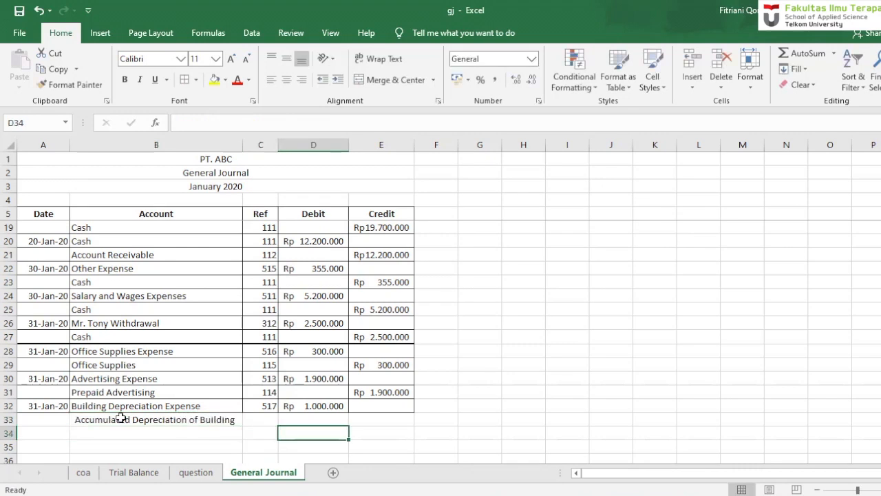
key(Right)
key(Up)
text(=)
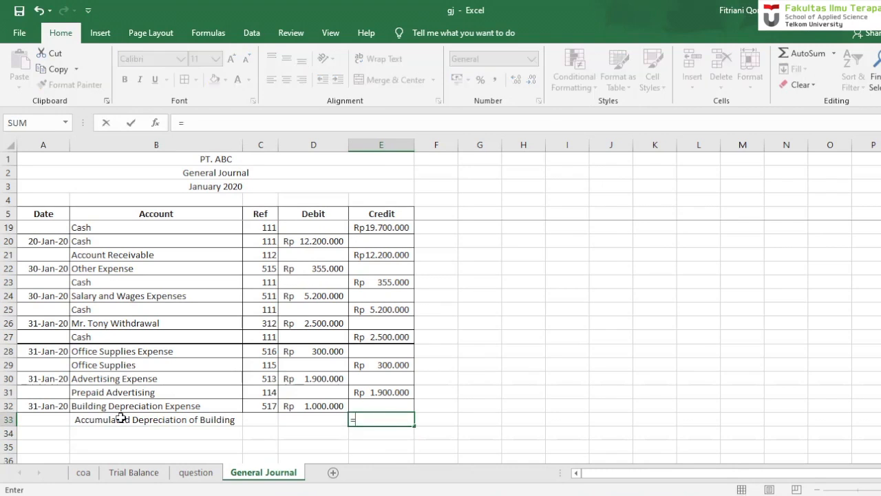
click(323, 405)
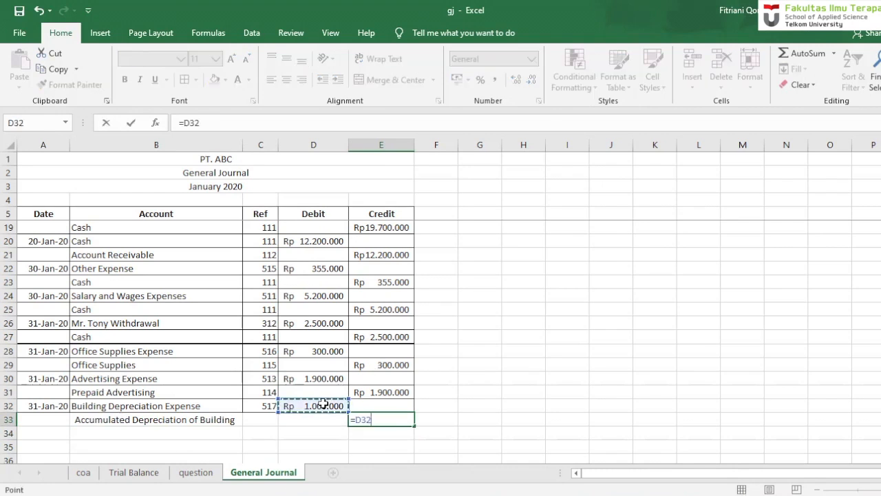
key(Return)
- Copy the VLOOKUP account number formula from C32 down to C33
click(271, 406)
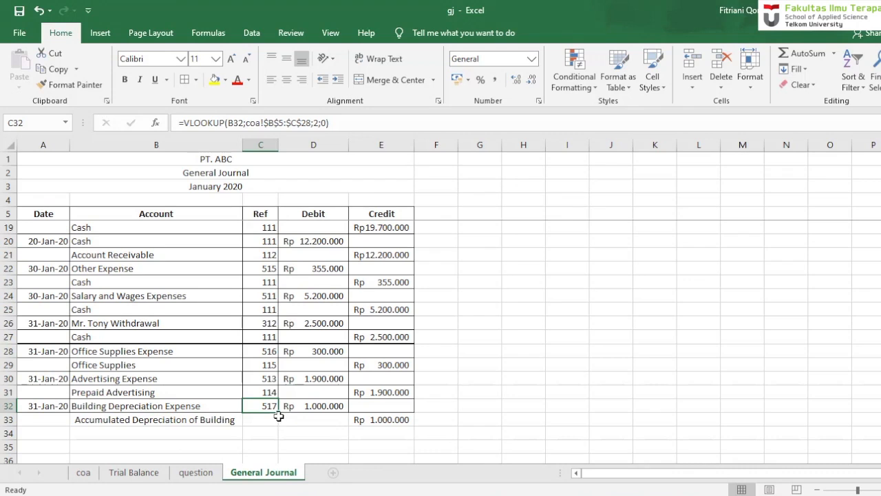
drag(277, 414, 281, 425)
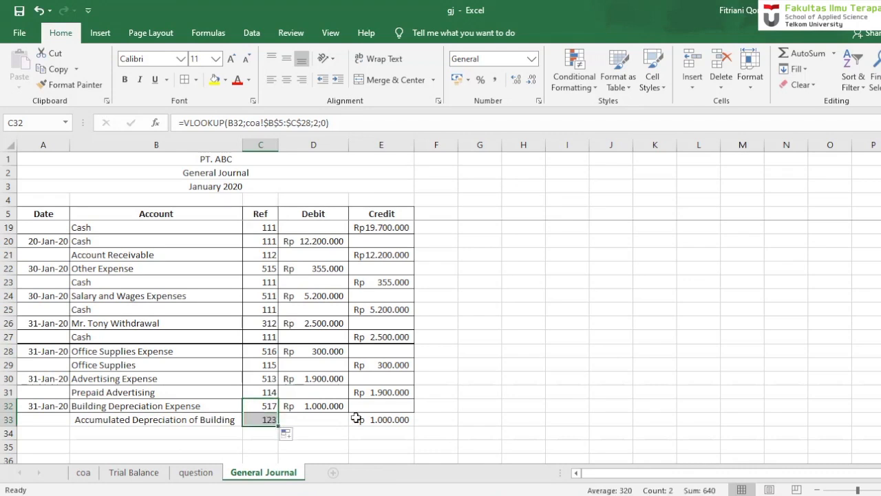
click(558, 413)
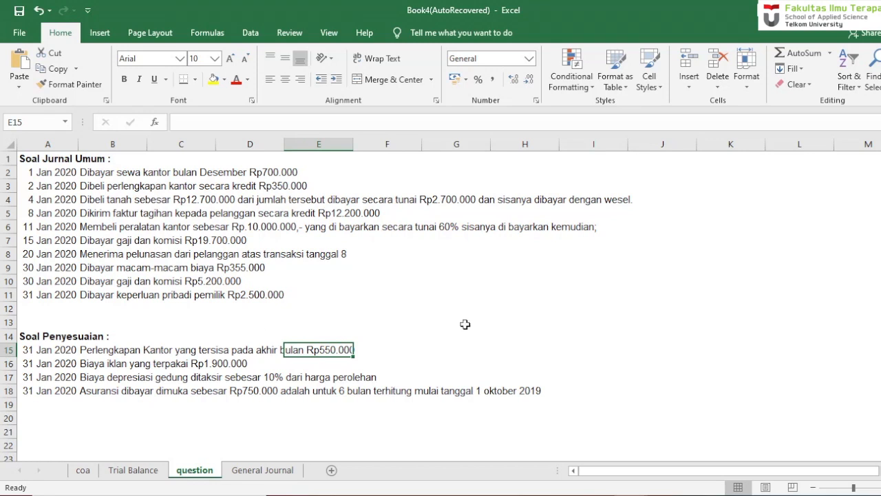
- Return to the General Journal sheet and date the fourth adjustment entry 31 Jan in A34
click(269, 473)
click(42, 446)
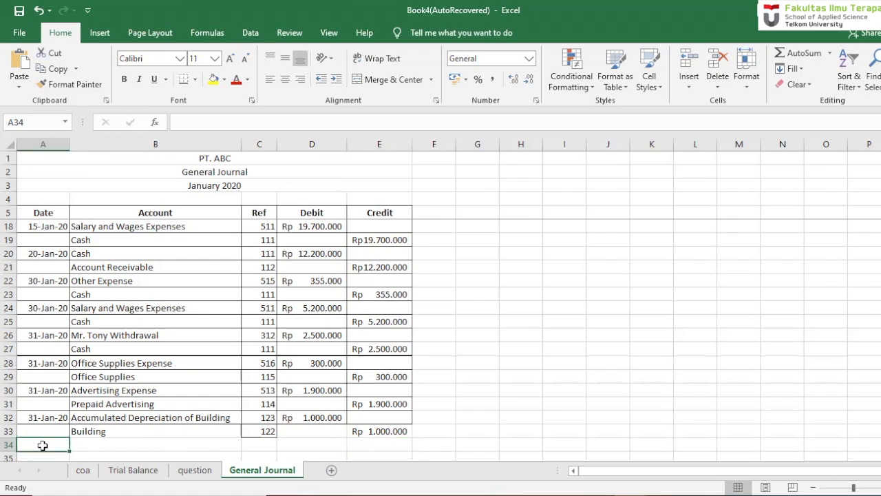
text(31 ja)
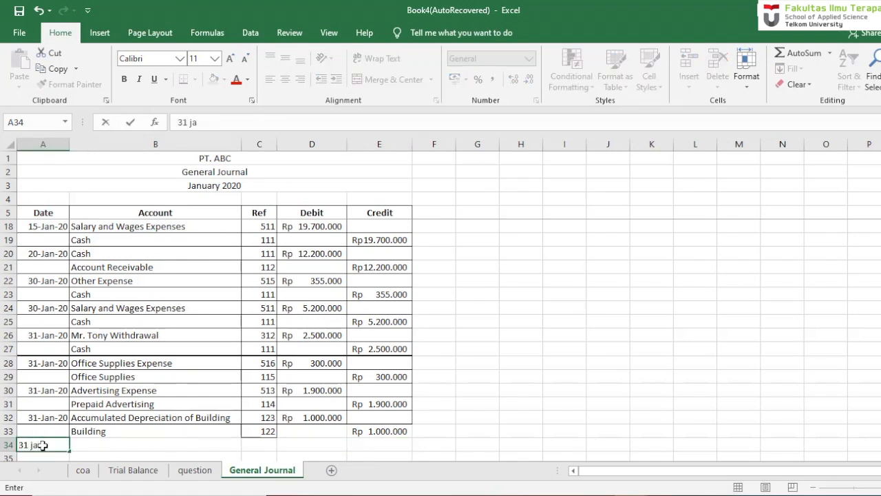
text(n 20)
key(Return)
- Enter Insurance Expense as the debited account in B34
key(Right)
key(Up)
text(In)
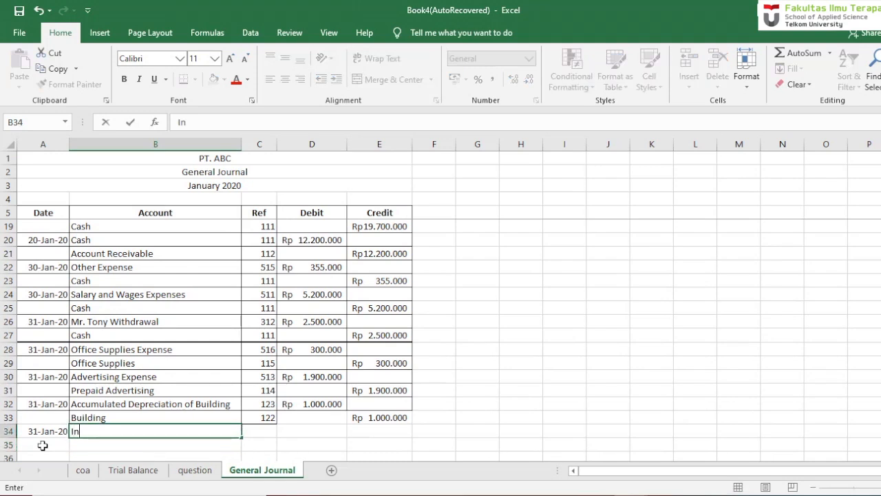
text(surance)
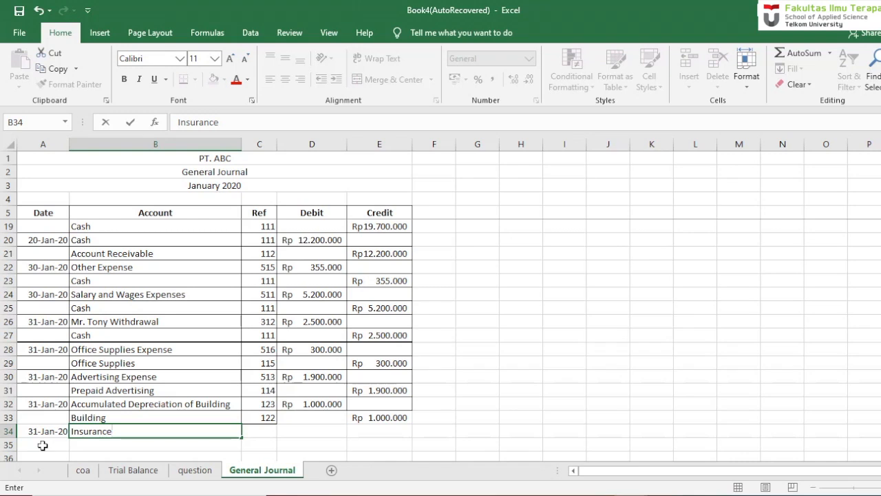
text( Expense)
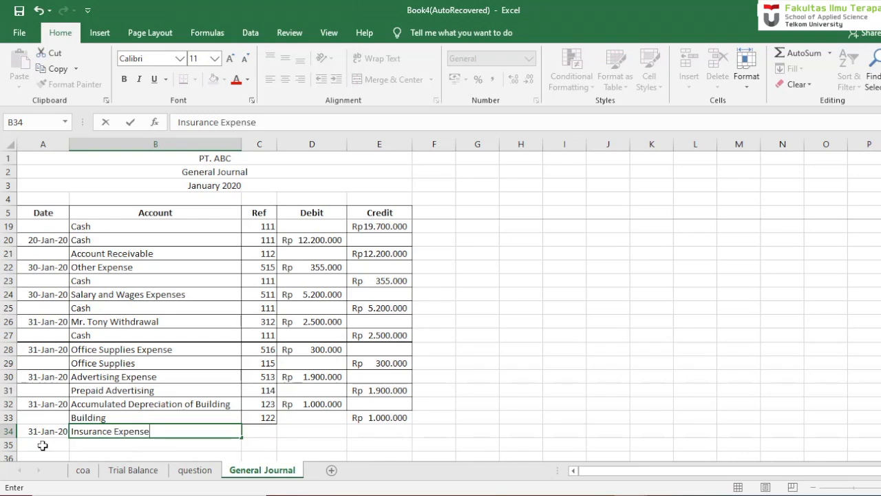
key(Return)
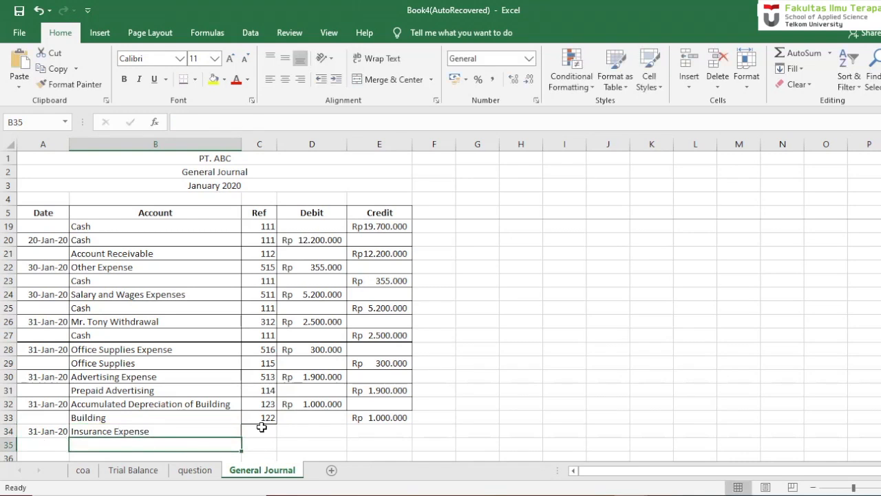
- Enter a debit of 375000 for Insurance Expense in D34
click(331, 431)
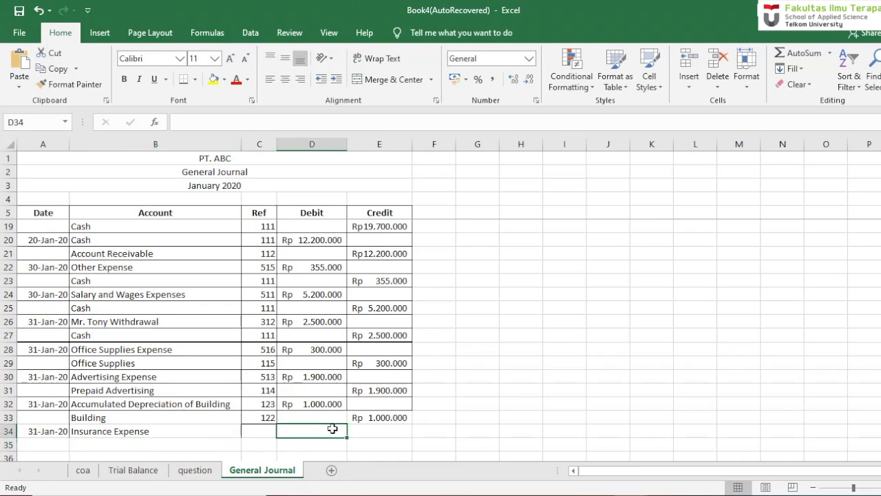
text(375000)
key(Return)
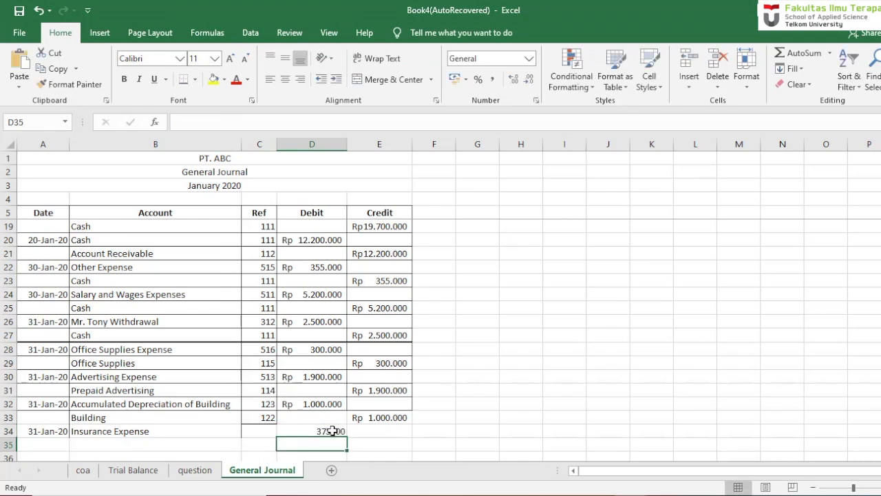
key(Right)
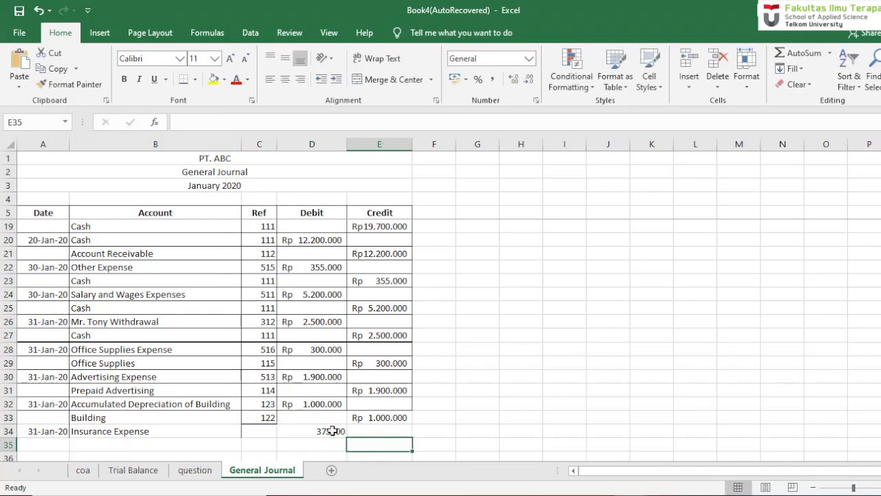
- Enter Prepaid Rent as the credited account in B35
click(106, 441)
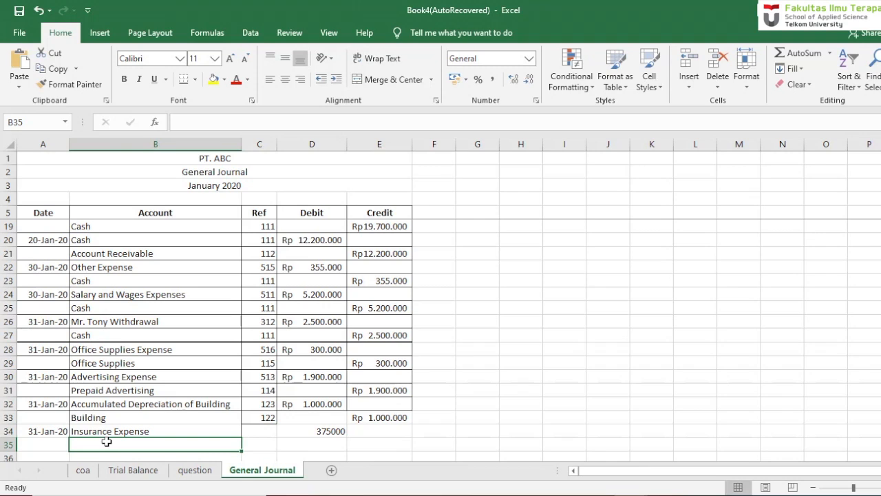
text(P)
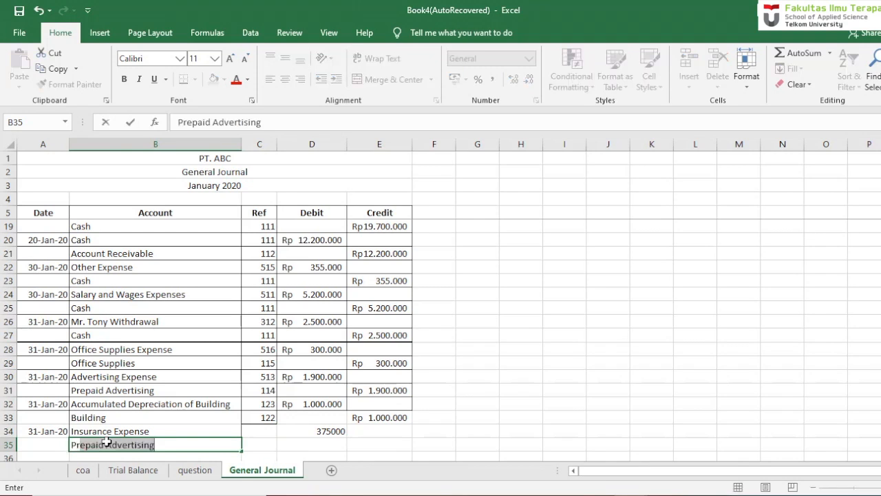
text(repaid Ren)
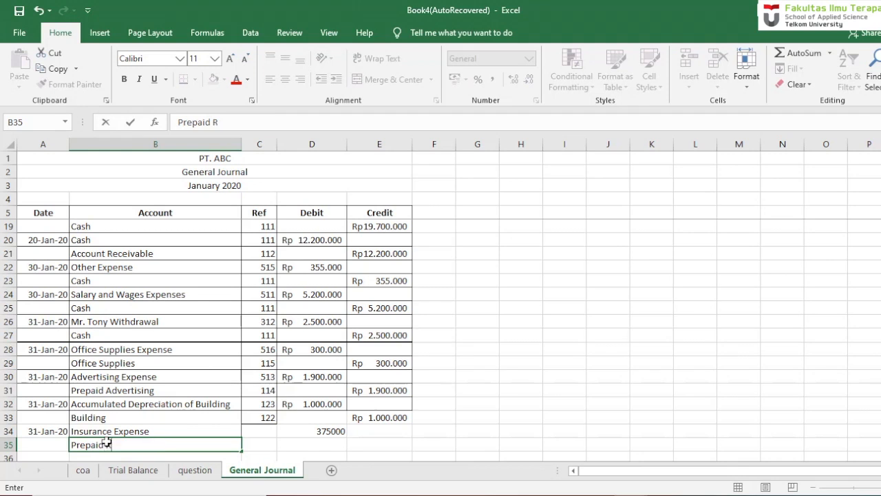
key(Return)
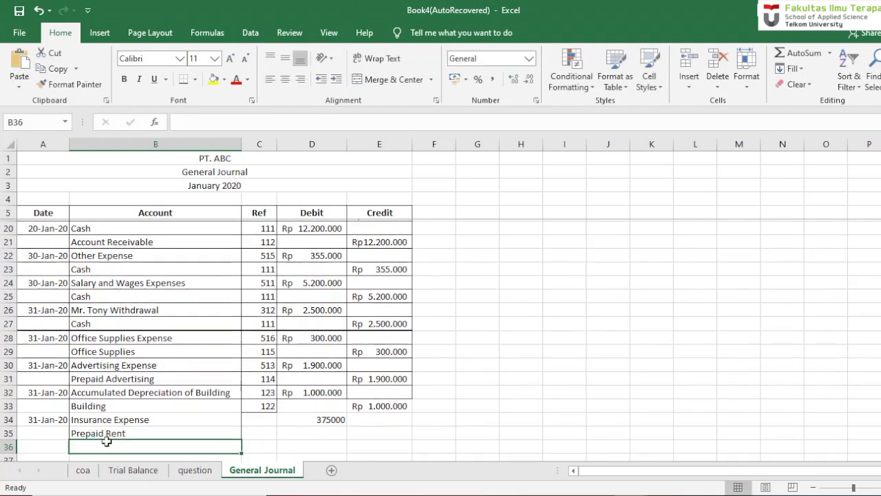
- Fill the Prepaid Rent credit in E35 with a formula referencing the debit amount in D34
key(Right)
key(Right)
key(Right)
key(Up)
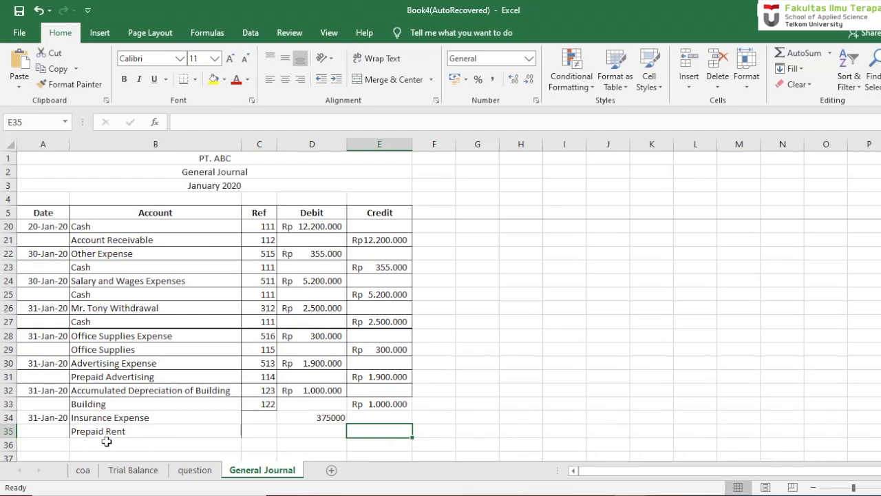
text(=)
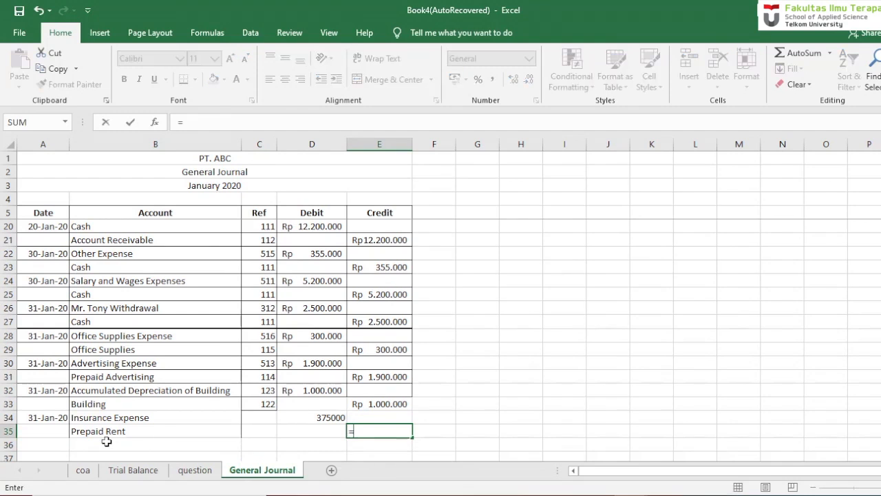
click(315, 417)
key(Return)
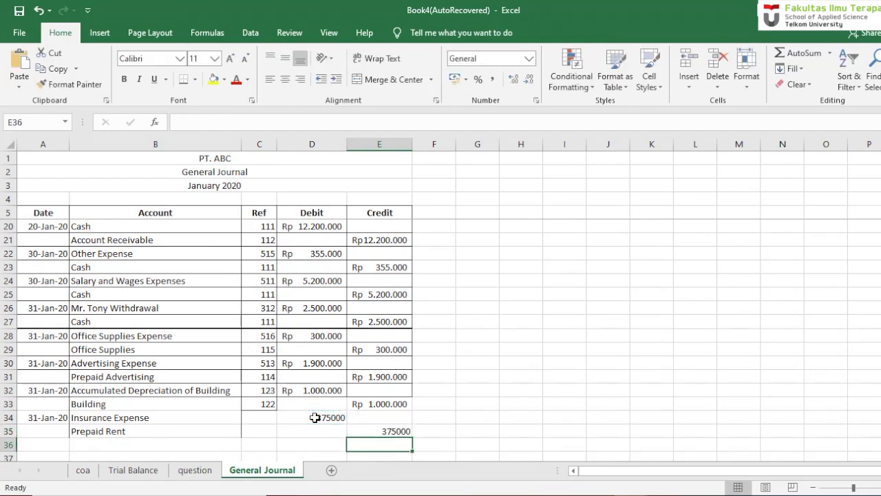
- Format the amounts in D34:E35 as rupiah accounting values without decimal places
drag(315, 417, 365, 431)
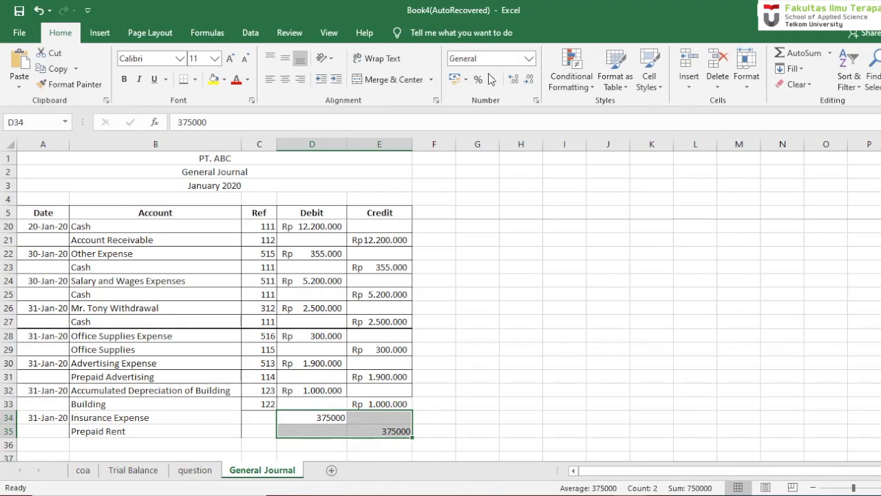
click(466, 81)
click(485, 94)
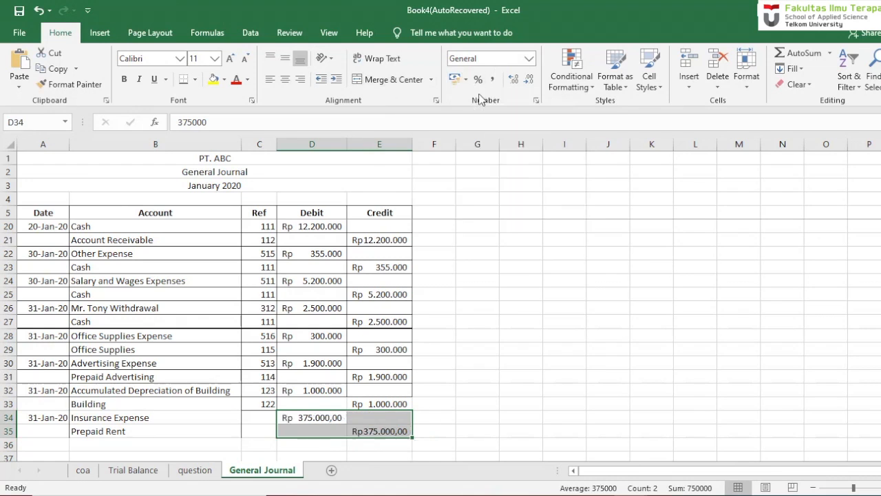
click(531, 83)
click(531, 82)
click(475, 362)
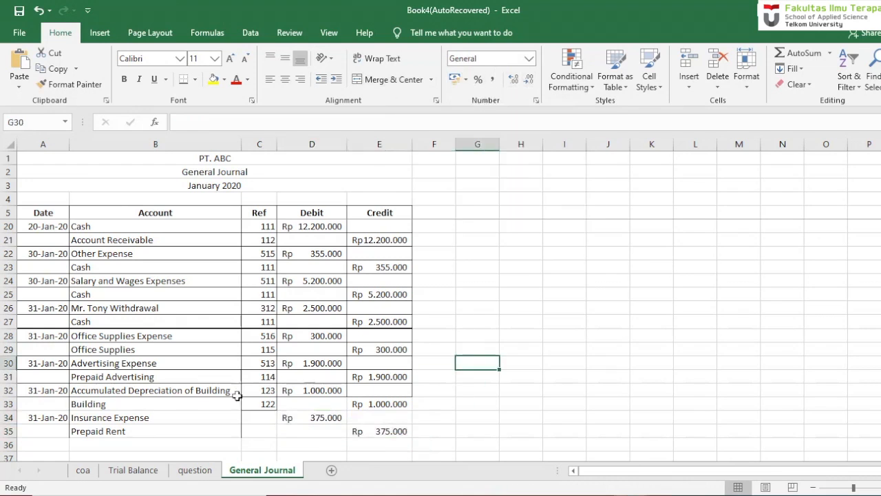
- Apply all borders to the last journal rows, A33:E35
drag(62, 404, 364, 430)
click(195, 80)
click(218, 197)
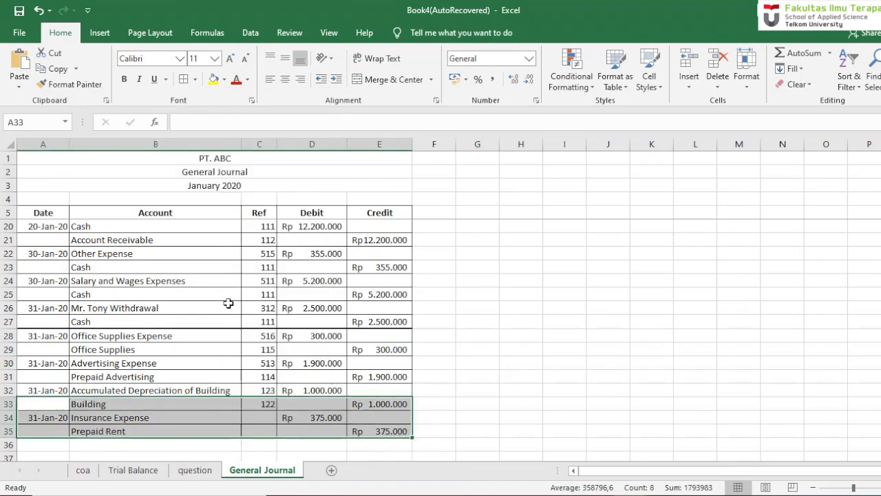
- Copy the VLOOKUP account number formula from C33 down through C35
click(267, 410)
click(267, 404)
drag(276, 411, 276, 436)
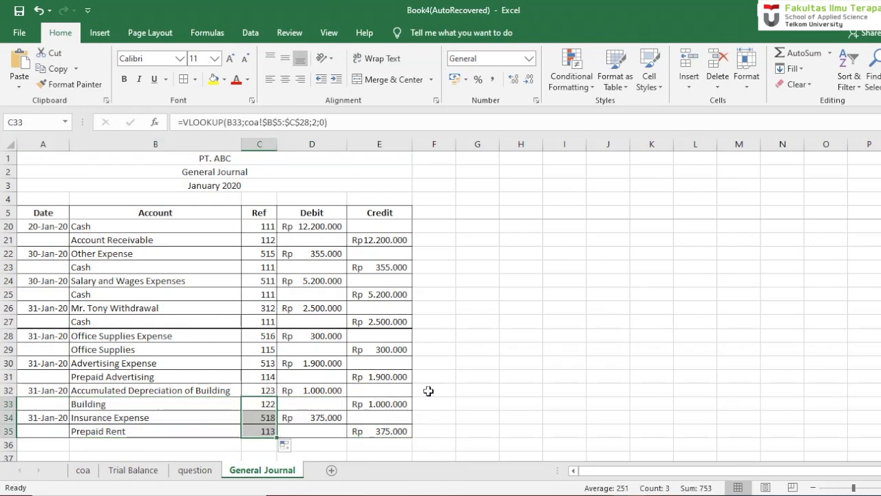
click(429, 391)
- Review the journal from the early January transactions down to the adjustment entries in A28:E35
drag(880, 355, 880, 254)
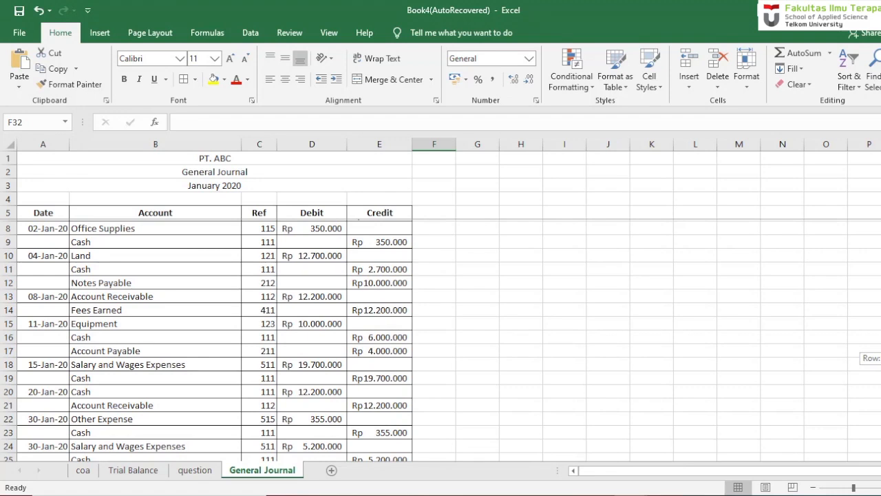
drag(880, 253, 880, 276)
drag(63, 335, 379, 431)
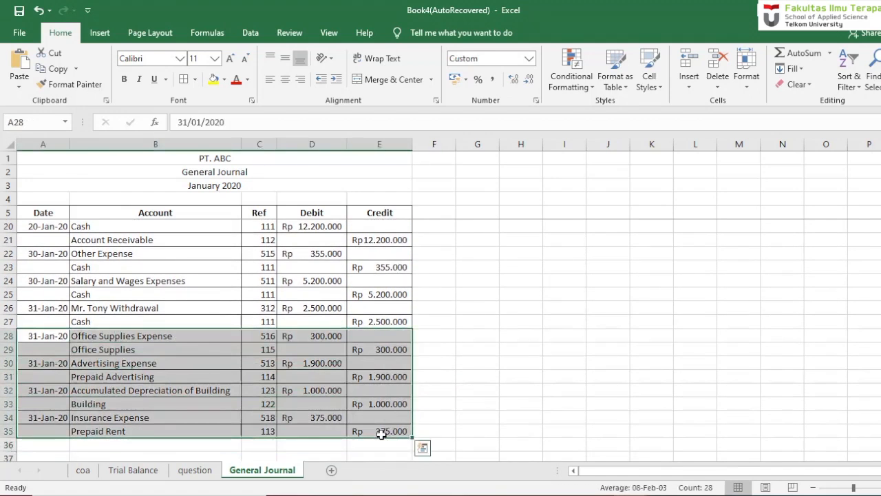
click(459, 422)
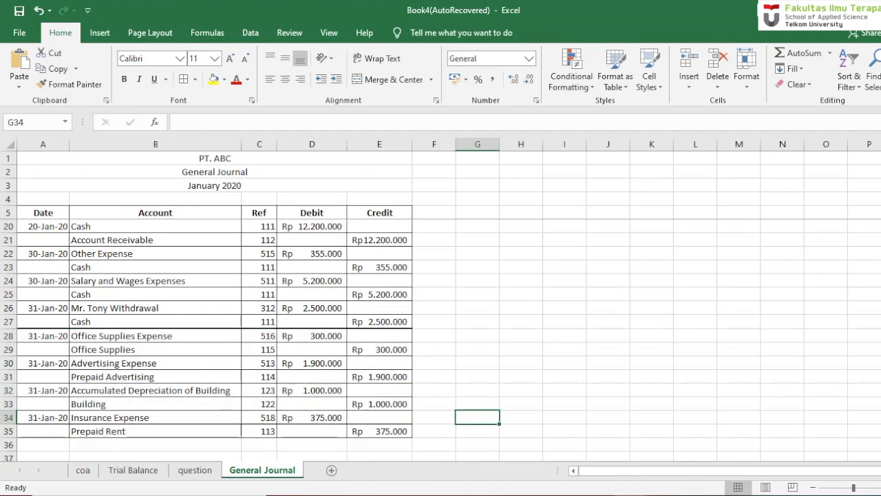
drag(880, 311, 880, 292)
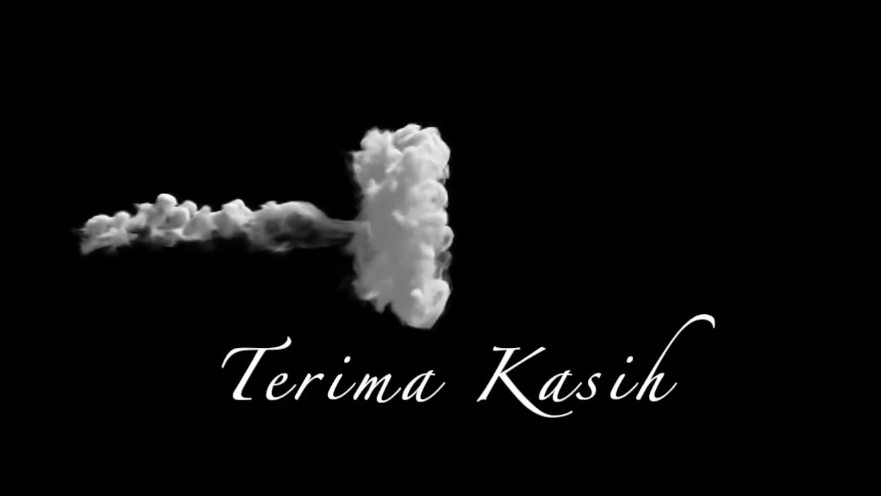